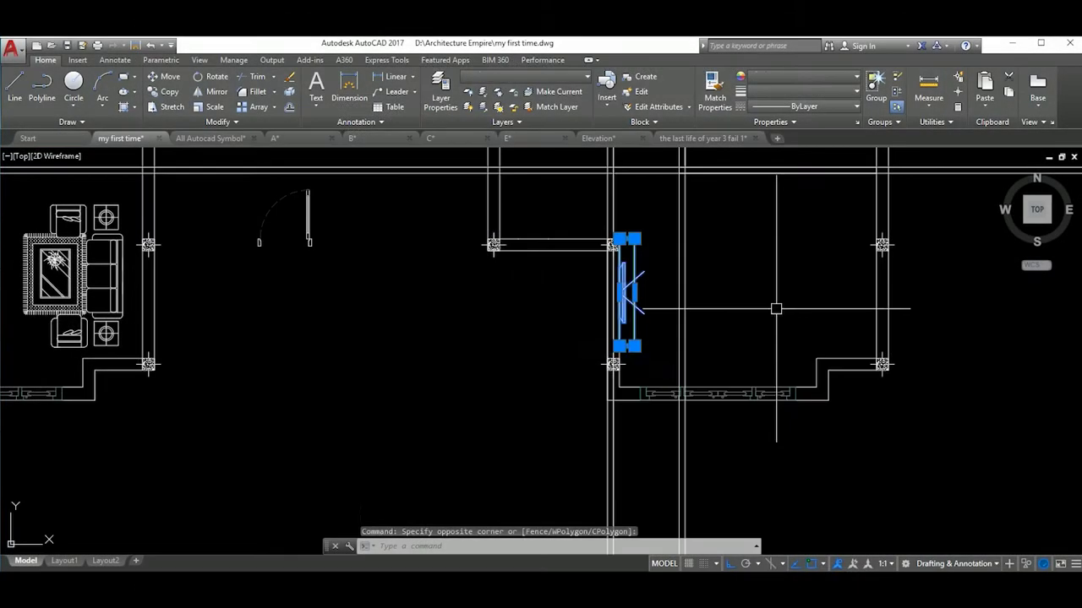
# Step: Erase the unwanted objects from the first-floor plan
pyautogui.write('e')
pyautogui.press('Return')
pyautogui.scroll(-2, 524, 362)
pyautogui.scroll(-2, 665, 387)
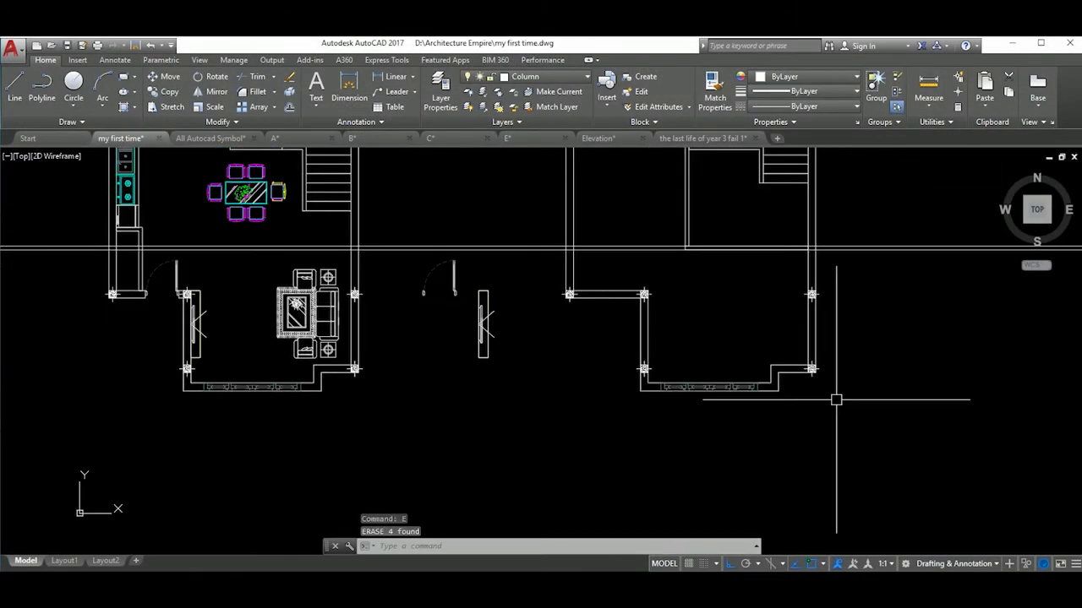
pyautogui.scroll(2, 811, 374)
pyautogui.scroll(3, 824, 359)
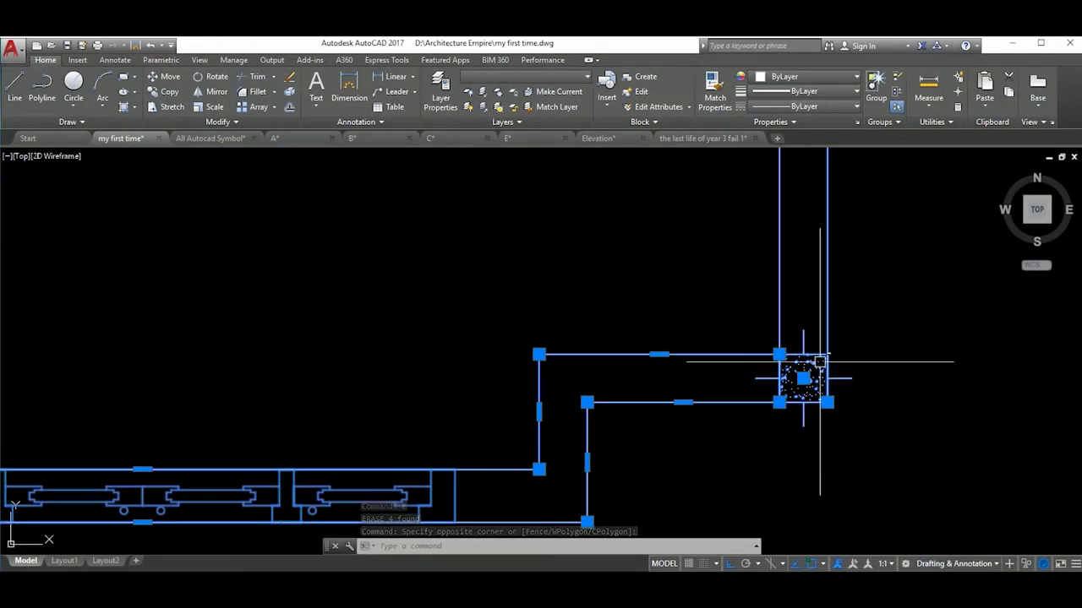
pyautogui.scroll(1, 820, 362)
pyautogui.scroll(-4, 730, 391)
# Step: Stretch the selected lower wall segments 1000 units down and reposition the wall corner
pyautogui.write('s')
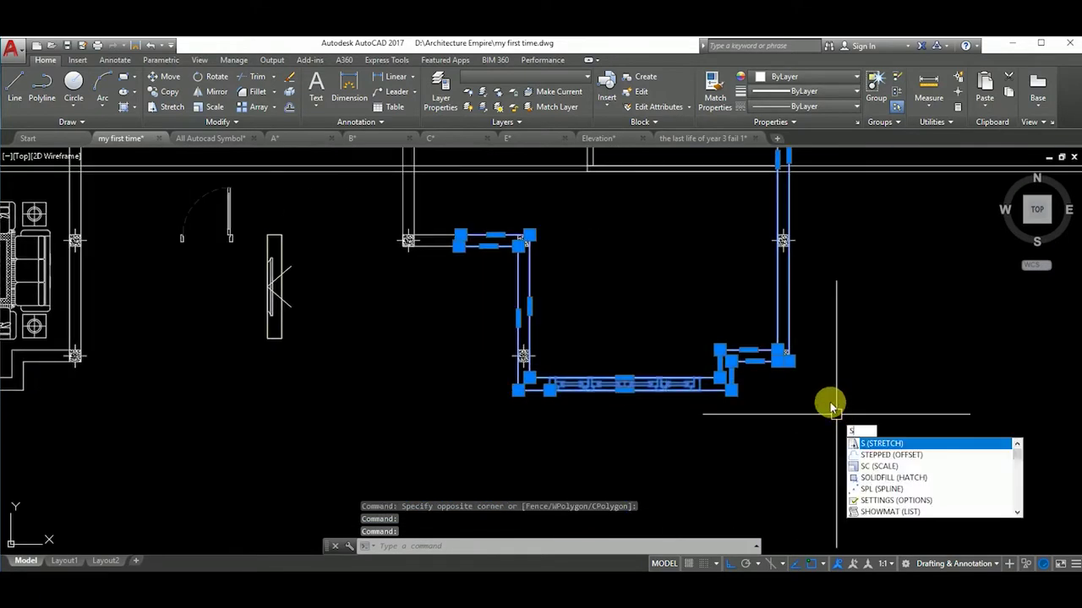
pyautogui.press('Return')
pyautogui.click(831, 390)
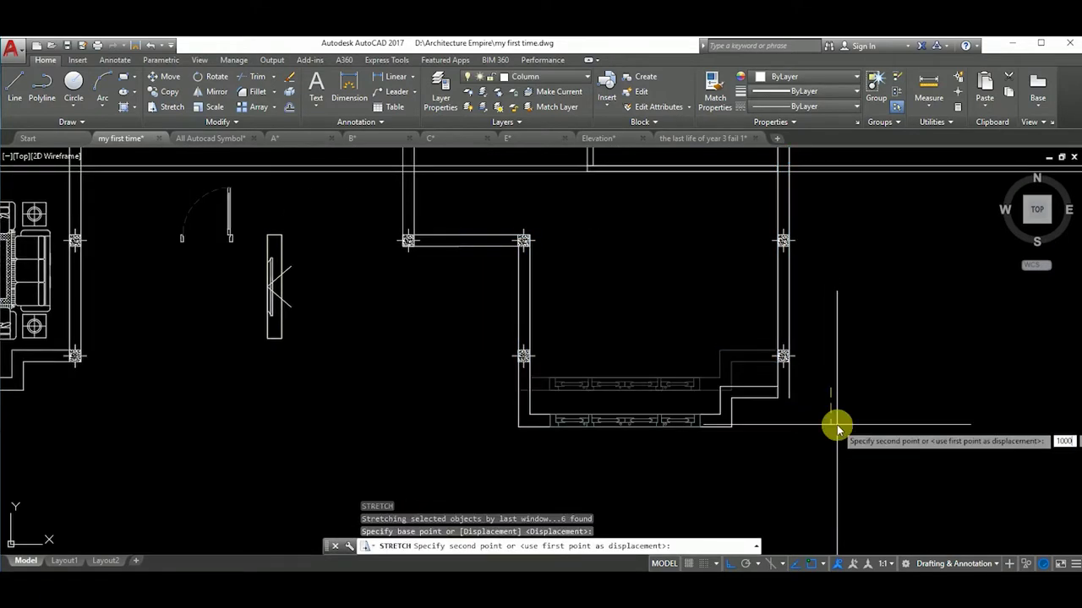
pyautogui.press('Return')
pyautogui.scroll(3, 837, 425)
pyautogui.click(769, 420)
pyautogui.click(871, 425)
# Step: Fillet the two wall lines so the corner joins cleanly
pyautogui.write('f')
pyautogui.press('Return')
pyautogui.click(741, 372)
pyautogui.scroll(-3, 778, 391)
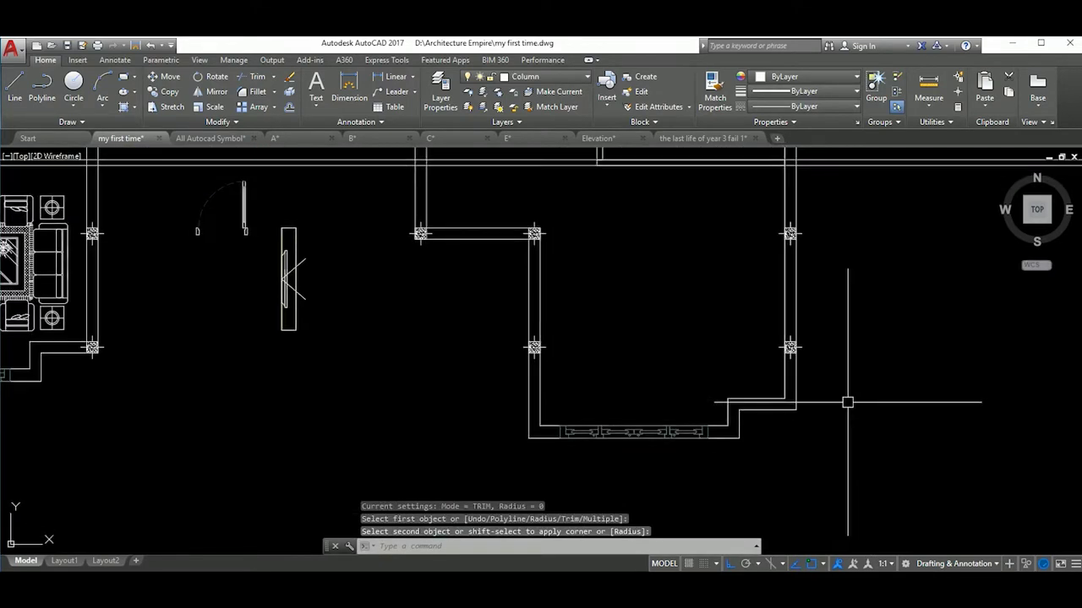
pyautogui.moveTo(826, 394)
pyautogui.mouseDown(button='middle')
pyautogui.moveTo(763, 411)
pyautogui.moveTo(797, 398)
pyautogui.mouseUp(button='middle')
pyautogui.scroll(-5, 763, 411)
pyautogui.scroll(3, 797, 399)
pyautogui.scroll(-3, 825, 380)
# Step: Erase the leftover horizontal line
pyautogui.click(748, 350)
pyautogui.scroll(3, 749, 350)
pyautogui.write('e')
pyautogui.press('Return')
pyautogui.scroll(4, 748, 338)
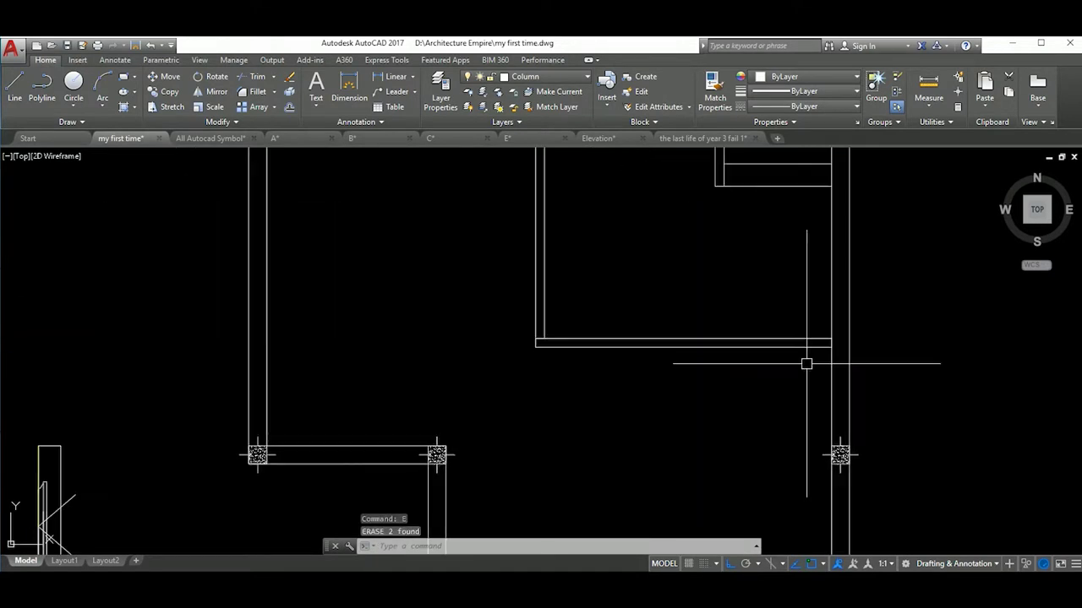
# Step: Stretch the lower walls 1000 units down with a crossing window, excluding the right wall
pyautogui.write('s')
pyautogui.press('Return')
pyautogui.scroll(2, 789, 372)
pyautogui.click(790, 371)
pyautogui.click(365, 326)
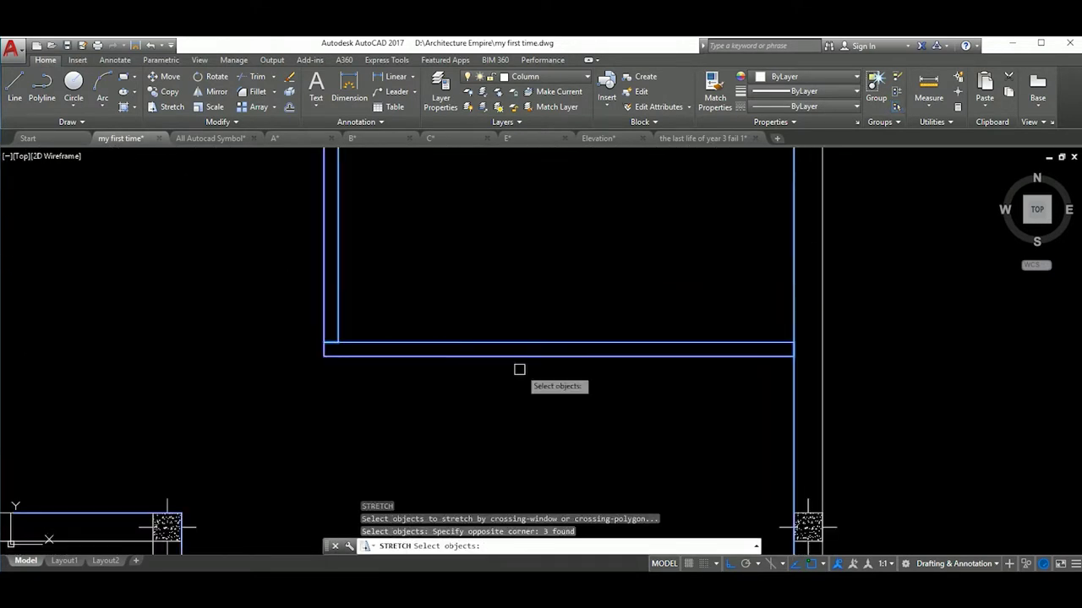
pyautogui.keyDown('shift'); pyautogui.click(786, 382); pyautogui.keyUp('shift')
pyautogui.scroll(-3, 784, 384)
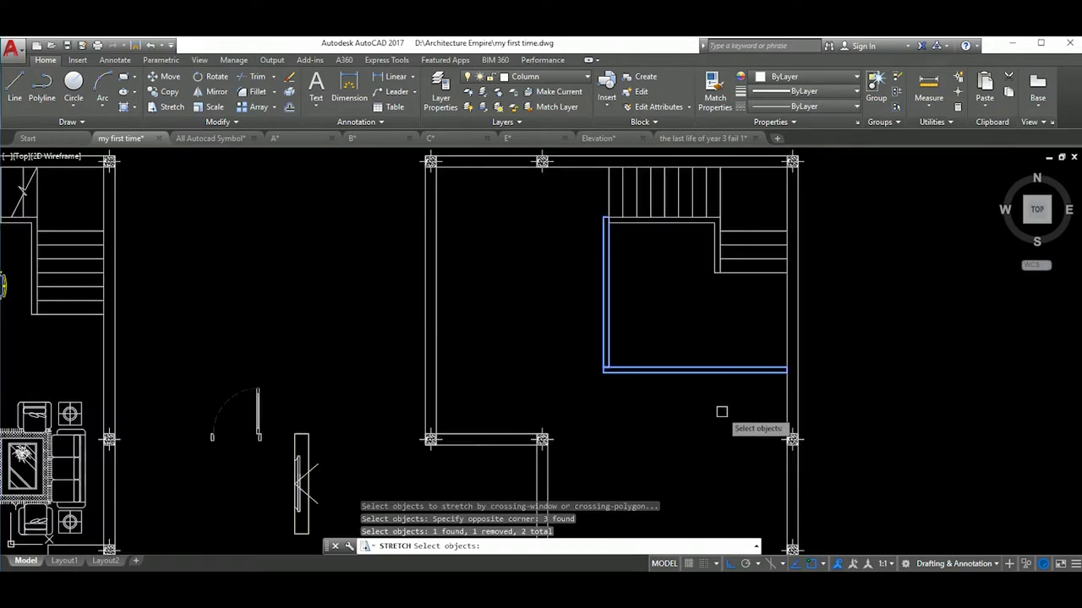
pyautogui.press('Return')
pyautogui.click(701, 406)
pyautogui.press('Return')
pyautogui.scroll(-3, 702, 452)
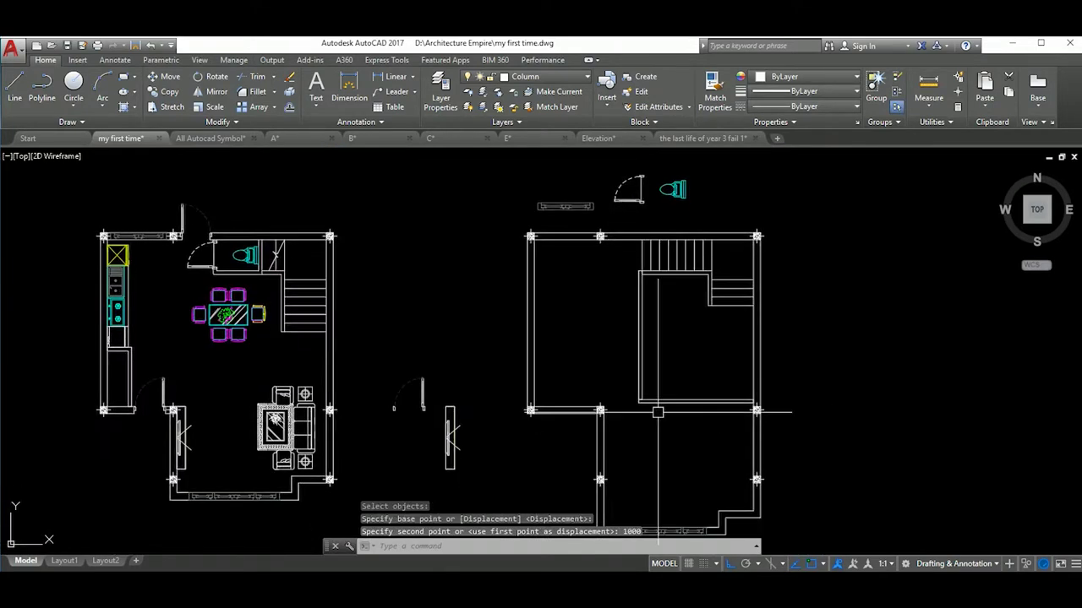
# Step: Start a line at the lower wall of the first-floor plan, then abandon it
pyautogui.moveTo(718, 435); pyautogui.dragTo(746, 405, button='middle')
pyautogui.scroll(2, 740, 423)
pyautogui.scroll(-4, 746, 406)
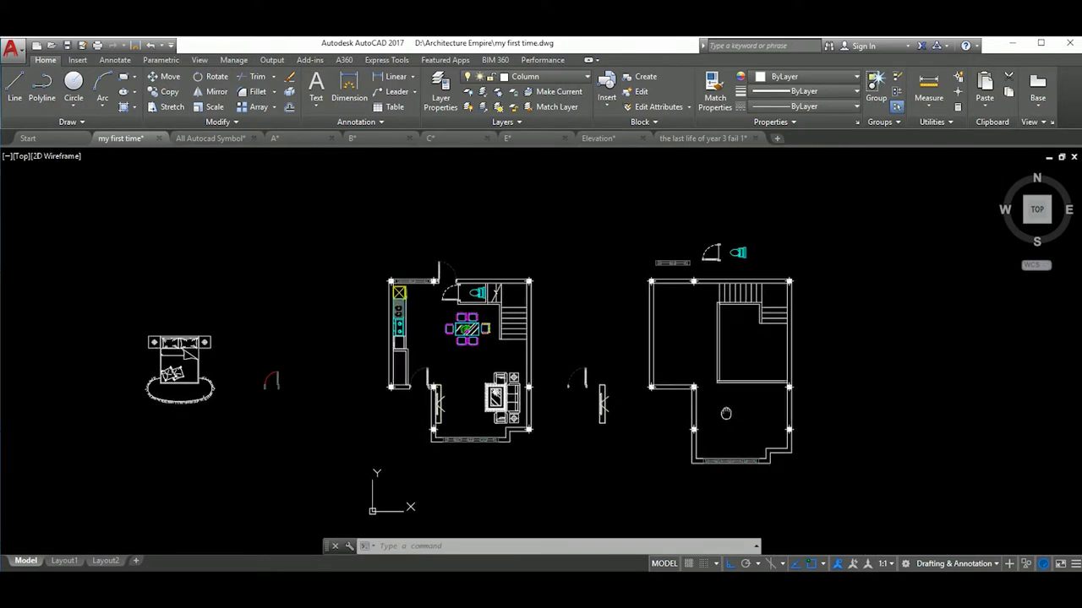
pyautogui.scroll(2, 726, 412)
pyautogui.scroll(2, 761, 413)
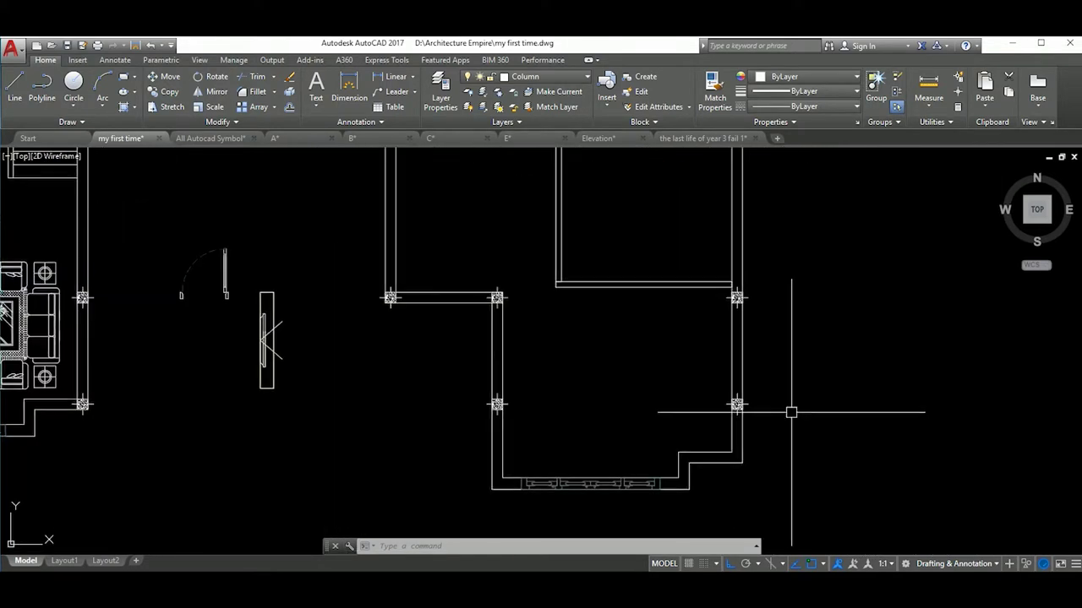
pyautogui.write('l')
pyautogui.press('Return')
pyautogui.click(658, 299)
pyautogui.scroll(2, 647, 473)
pyautogui.scroll(2, 667, 488)
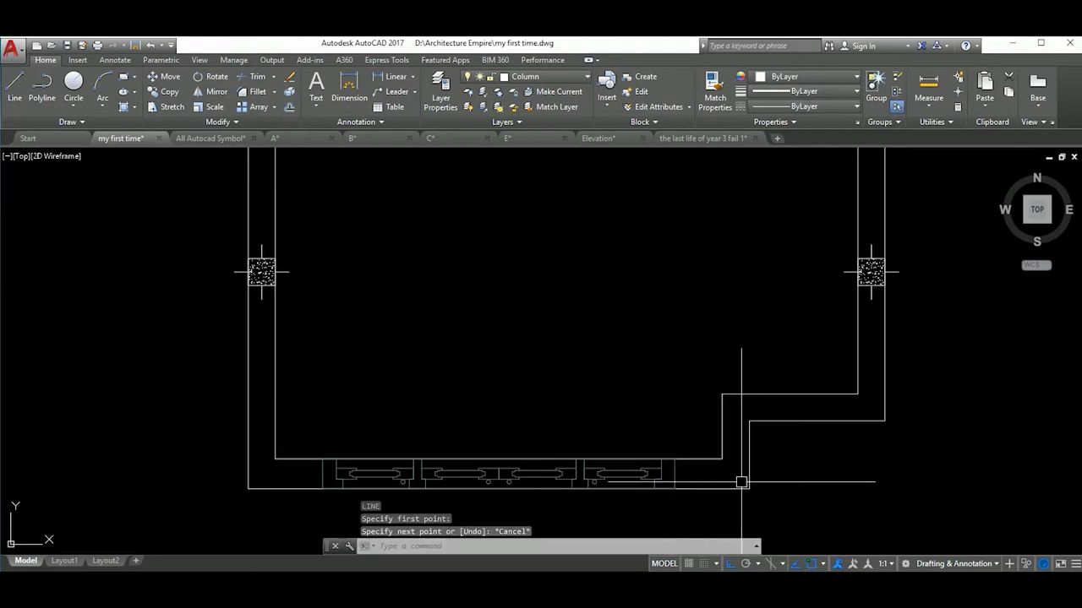
pyautogui.scroll(-3, 702, 381)
pyautogui.scroll(3, 689, 365)
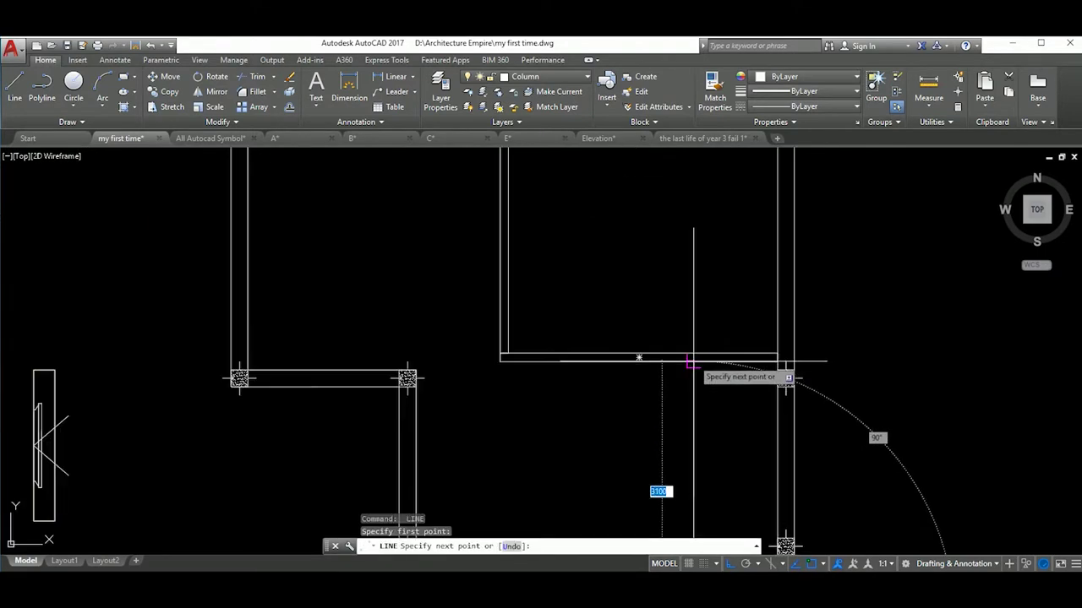
pyautogui.press('Escape')
pyautogui.scroll(-2, 761, 432)
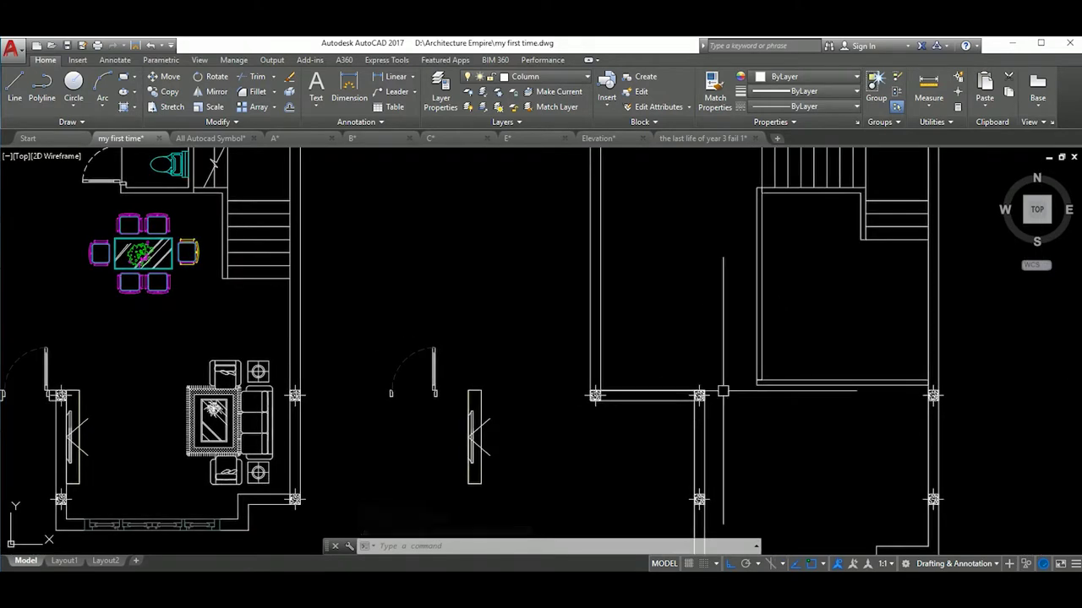
# Step: Draw a rectangle with its first corner at the column and the opposite corner above
pyautogui.moveTo(718, 283); pyautogui.dragTo(733, 357, button='middle')
pyautogui.scroll(2, 692, 389)
pyautogui.write('rec')
pyautogui.press('Return')
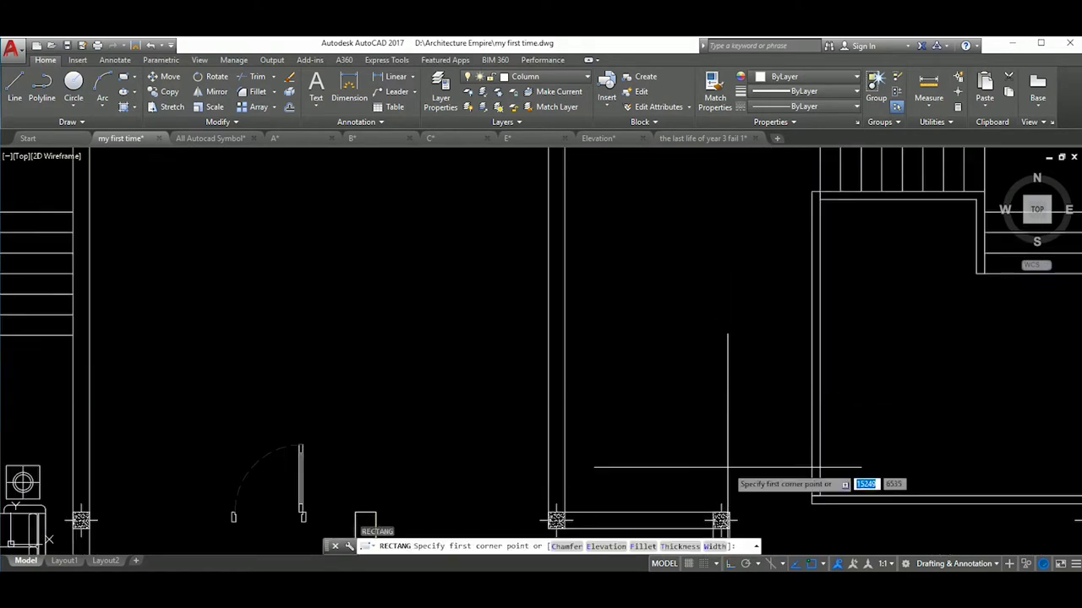
pyautogui.scroll(2, 712, 442)
pyautogui.click(713, 442)
pyautogui.scroll(2, 713, 329)
pyautogui.click(713, 330)
pyautogui.scroll(-3, 743, 363)
pyautogui.moveTo(784, 346)
pyautogui.mouseDown(button='middle')
pyautogui.moveTo(778, 406)
pyautogui.moveTo(801, 432)
pyautogui.mouseUp(button='middle')
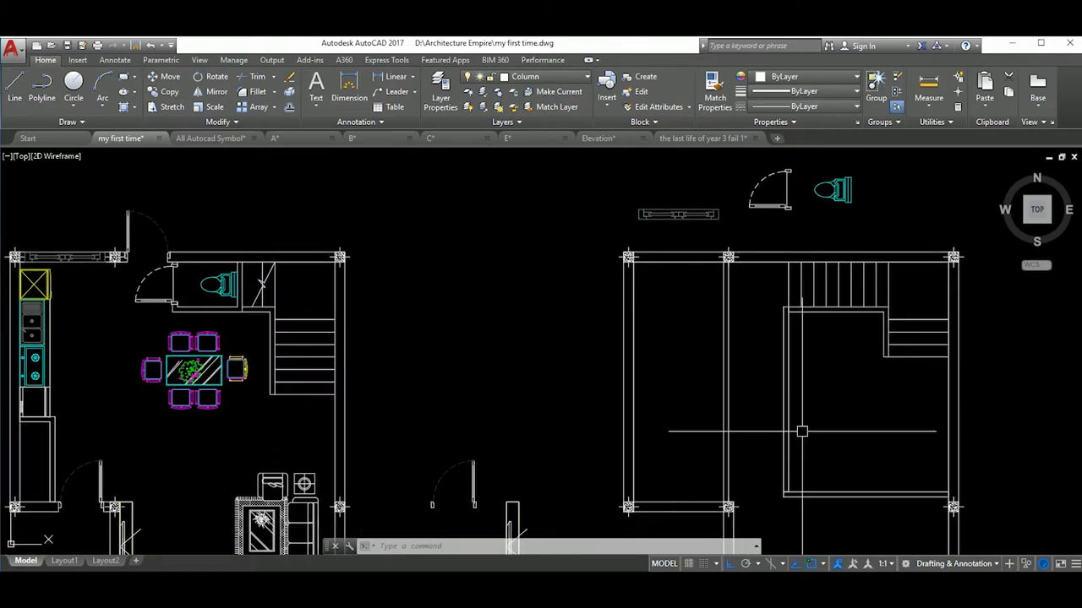
# Step: Draw an 1100-unit line along the wall and offset a parallel copy below it
pyautogui.scroll(2, 802, 432)
pyautogui.write('l')
pyautogui.press('Return')
pyautogui.click(789, 387)
pyautogui.write('o')
pyautogui.press('Return')
pyautogui.press('Return')
pyautogui.click(752, 406)
pyautogui.press('Escape')
pyautogui.scroll(-2, 754, 353)
pyautogui.scroll(2, 594, 405)
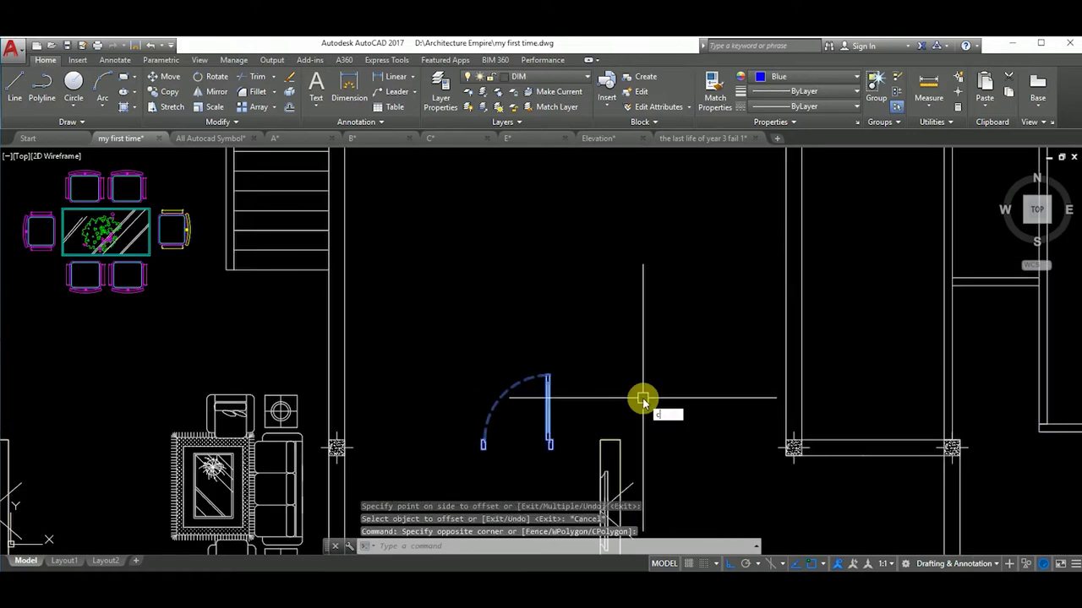
pyautogui.write('o')
pyautogui.press('Return')
# Step: Copy the spare door into the first-floor plan
pyautogui.click(642, 399)
pyautogui.moveTo(1008, 373); pyautogui.dragTo(758, 380, button='middle')
pyautogui.click(826, 393)
pyautogui.press('Escape')
# Step: Mirror the copied door, erasing the original
pyautogui.click(777, 422)
pyautogui.scroll(2, 836, 411)
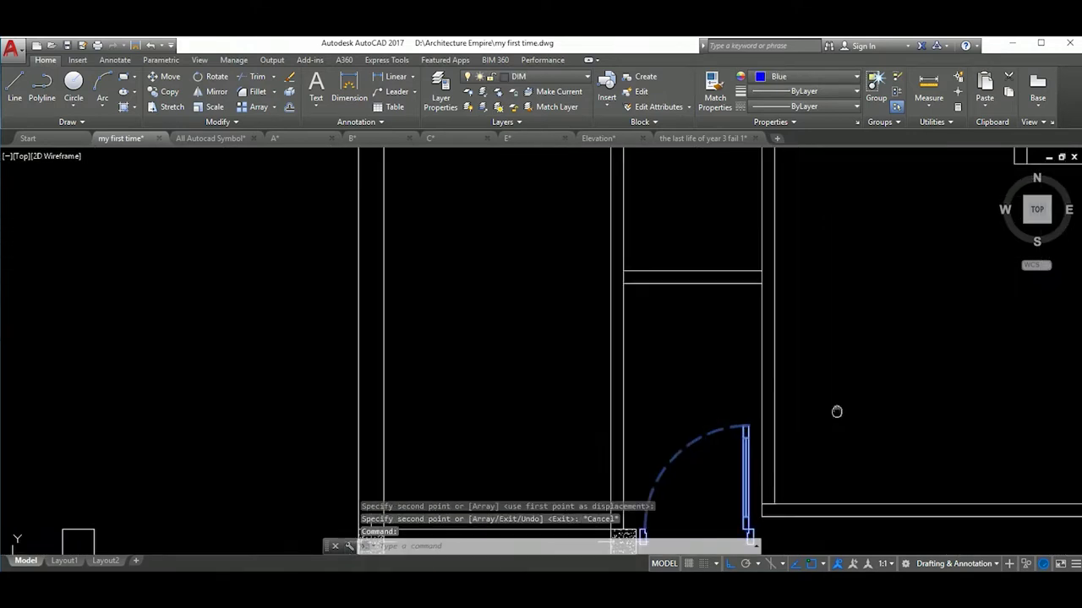
pyautogui.write('mi')
pyautogui.press('Return')
pyautogui.click(565, 414)
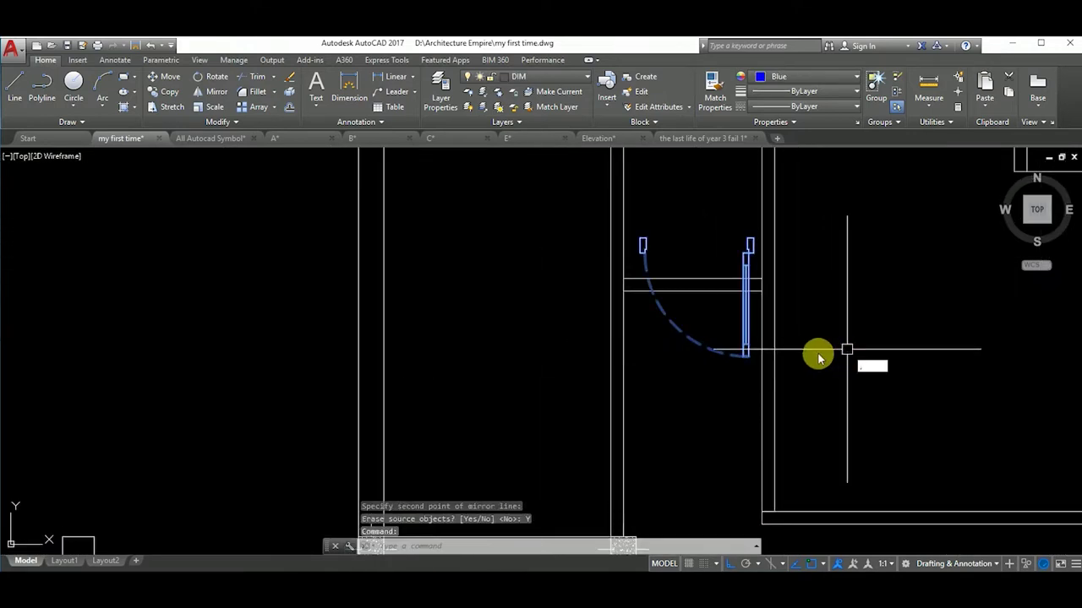
# Step: Move the mirrored door into the interior wall opening
pyautogui.write('m')
pyautogui.press('Return')
pyautogui.click(748, 319)
pyautogui.click(785, 322)
pyautogui.click(765, 329)
pyautogui.write('m')
pyautogui.click(765, 330)
pyautogui.click(695, 262)
pyautogui.scroll(2, 706, 294)
pyautogui.press('Return')
pyautogui.click(761, 329)
pyautogui.scroll(2, 816, 287)
pyautogui.scroll(-4, 816, 287)
pyautogui.scroll(3, 771, 321)
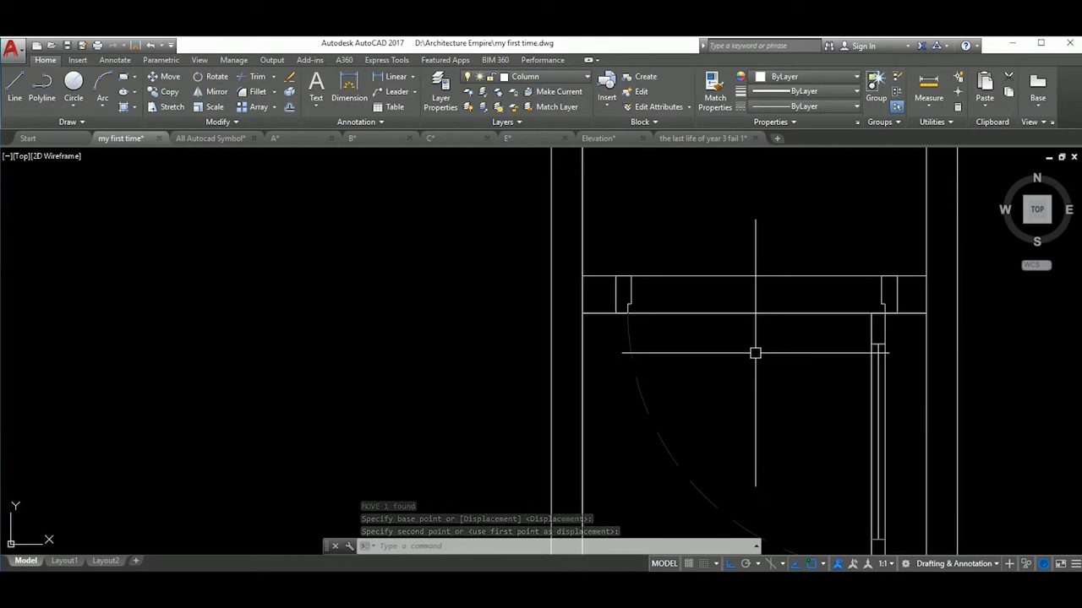
# Step: Draw a rectangle across the door opening
pyautogui.write('REc')
pyautogui.press('Return')
pyautogui.scroll(3, 586, 271)
pyautogui.scroll(-3, 840, 363)
pyautogui.scroll(3, 690, 263)
pyautogui.press('Escape')
# Step: Erase the two leftover objects near the door
pyautogui.moveTo(659, 350); pyautogui.dragTo(695, 316)
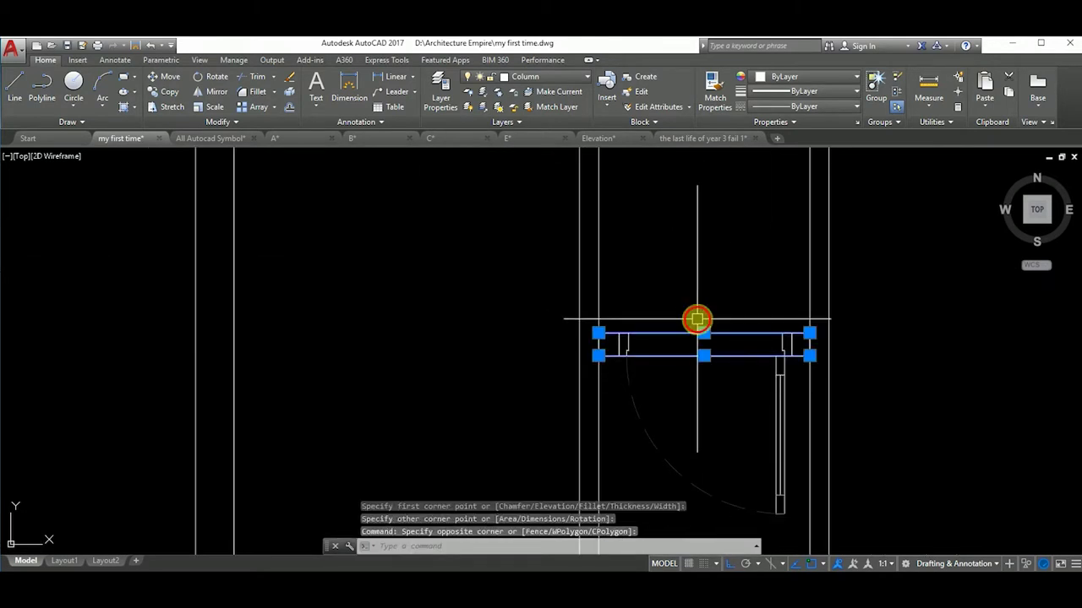
pyautogui.write('e')
pyautogui.press('Return')
pyautogui.scroll(-5, 696, 321)
pyautogui.moveTo(752, 321)
pyautogui.mouseDown(button='middle')
pyautogui.moveTo(748, 332)
pyautogui.moveTo(773, 303)
pyautogui.mouseUp(button='middle')
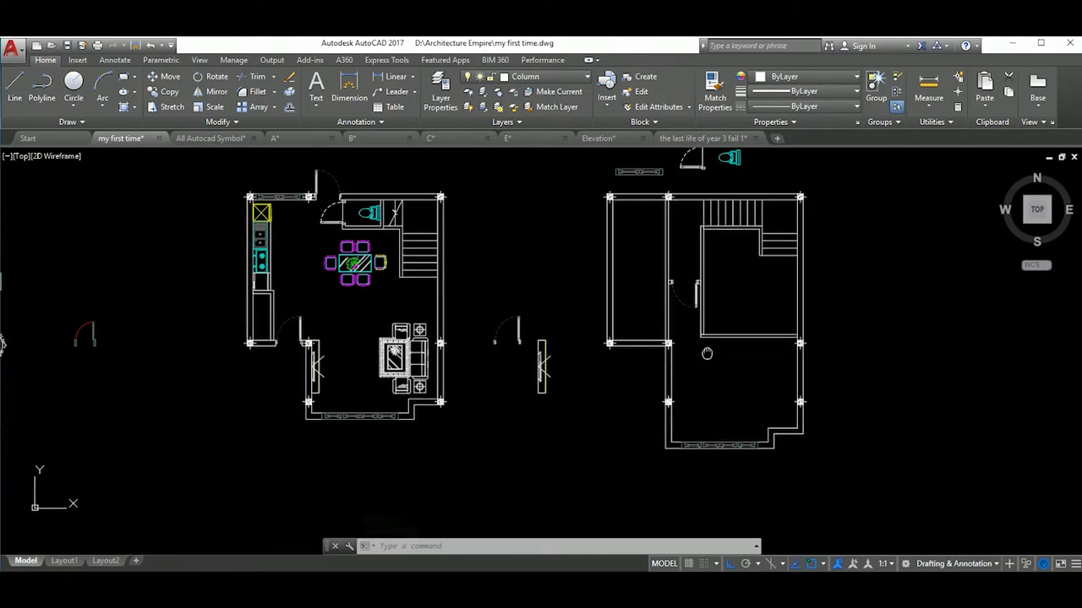
# Step: Start a polyline on the first-floor wall, then abandon it
pyautogui.scroll(3, 706, 353)
pyautogui.moveTo(724, 369); pyautogui.dragTo(704, 364, button='middle')
pyautogui.write('pl')
pyautogui.press('Return')
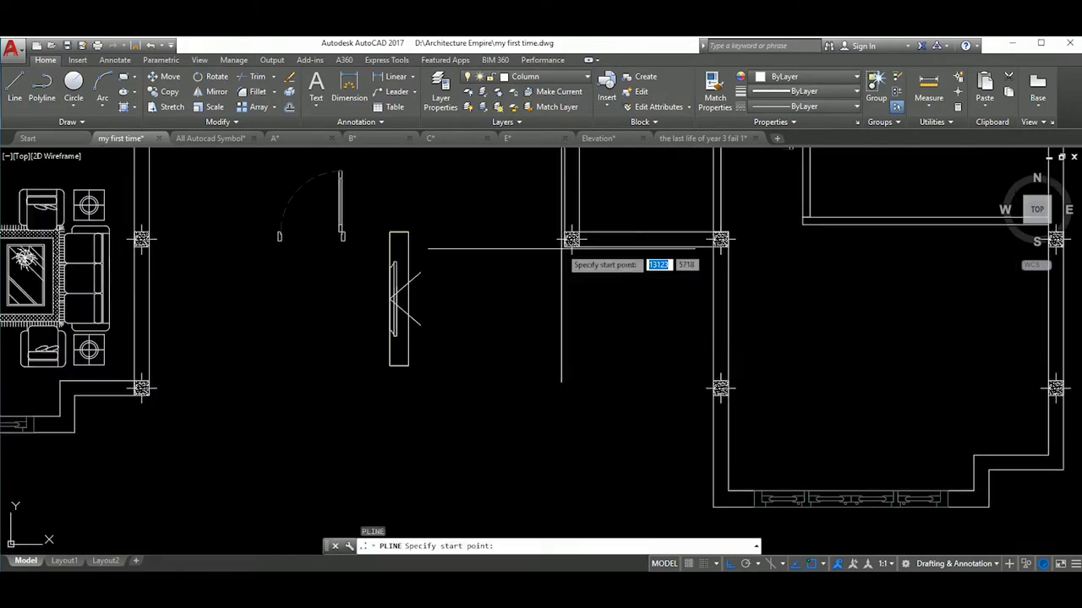
pyautogui.click(550, 363)
pyautogui.scroll(-2, 644, 334)
pyautogui.scroll(5, 714, 343)
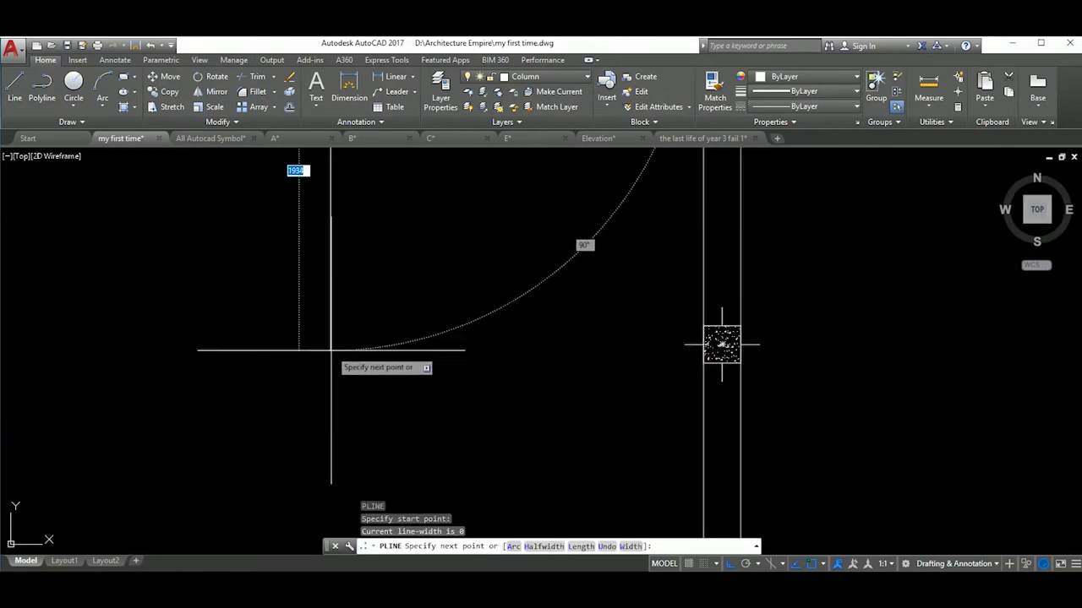
pyautogui.press('Escape')
pyautogui.scroll(-6, 722, 344)
pyautogui.scroll(1, 544, 357)
pyautogui.scroll(-3, 635, 345)
pyautogui.scroll(4, 663, 375)
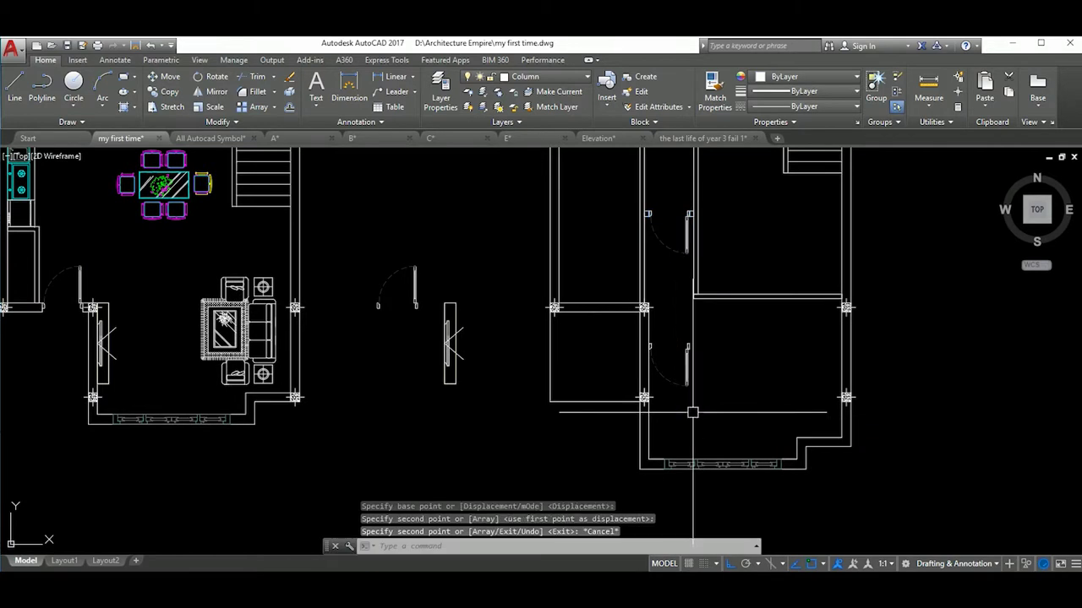
# Step: Rotate the lower door 90° about its hinge
pyautogui.write('ro')
pyautogui.press('Return')
pyautogui.click(724, 390)
pyautogui.click(704, 330)
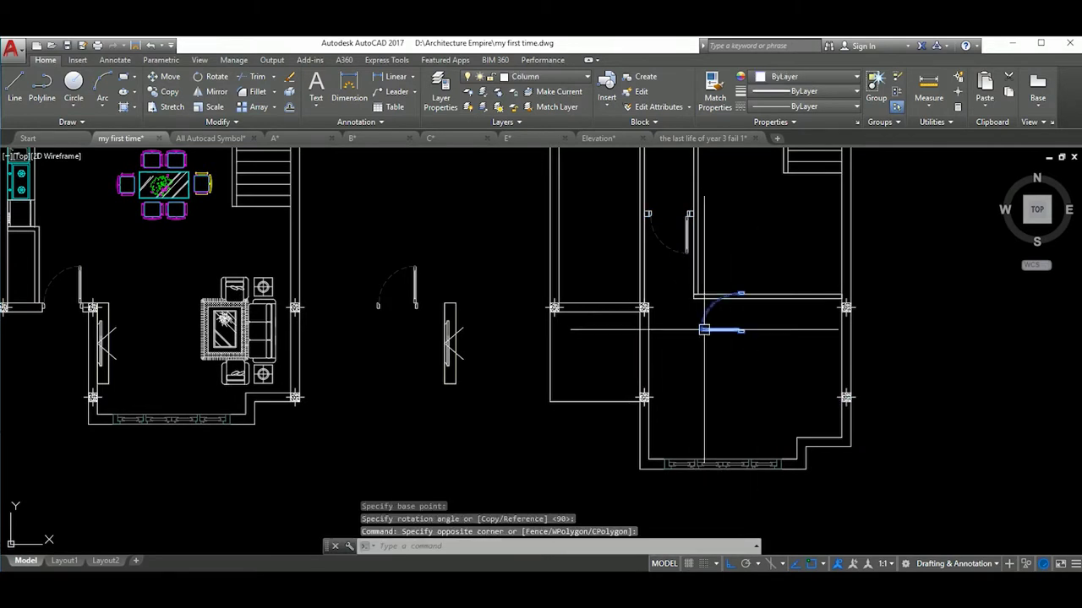
# Step: Mirror the rotated door about a horizontal line, erasing the original (Y)
pyautogui.write('mi')
pyautogui.press('Return')
pyautogui.click(754, 367)
pyautogui.click(845, 367)
pyautogui.write('y')
pyautogui.press('Return')
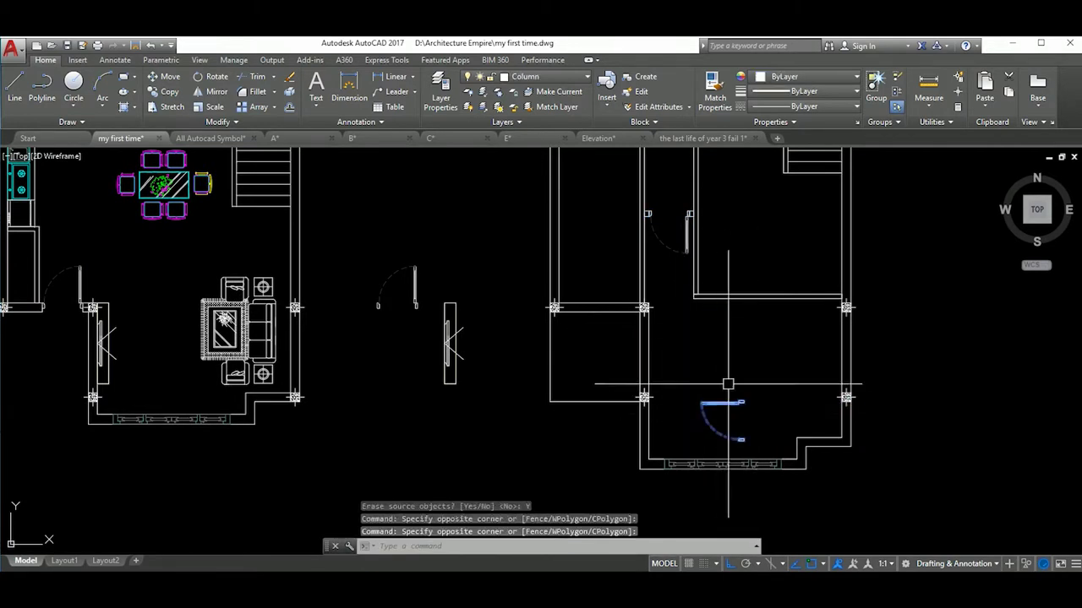
# Step: Move the newly placed door 200 units down
pyautogui.click(659, 342)
pyautogui.scroll(-5, 692, 340)
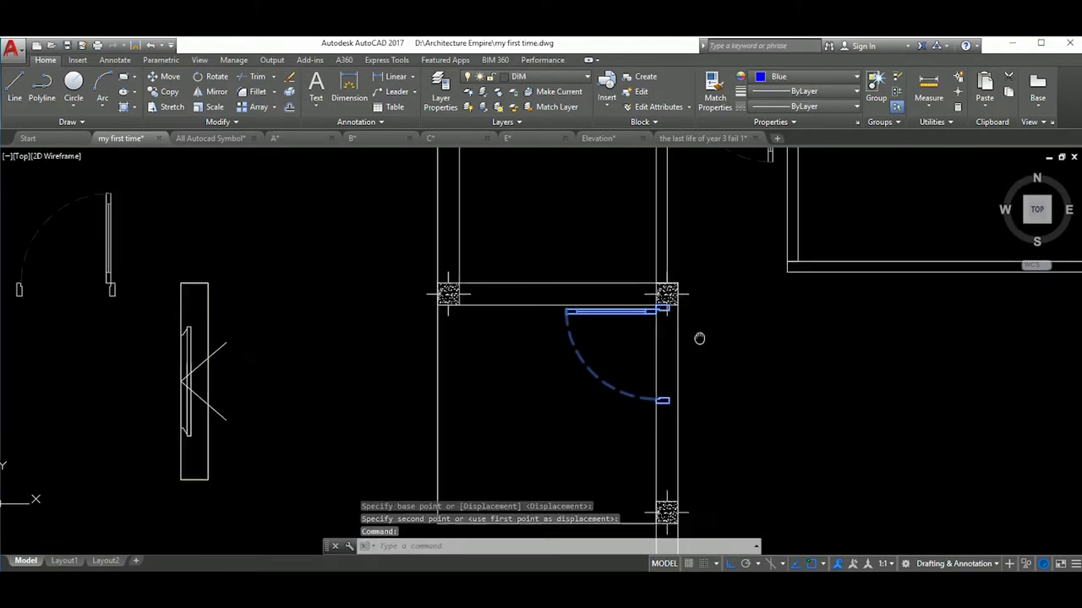
pyautogui.write('m')
pyautogui.press('Return')
pyautogui.click(742, 354)
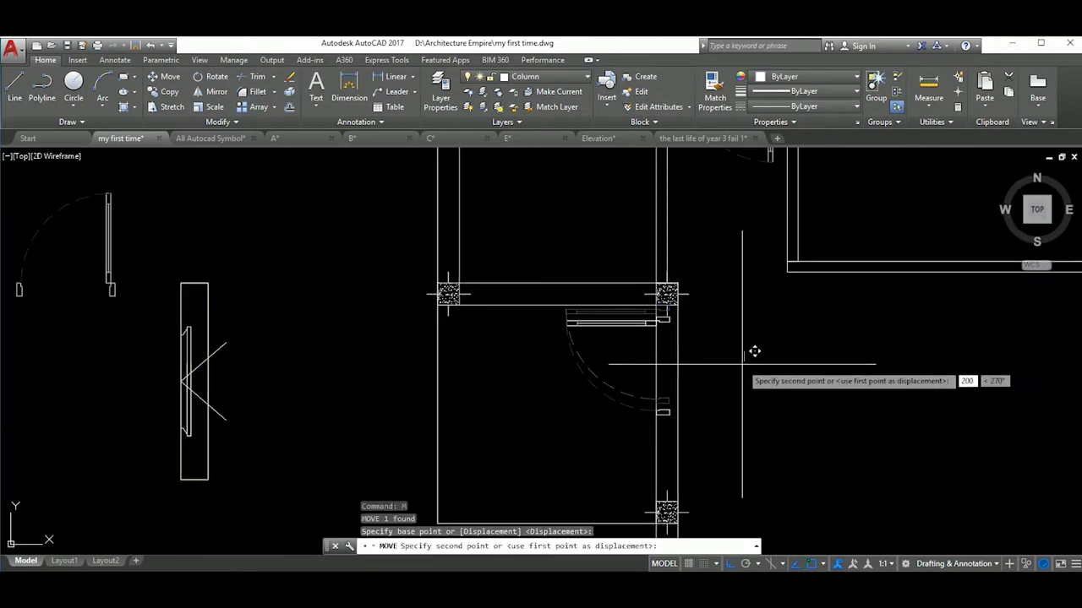
pyautogui.click(753, 351)
# Step: Erase the stray wall lines using a window selection
pyautogui.scroll(3, 709, 333)
pyautogui.write('rec')
pyautogui.press('Return')
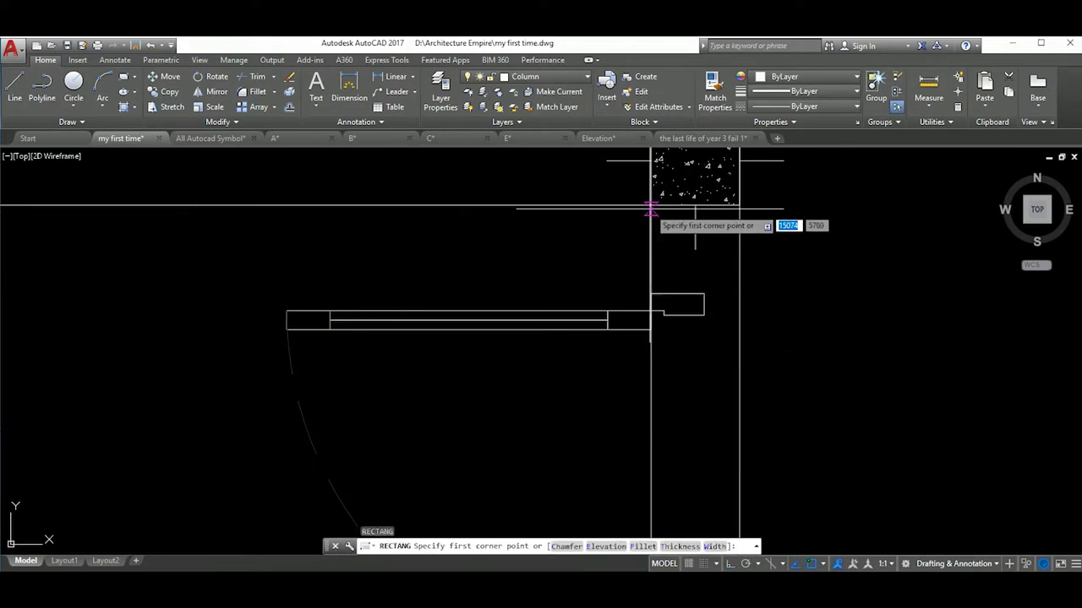
pyautogui.scroll(-3, 740, 205)
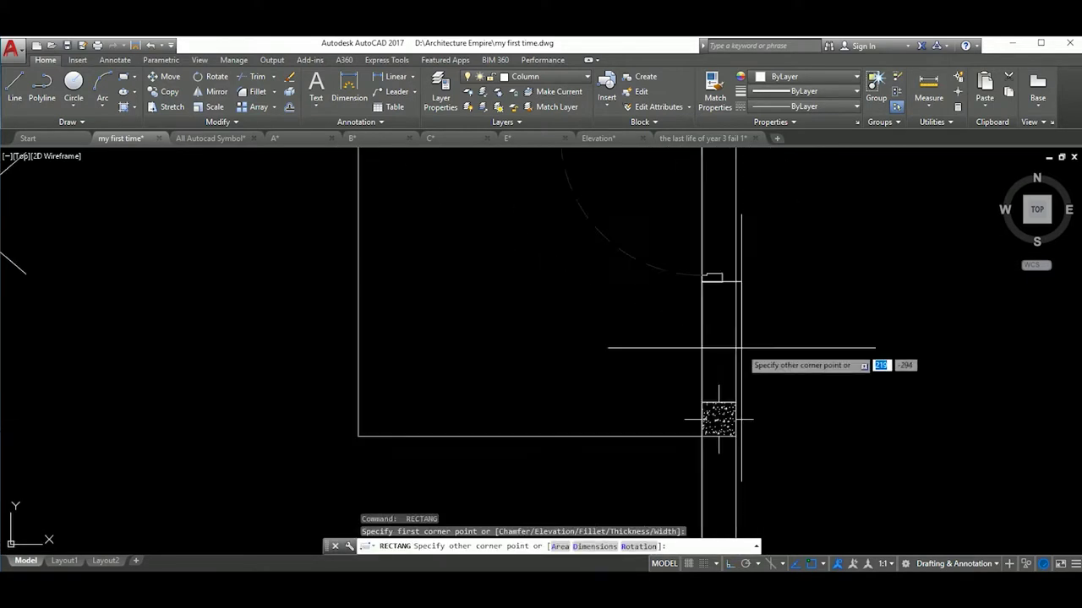
pyautogui.click(765, 420)
pyautogui.click(719, 405)
pyautogui.write('e')
pyautogui.press('Return')
# Step: Grip-stretch the wall's end so it stops at the column beside the door
pyautogui.click(761, 405)
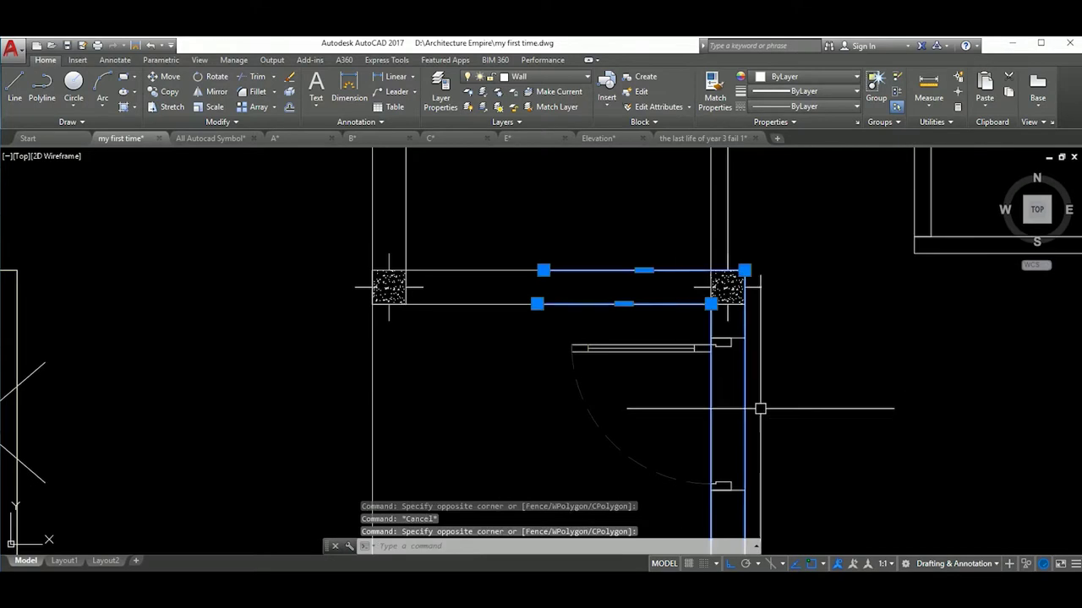
pyautogui.scroll(-3, 760, 406)
pyautogui.scroll(3, 596, 347)
pyautogui.click(733, 369)
pyautogui.click(741, 363)
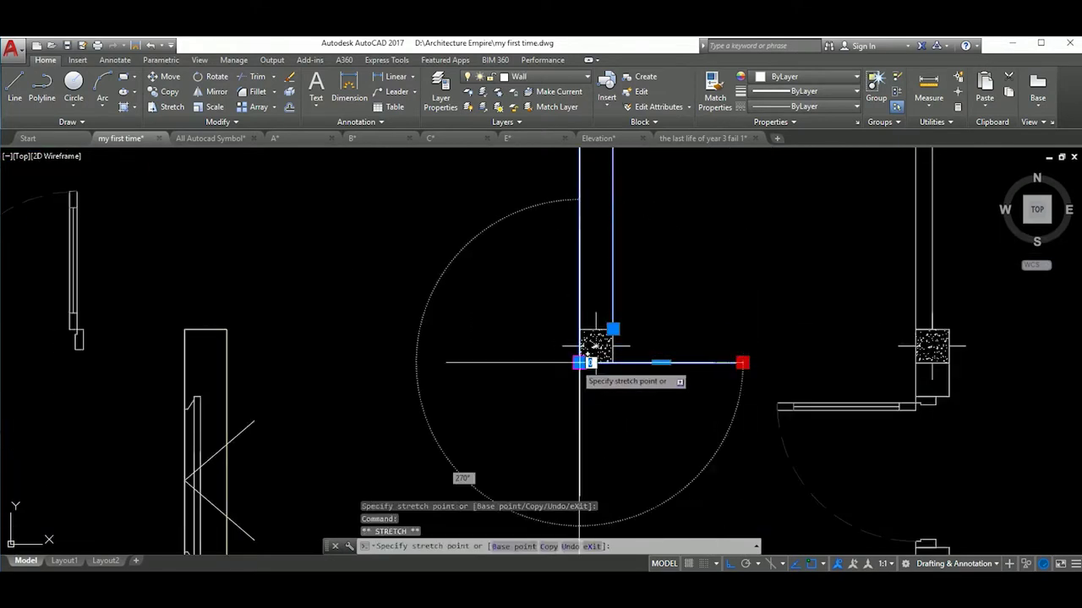
# Step: Start a rectangle at the column, then undo it
pyautogui.press('Return')
pyautogui.scroll(3, 642, 367)
pyautogui.click(599, 346)
pyautogui.scroll(-3, 599, 346)
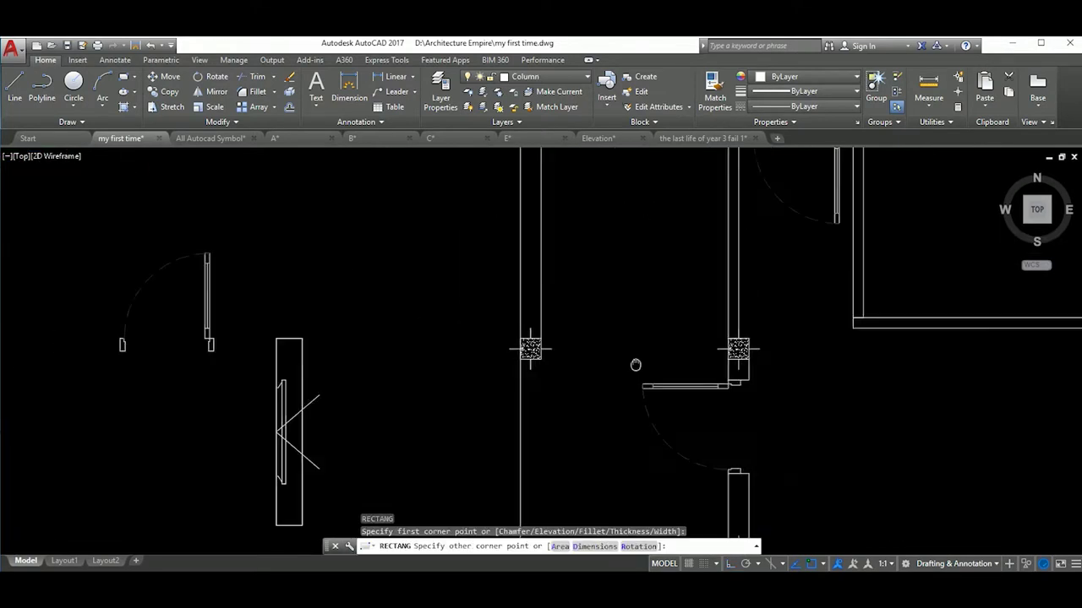
pyautogui.scroll(3, 632, 361)
pyautogui.scroll(-3, 631, 362)
pyautogui.scroll(3, 675, 379)
pyautogui.hotkey('ctrl', 'z')
pyautogui.hotkey('ctrl', 'z')
pyautogui.hotkey('ctrl', 'z')
# Step: Cancel a selection of lines near the door and start trimming the wall lines
pyautogui.scroll(-3, 657, 366)
pyautogui.scroll(3, 657, 367)
pyautogui.click(736, 338)
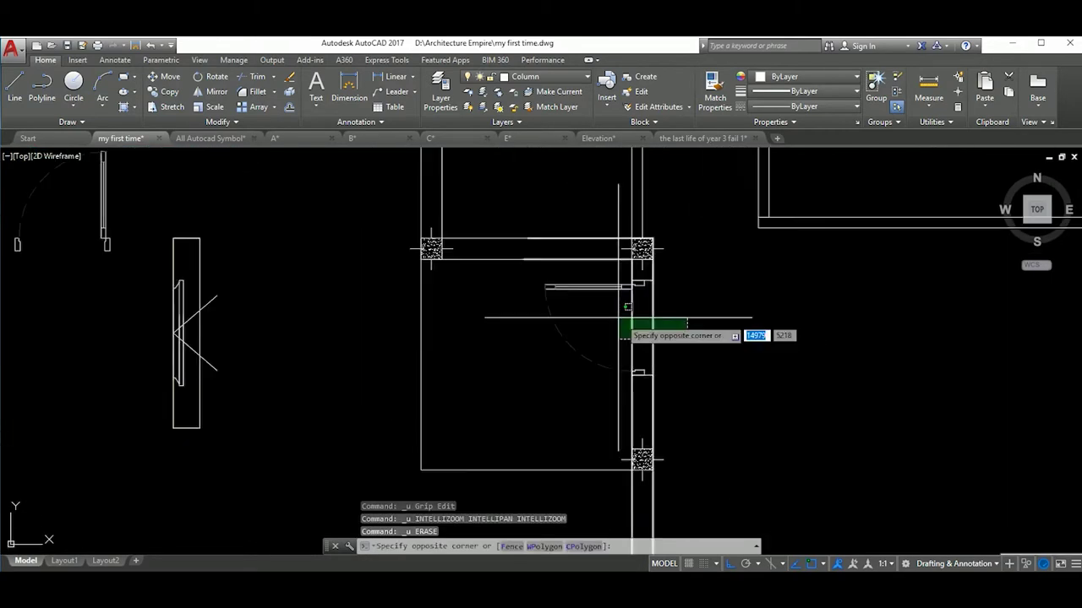
pyautogui.press('Escape')
pyautogui.press('Return')
# Step: Cancel the trim and abandon a line started at the door jamb
pyautogui.scroll(-3, 686, 338)
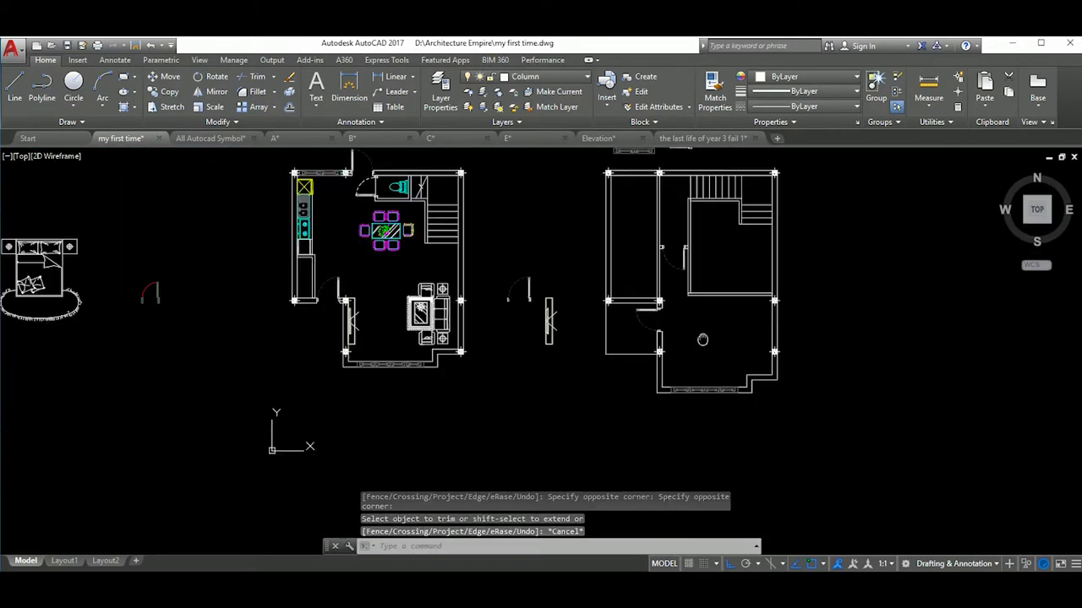
pyautogui.scroll(4, 688, 338)
pyautogui.press('Escape')
pyautogui.write('l')
pyautogui.press('Return')
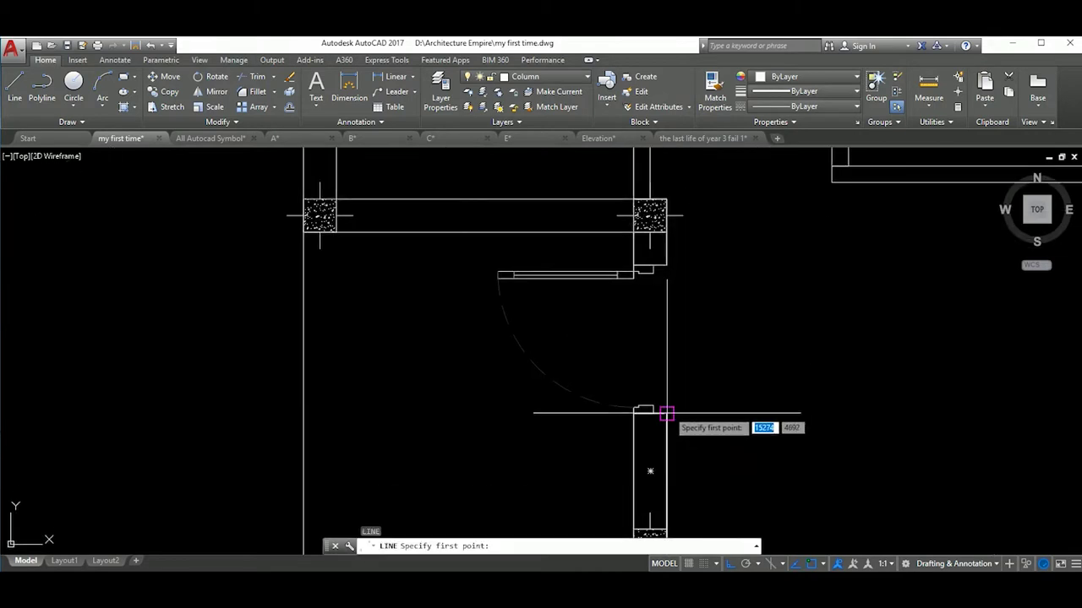
pyautogui.scroll(3, 676, 406)
pyautogui.click(724, 386)
pyautogui.scroll(-2, 724, 386)
pyautogui.scroll(-2, 745, 348)
pyautogui.press('Escape')
# Step: Start a new line from a column on the floor plan
pyautogui.scroll(-4, 745, 348)
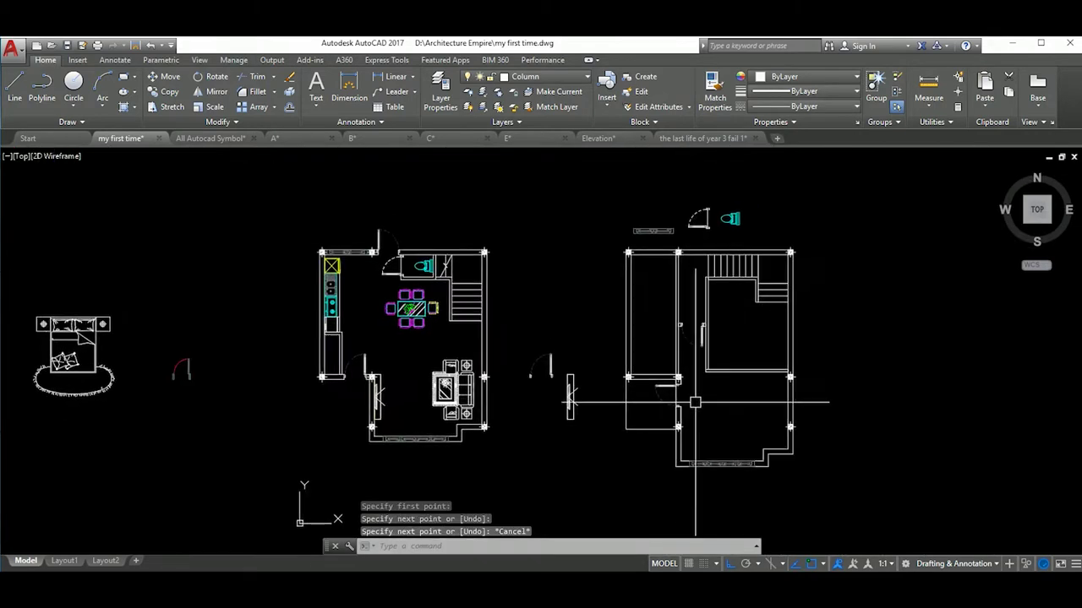
pyautogui.moveTo(686, 369); pyautogui.dragTo(684, 378, button='middle')
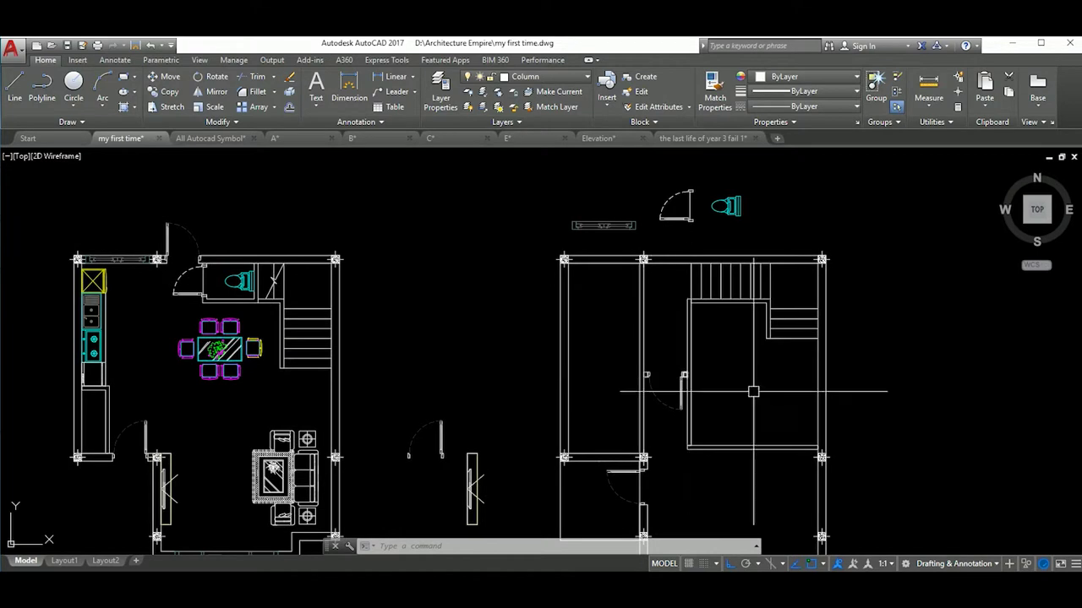
pyautogui.moveTo(753, 391); pyautogui.dragTo(756, 389, button='middle')
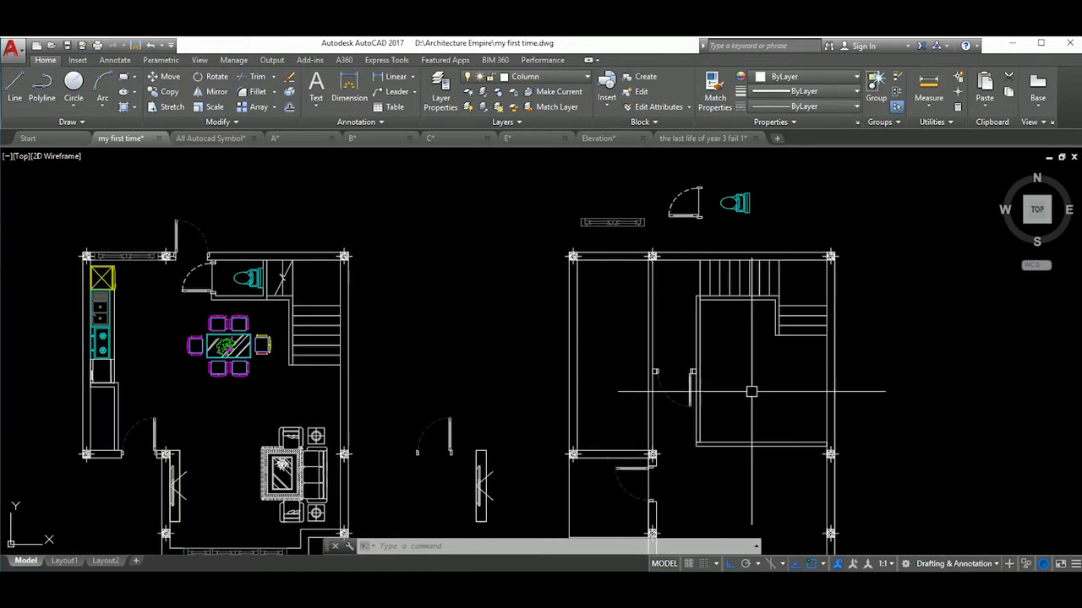
pyautogui.scroll(-3, 676, 376)
pyautogui.scroll(4, 710, 380)
pyautogui.scroll(-1, 729, 385)
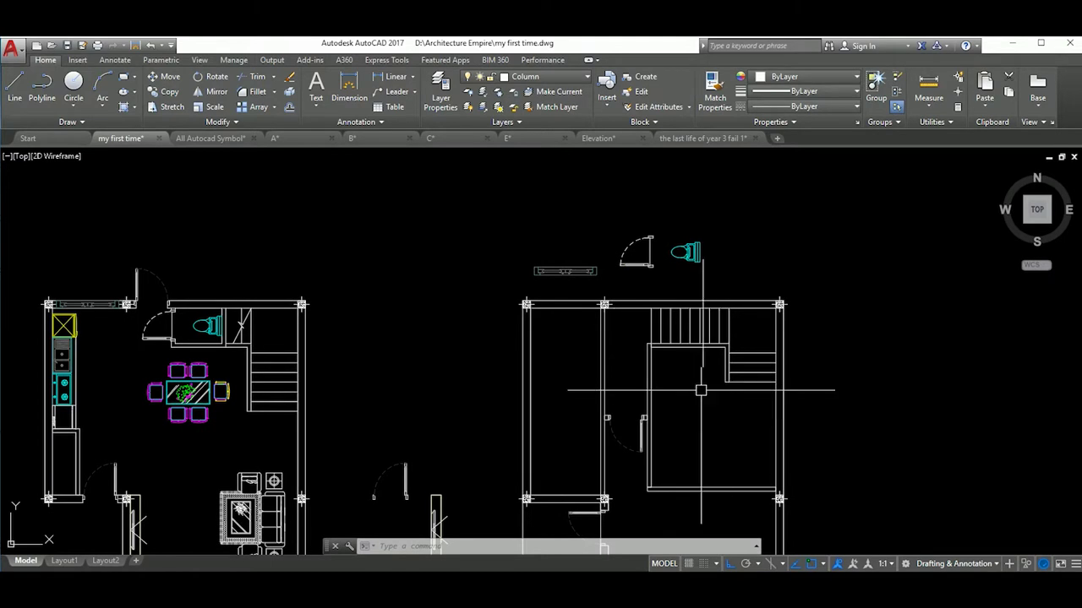
pyautogui.scroll(3, 591, 347)
pyautogui.write('l')
pyautogui.press('Return')
pyautogui.click(665, 306)
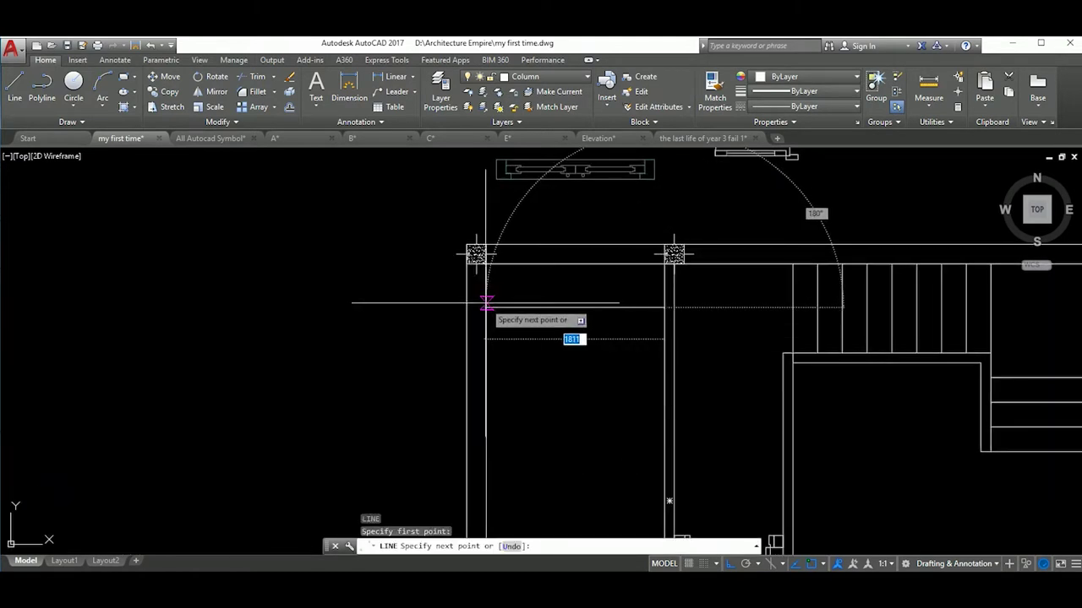
pyautogui.scroll(-3, 501, 306)
pyautogui.scroll(3, 621, 299)
# Step: Place a horizontal construction line at the column and move it down 2800
pyautogui.write('xl')
pyautogui.press('Return')
pyautogui.write('h')
pyautogui.press('Return')
pyautogui.click(624, 258)
pyautogui.press('Escape')
pyautogui.click(624, 259)
pyautogui.write('m')
pyautogui.press('Return')
pyautogui.click(648, 312)
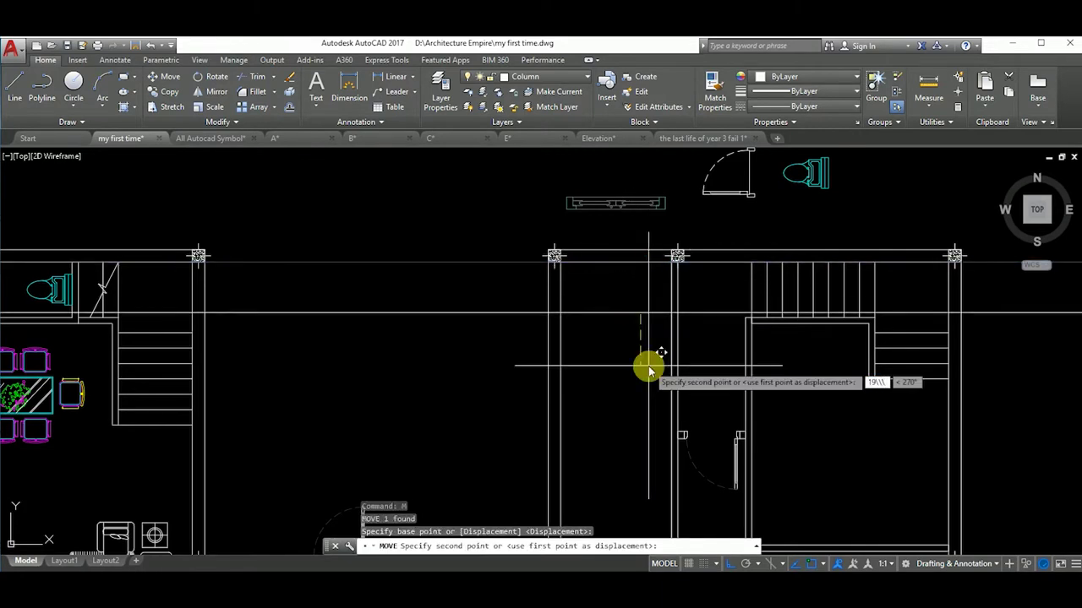
pyautogui.press('Return')
# Step: Move the door 300 units
pyautogui.scroll(-2, 652, 304)
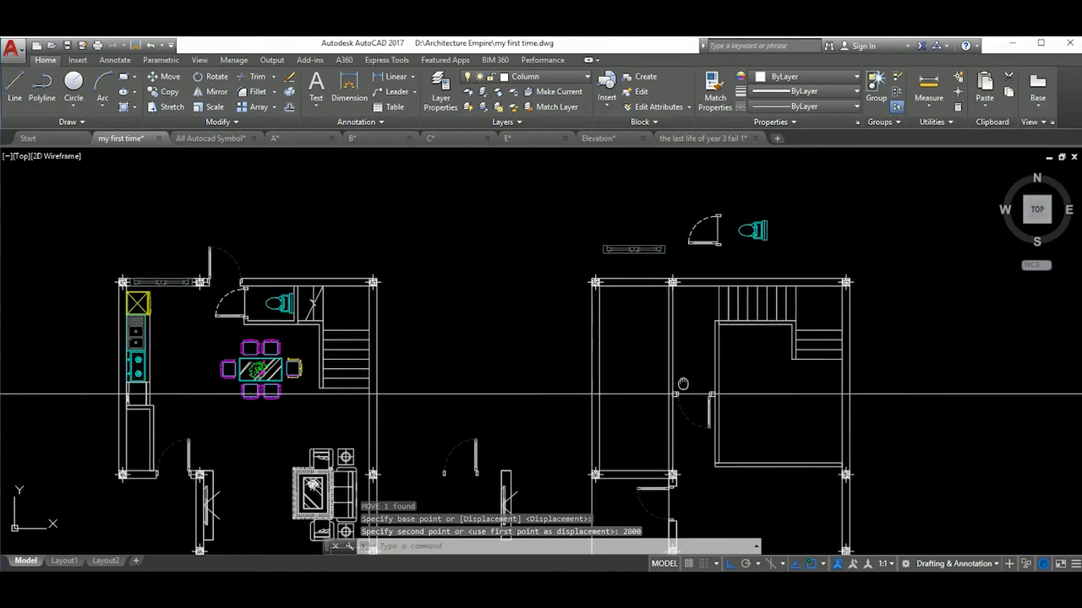
pyautogui.scroll(3, 659, 406)
pyautogui.click(623, 290)
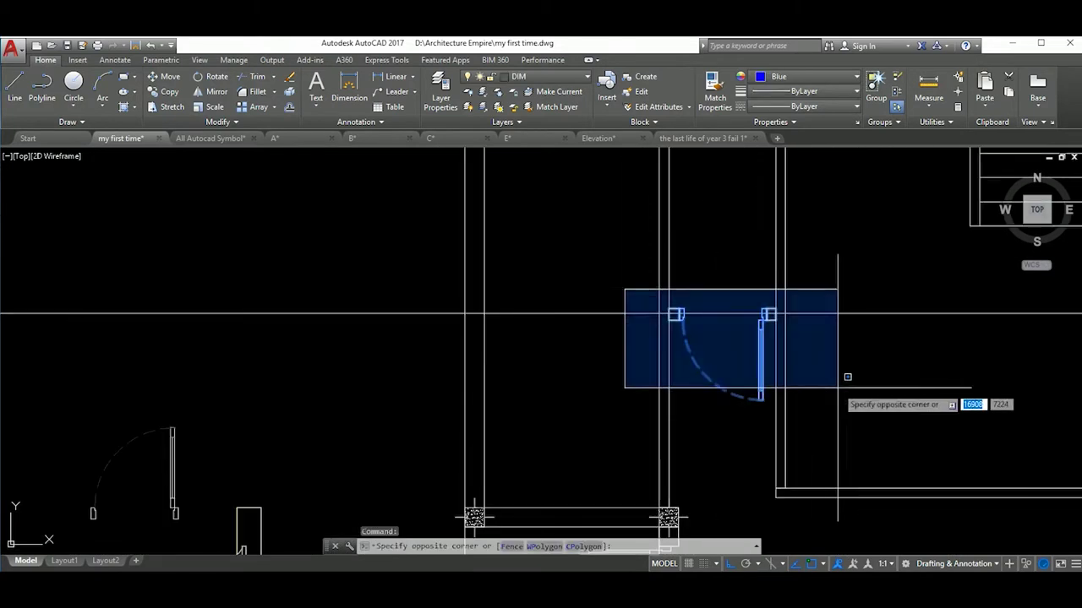
pyautogui.click(842, 379)
pyautogui.write('m')
pyautogui.press('Return')
pyautogui.click(843, 369)
pyautogui.write('300')
pyautogui.press('Return')
# Step: Offset the horizontal construction line by 100 to one side
pyautogui.moveTo(742, 319); pyautogui.dragTo(804, 406, button='middle')
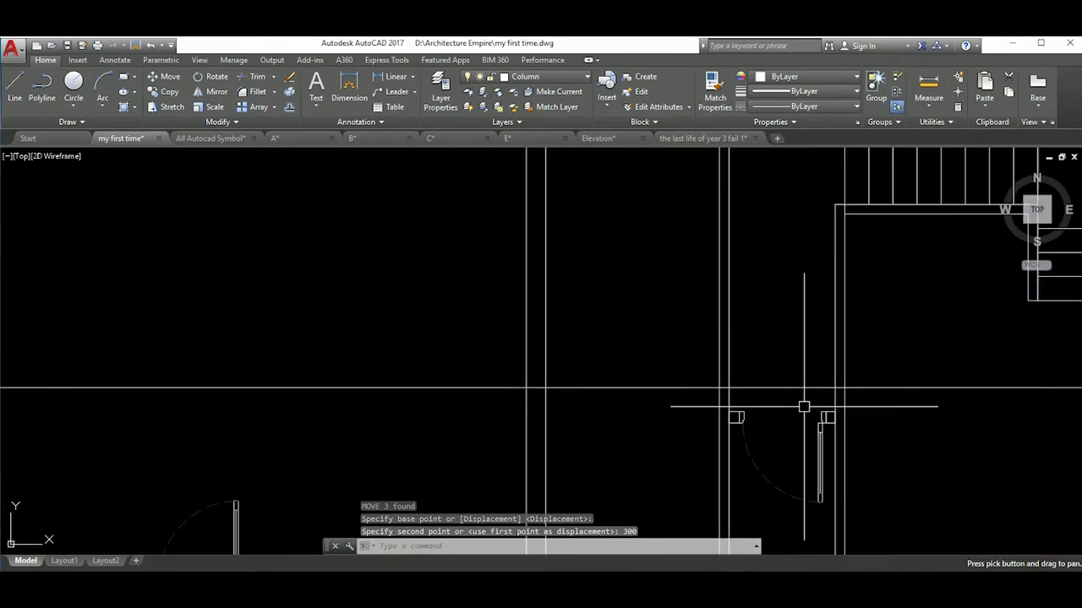
pyautogui.click(794, 387)
pyautogui.click(655, 330)
pyautogui.write('o')
pyautogui.press('Return')
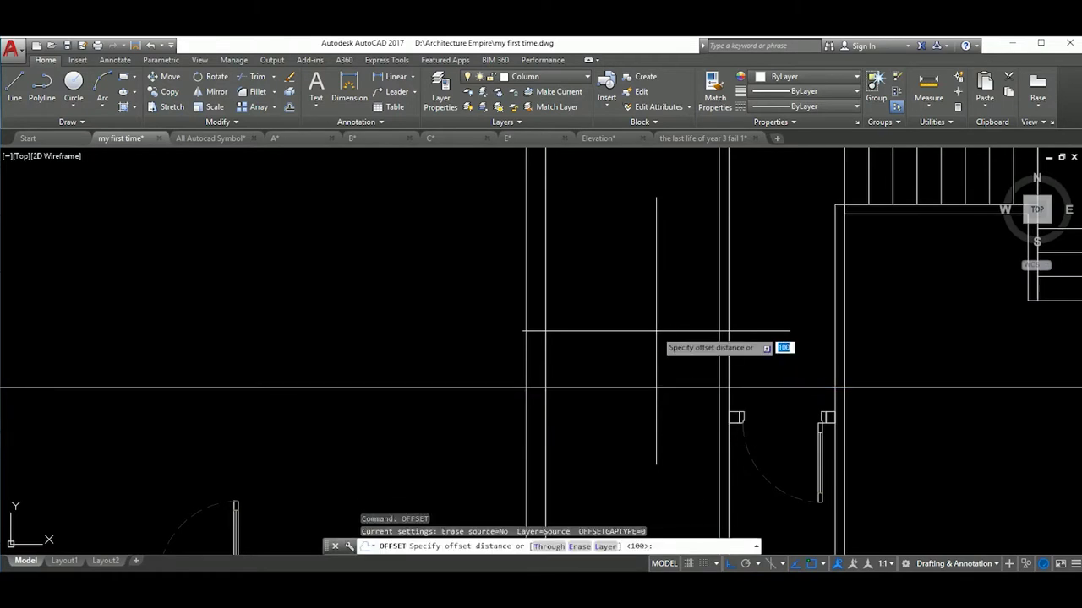
pyautogui.press('Return')
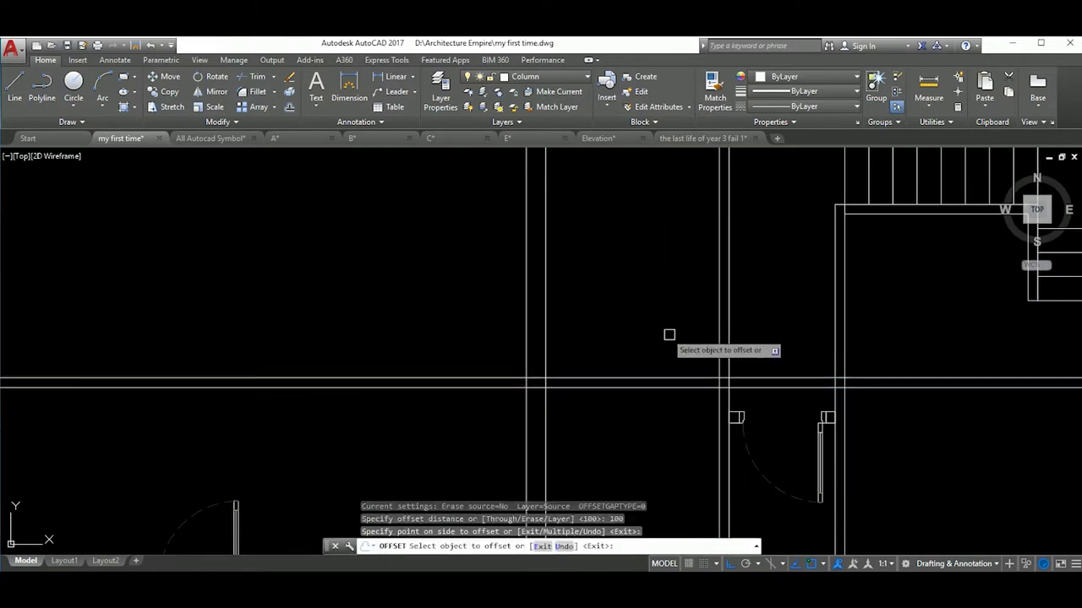
pyautogui.scroll(2, 666, 333)
pyautogui.click(667, 332)
pyautogui.click(689, 310)
pyautogui.press('Escape')
# Step: Erase the two construction lines with a crossing window
pyautogui.click(482, 344)
pyautogui.click(763, 355)
pyautogui.scroll(-4, 763, 355)
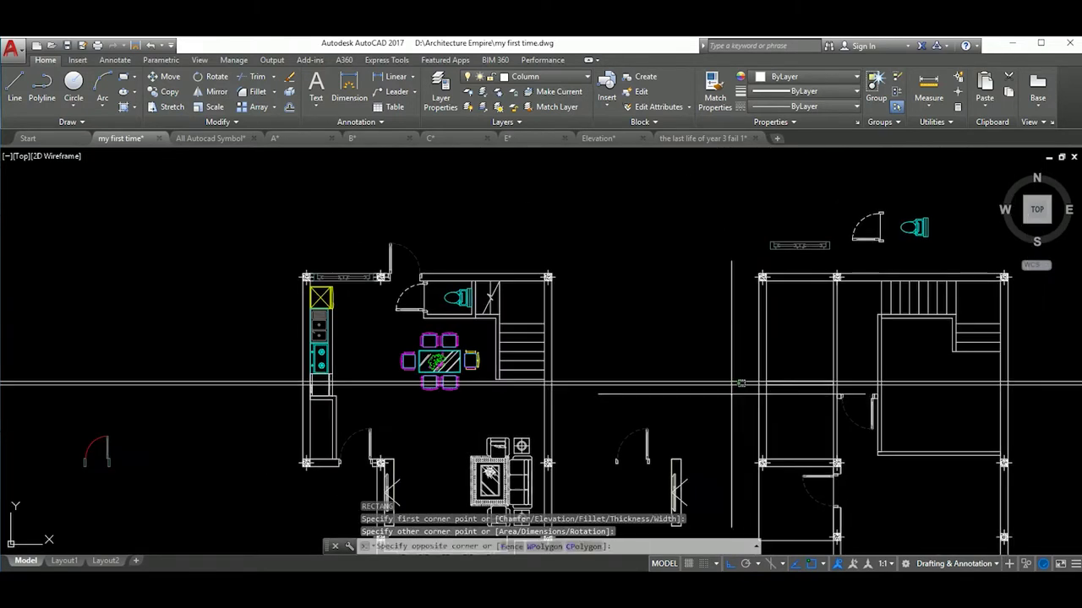
pyautogui.write('e')
pyautogui.press('Return')
pyautogui.scroll(2, 812, 333)
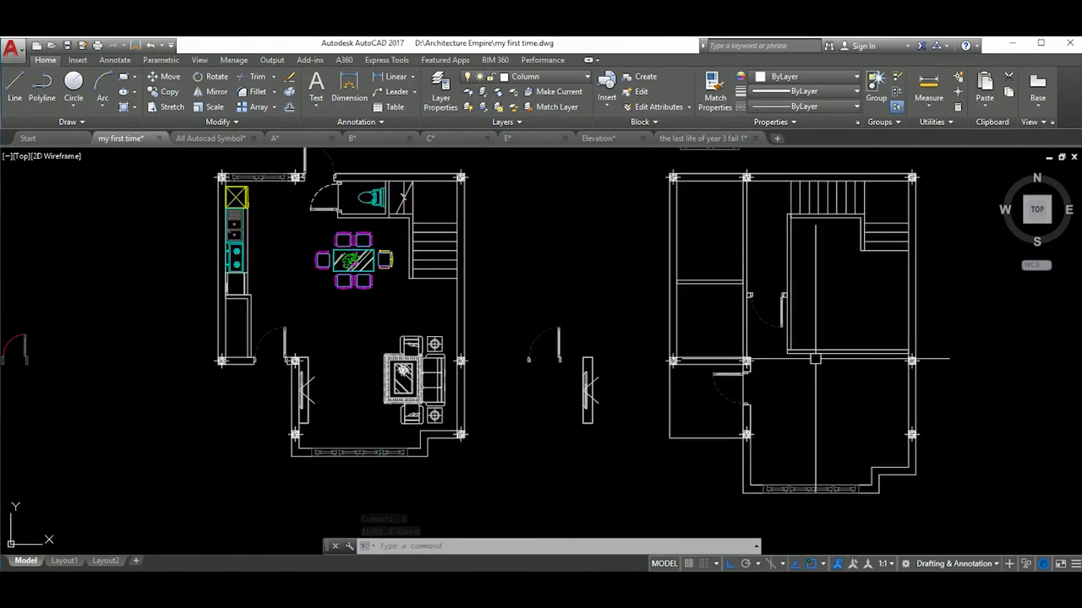
# Step: Mirror the toilet and delete the original
pyautogui.scroll(-3, 772, 401)
pyautogui.scroll(3, 765, 234)
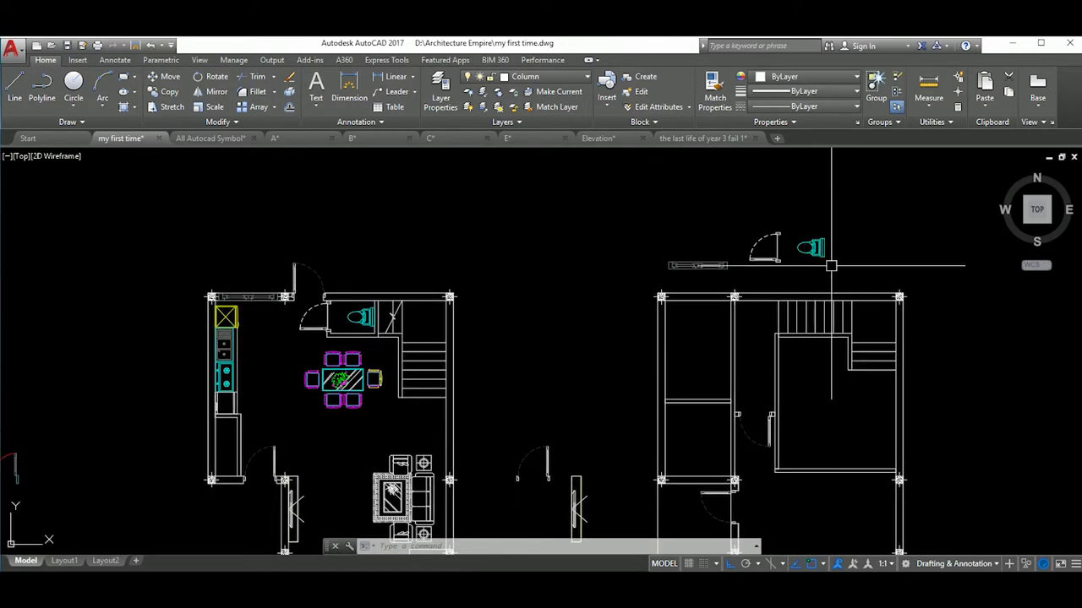
pyautogui.write('n')
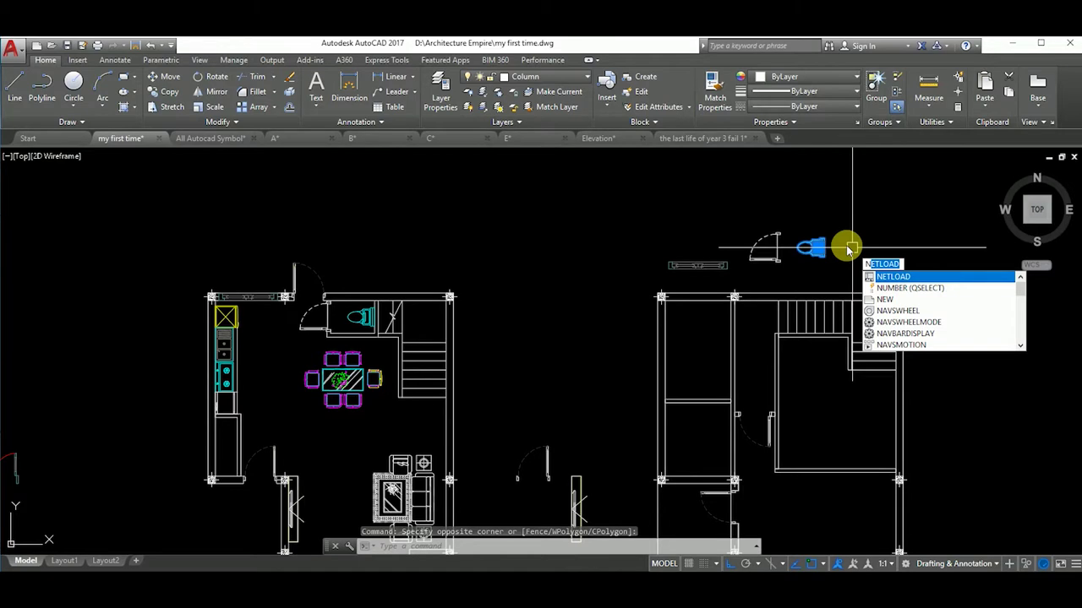
pyautogui.click(833, 257)
pyautogui.write('y')
pyautogui.press('Return')
# Step: Move the mirrored toilet into the right-hand plan's small room
pyautogui.write('m')
pyautogui.press('Return')
pyautogui.click(854, 247)
pyautogui.scroll(3, 845, 254)
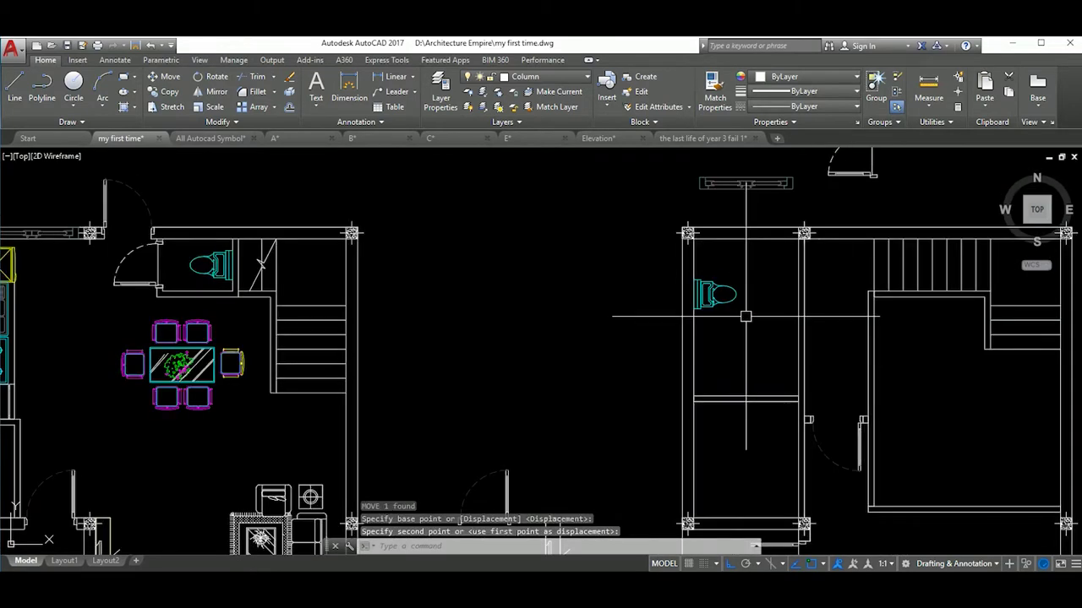
pyautogui.click(746, 317)
# Step: Move the bathroom door to a new position
pyautogui.moveTo(894, 188); pyautogui.dragTo(760, 290, button='middle')
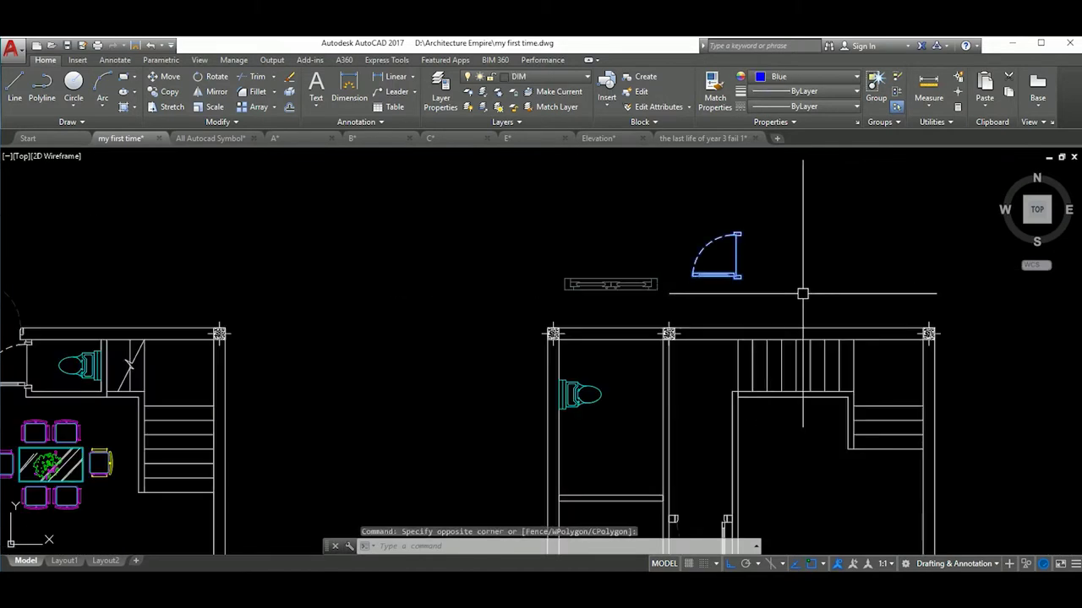
pyautogui.write('m')
pyautogui.press('Return')
pyautogui.scroll(3, 802, 296)
pyautogui.click(755, 291)
pyautogui.scroll(2, 756, 312)
pyautogui.click(751, 335)
# Step: Move the door again so it sits against the bathroom wall
pyautogui.write('m')
pyautogui.press('Return')
pyautogui.click(785, 326)
pyautogui.scroll(-3, 777, 290)
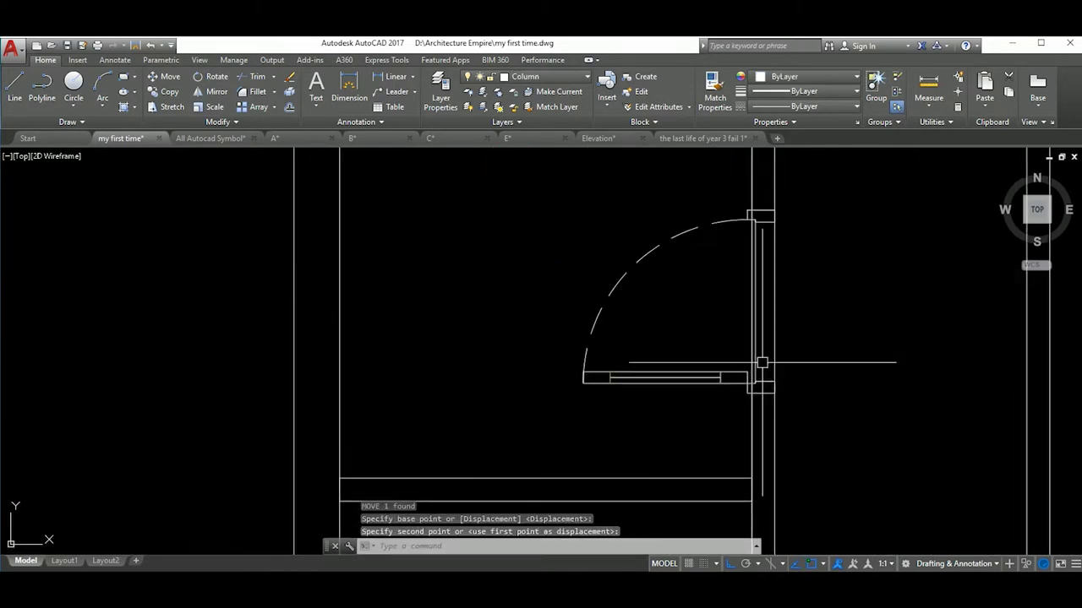
pyautogui.scroll(-3, 755, 367)
pyautogui.moveTo(755, 367); pyautogui.dragTo(776, 354, button='middle')
pyautogui.scroll(3, 737, 366)
pyautogui.click(842, 364)
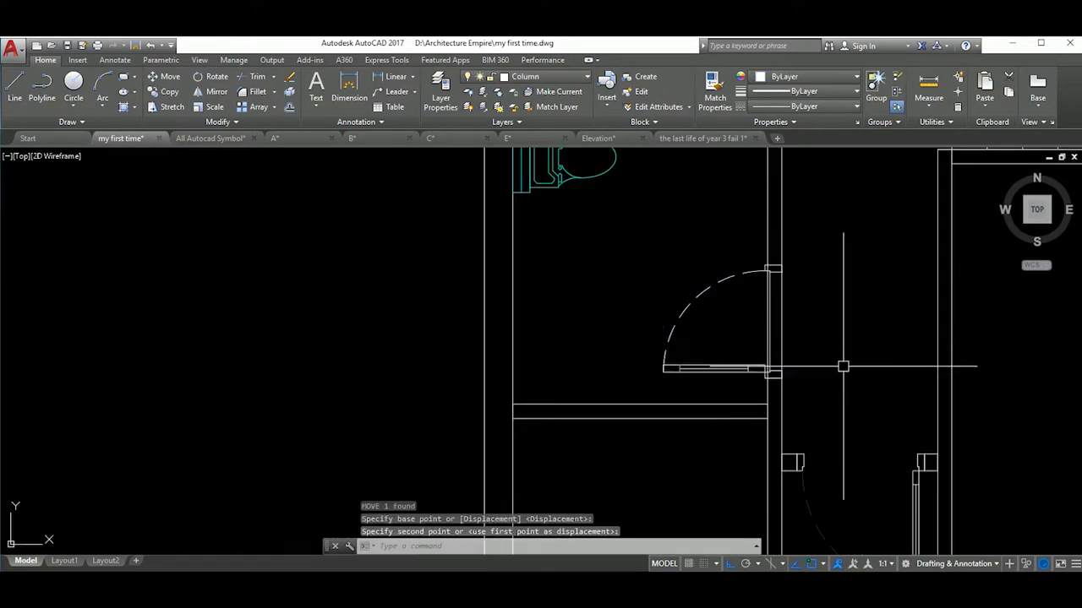
# Step: Trim the wall lines around the door and delete the stray vertical line
pyautogui.scroll(2, 836, 371)
pyautogui.write('tr')
pyautogui.press('Return')
pyautogui.press('Return')
pyautogui.scroll(2, 786, 363)
pyautogui.scroll(-2, 773, 338)
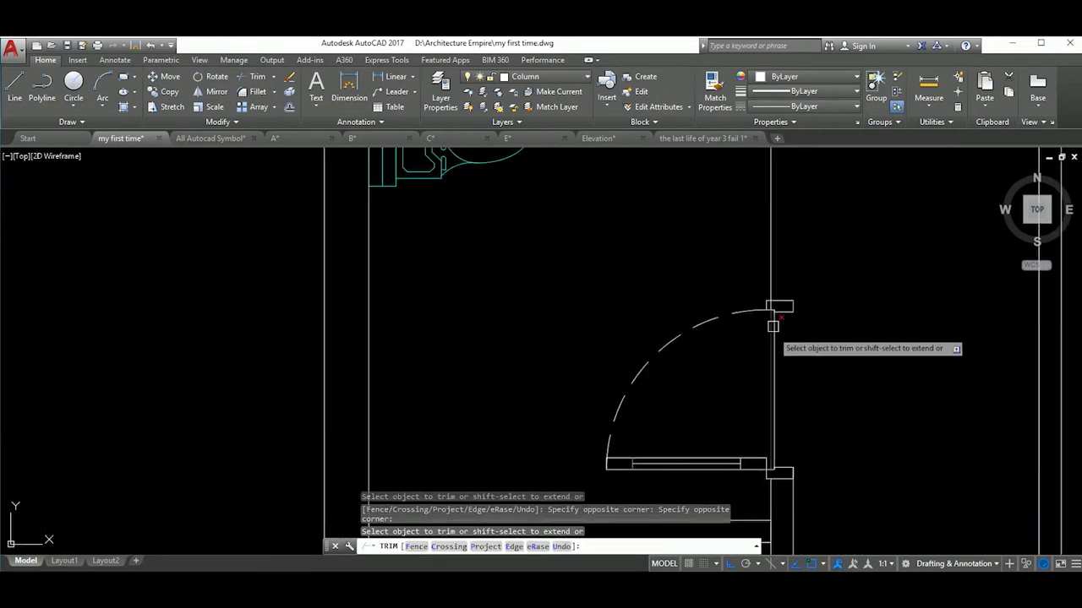
pyautogui.scroll(3, 755, 362)
pyautogui.press('Escape')
pyautogui.press('Return')
pyautogui.scroll(-3, 759, 362)
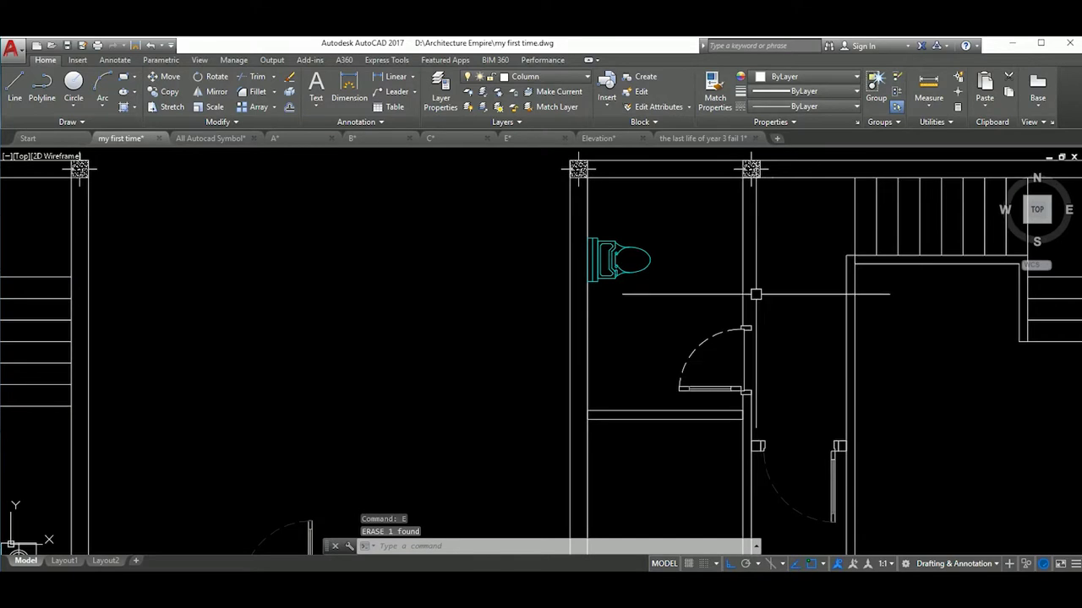
pyautogui.press('Delete')
pyautogui.scroll(3, 772, 338)
pyautogui.scroll(-2, 772, 357)
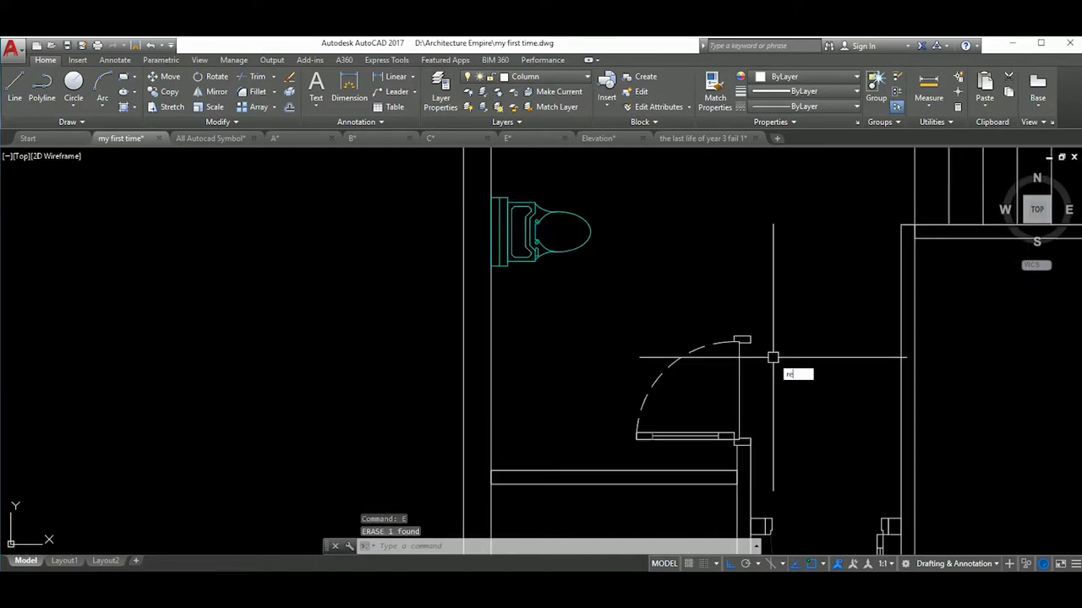
# Step: Start and cancel a rectangle by the door, then paste the copied object
pyautogui.write('c')
pyautogui.press('Return')
pyautogui.click(753, 335)
pyautogui.scroll(3, 753, 336)
pyautogui.scroll(-4, 761, 321)
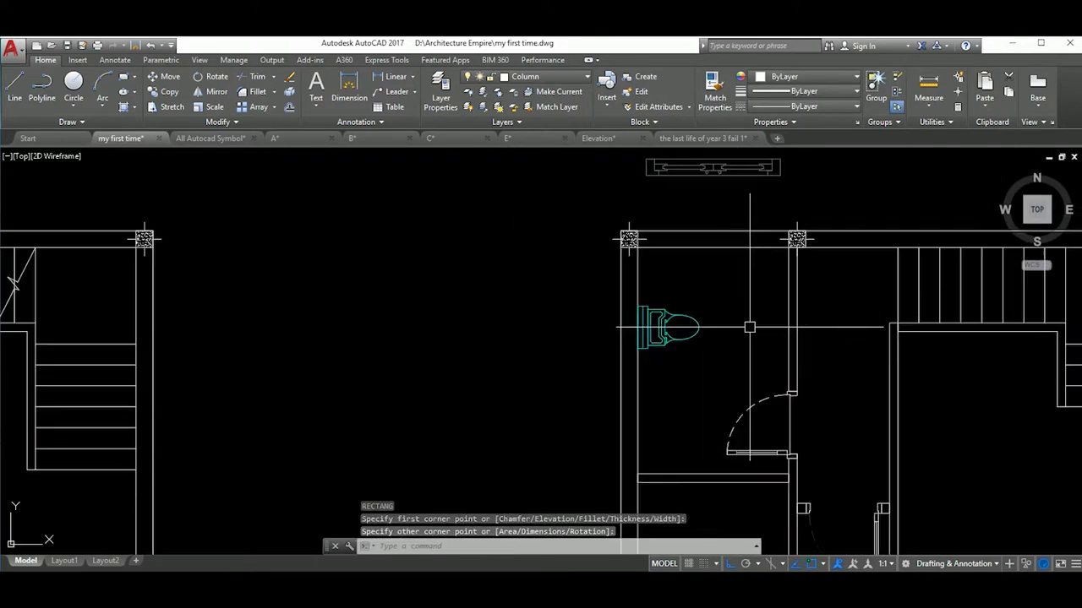
pyautogui.press('Escape')
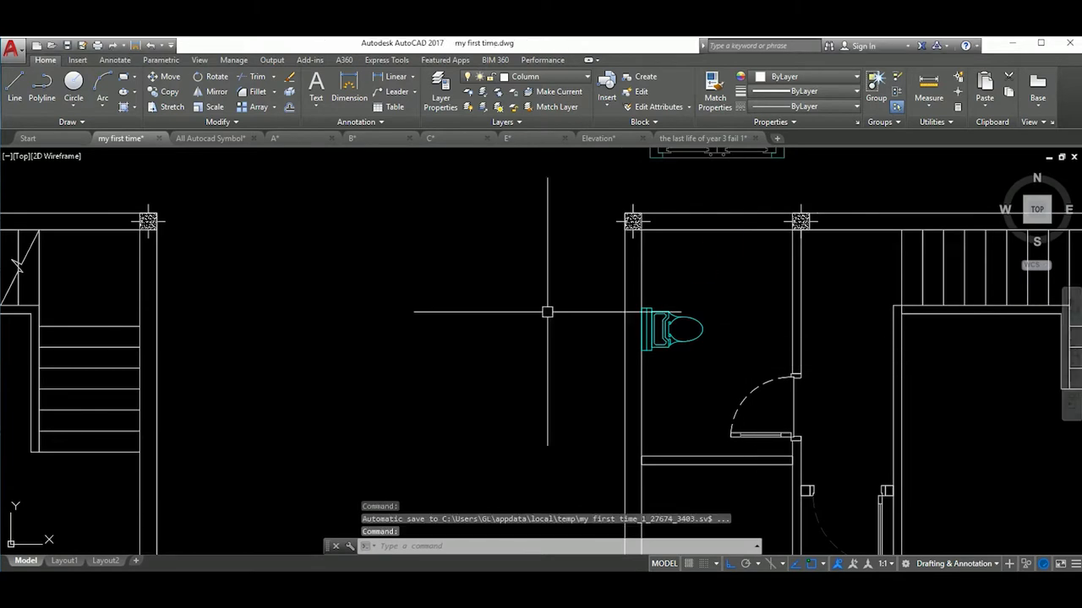
pyautogui.hotkey('ctrl', 'v')
pyautogui.scroll(-5, 548, 312)
# Step: Put the pasted bathtub on the Symbol layer
pyautogui.scroll(4, 676, 287)
pyautogui.scroll(-1, 803, 260)
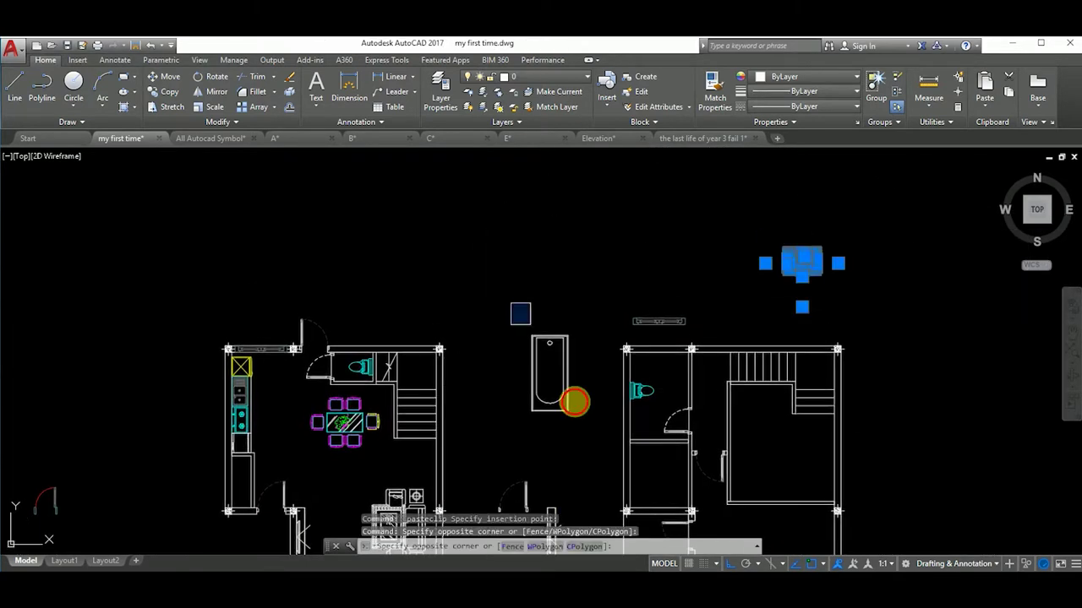
pyautogui.click(574, 403)
pyautogui.click(547, 78)
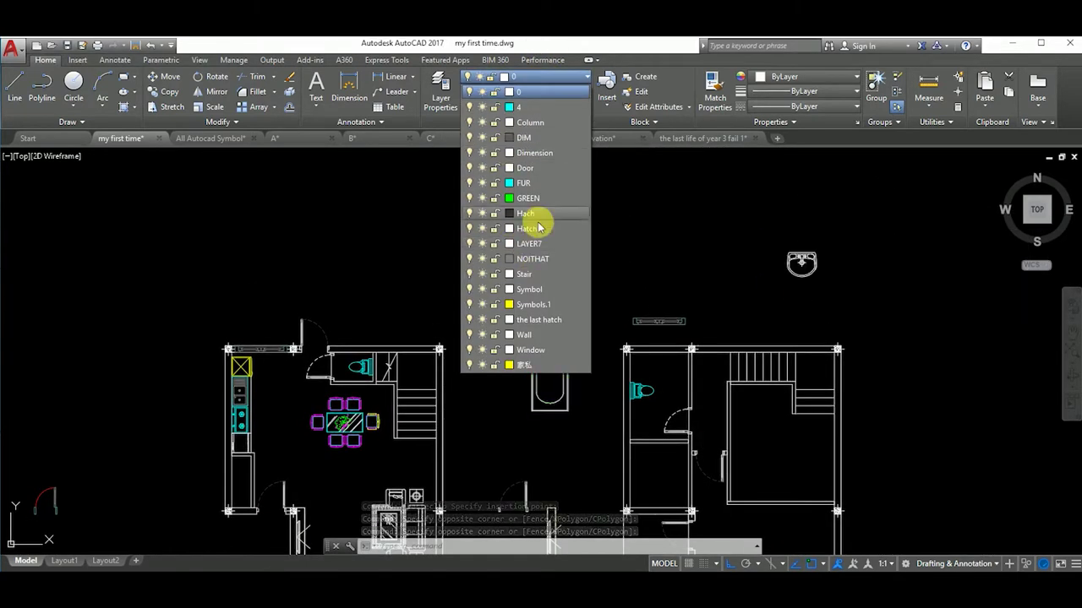
pyautogui.click(538, 290)
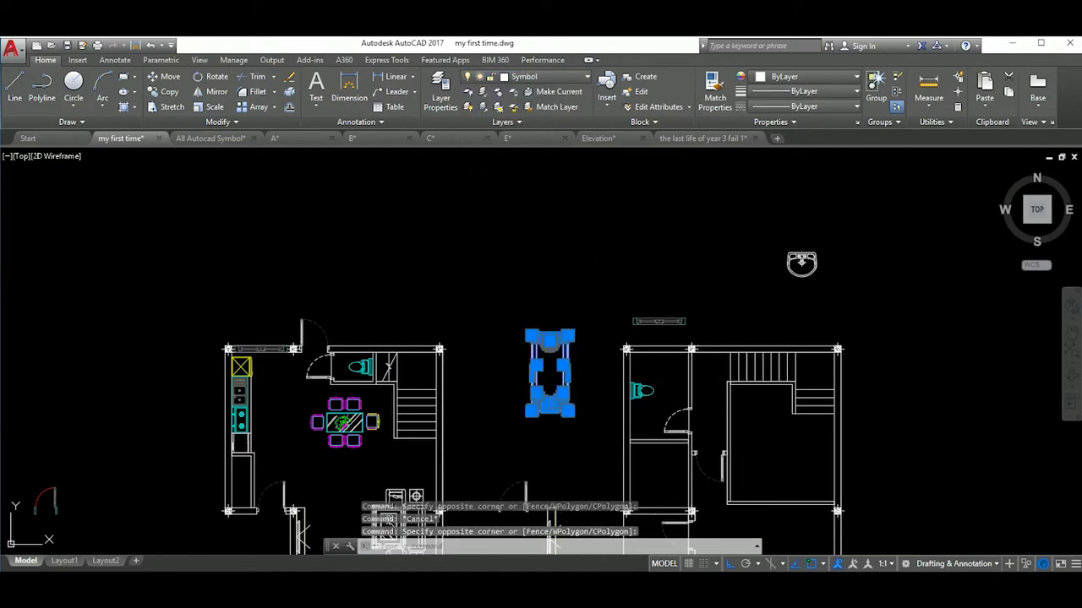
# Step: Turn the sink drawing into a block
pyautogui.click(646, 76)
pyautogui.click(701, 360)
pyautogui.click(799, 269)
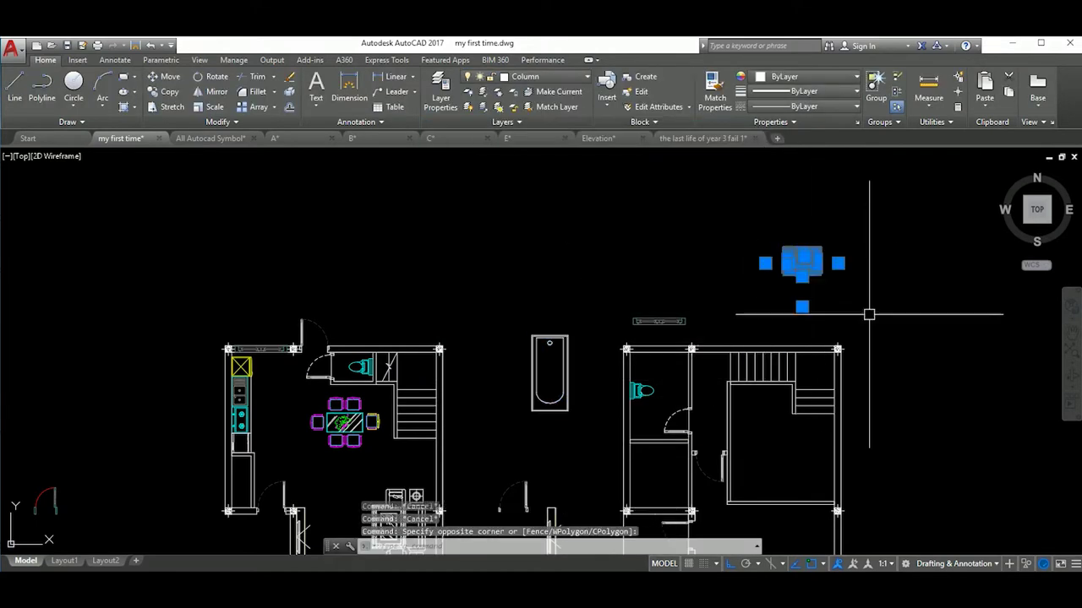
pyautogui.click(645, 76)
pyautogui.click(645, 361)
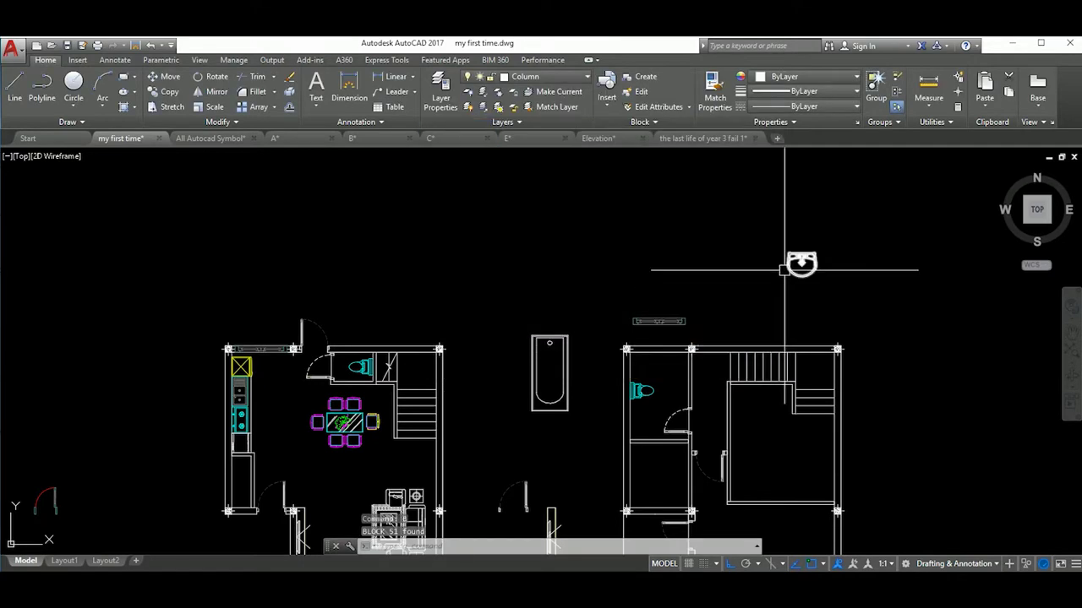
# Step: Rotate the bathtub and move it into the bathroom
pyautogui.write('ro')
pyautogui.press('Return')
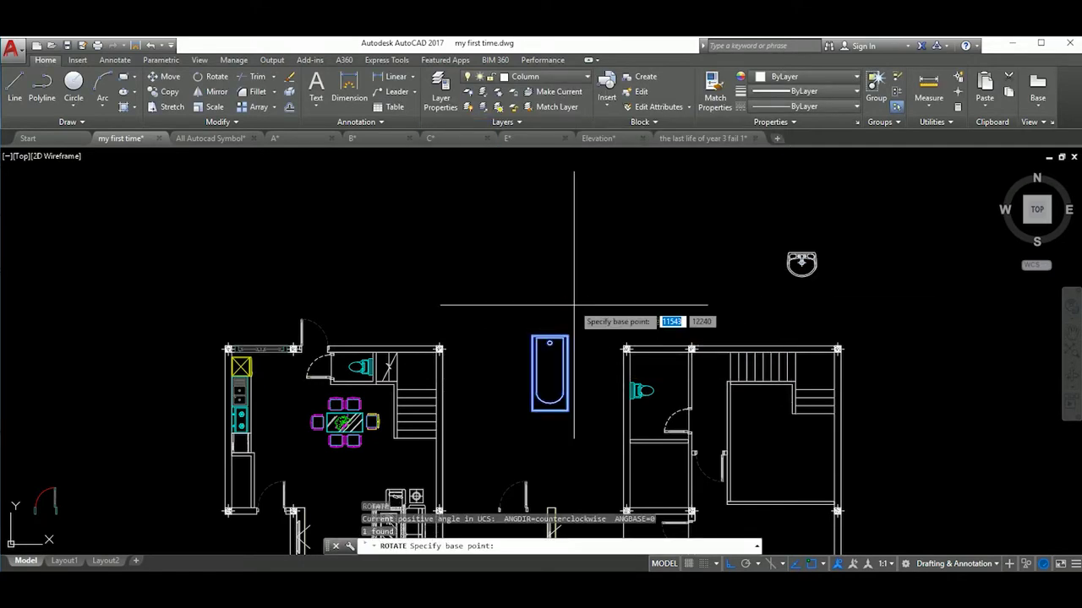
pyautogui.click(573, 305)
pyautogui.click(572, 336)
pyautogui.write('m')
pyautogui.press('Return')
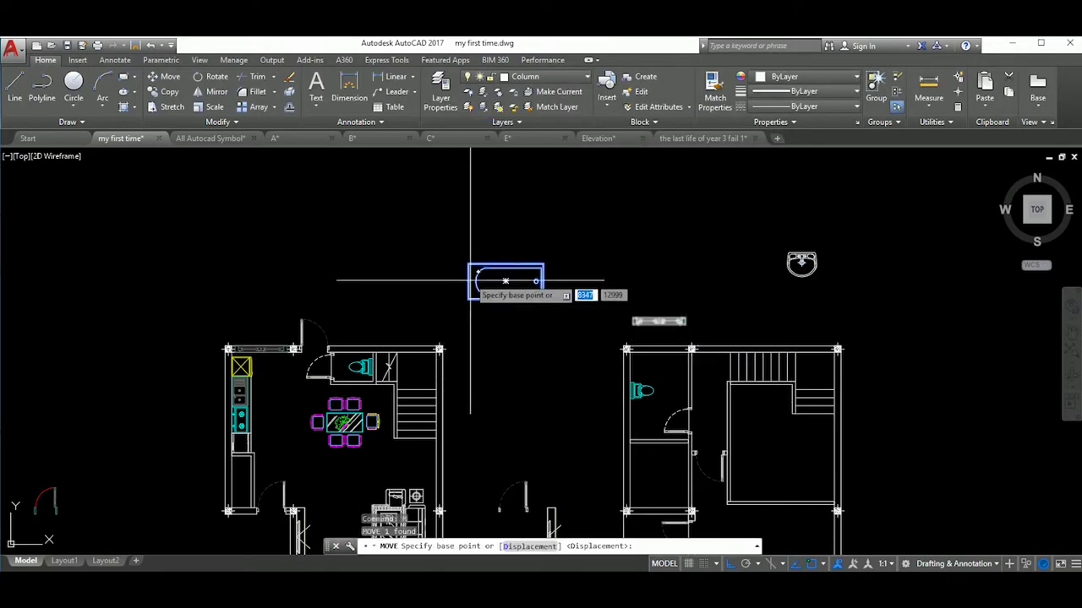
pyautogui.click(471, 282)
pyautogui.scroll(5, 744, 403)
pyautogui.scroll(-5, 745, 403)
pyautogui.click(560, 414)
pyautogui.scroll(5, 560, 414)
# Step: Scale the bathtub by reference so its length matches the wall
pyautogui.click(744, 405)
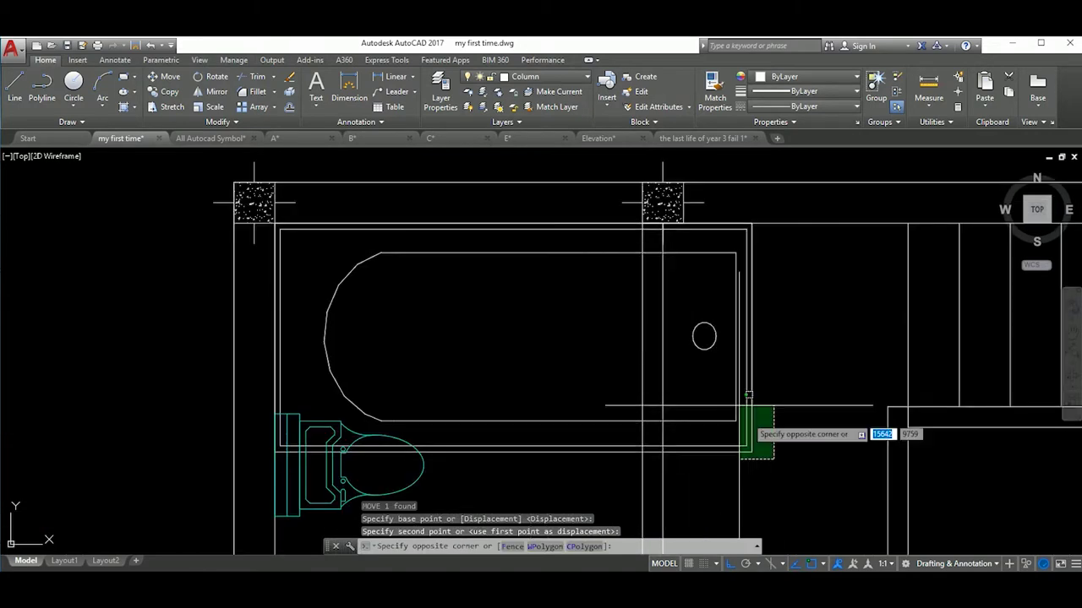
pyautogui.write('sc')
pyautogui.press('Return')
pyautogui.click(513, 337)
pyautogui.write('r')
pyautogui.press('Return')
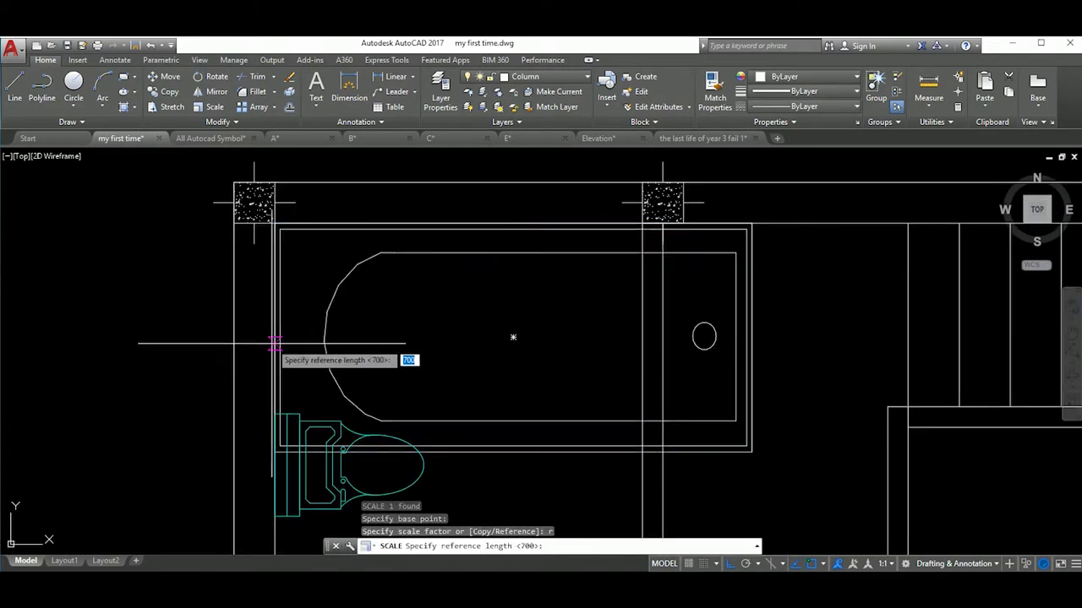
pyautogui.click(752, 337)
pyautogui.click(642, 337)
pyautogui.click(640, 381)
# Step: Reposition the resized bathtub in the bathroom
pyautogui.write('m')
pyautogui.press('Return')
pyautogui.click(642, 250)
pyautogui.scroll(-3, 642, 249)
pyautogui.scroll(2, 672, 337)
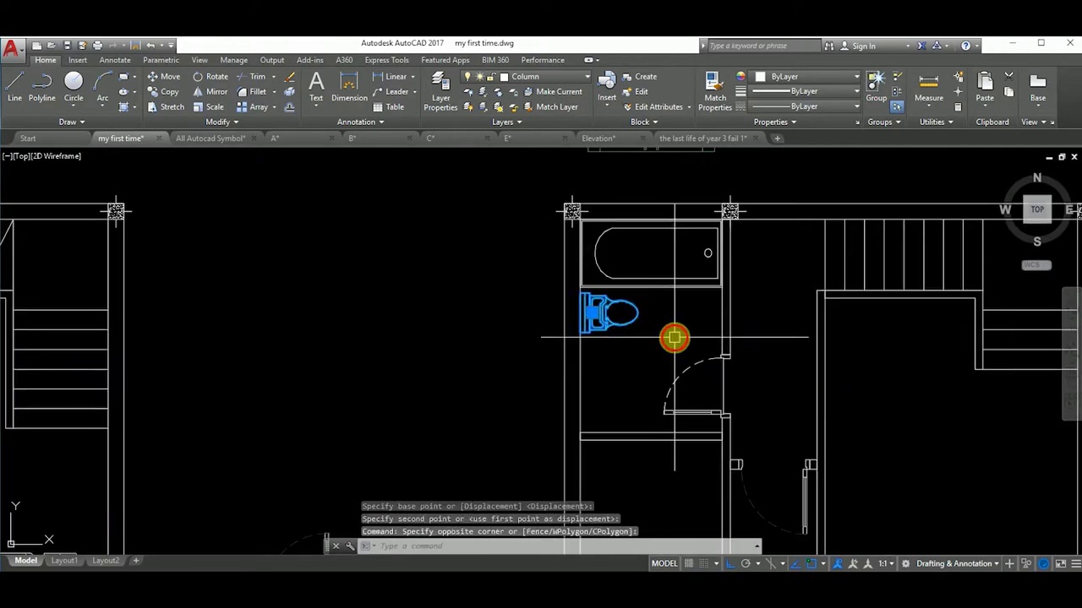
# Step: Move the toilet to its new spot in the bathroom
pyautogui.write('m')
pyautogui.press('Return')
pyautogui.scroll(4, 622, 307)
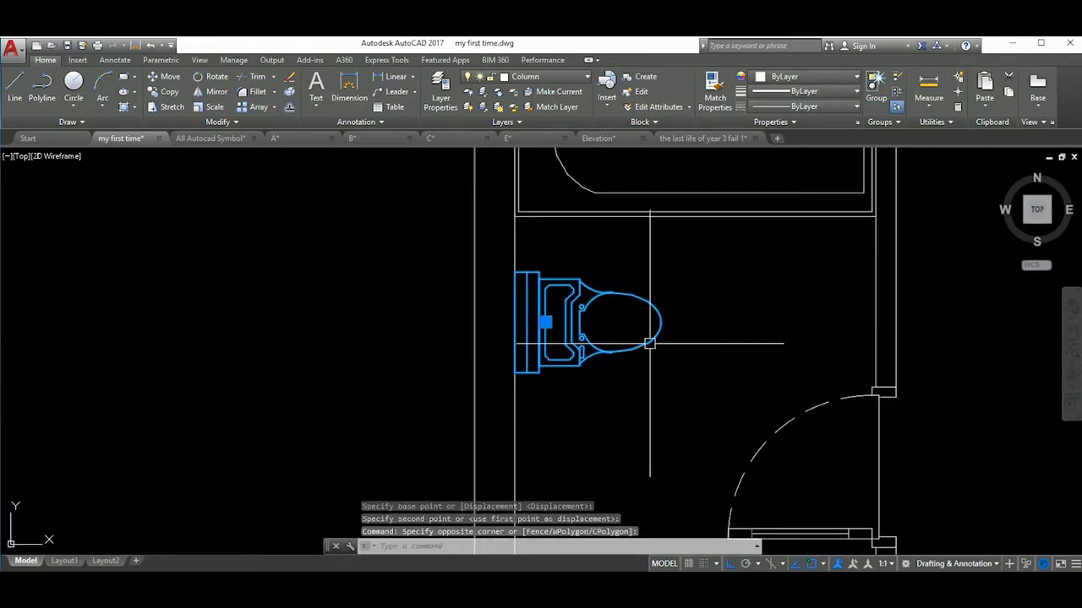
pyautogui.click(522, 272)
pyautogui.write('m')
pyautogui.press('Return')
pyautogui.click(743, 298)
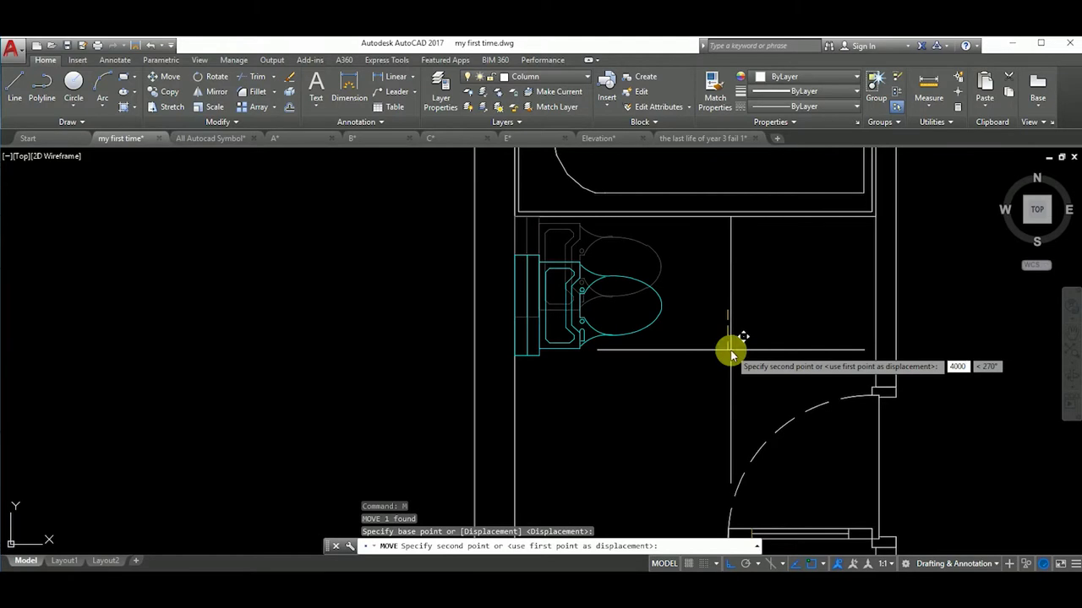
pyautogui.scroll(-5, 731, 353)
pyautogui.moveTo(795, 127); pyautogui.dragTo(687, 194, button='middle')
pyautogui.scroll(3, 724, 242)
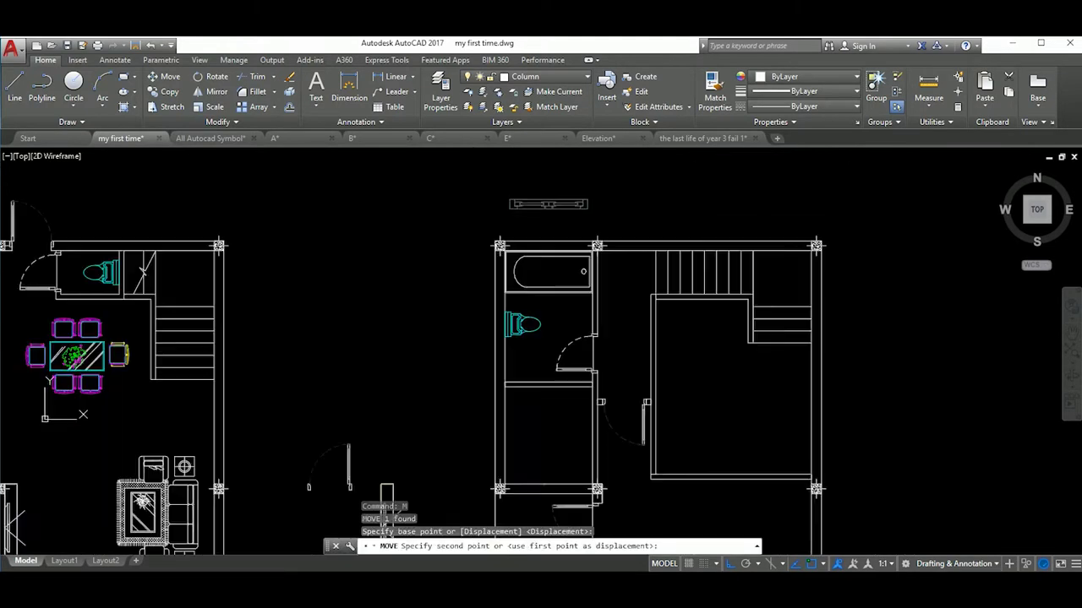
pyautogui.scroll(3, 550, 354)
# Step: Rotate the sink to its bathroom orientation
pyautogui.click(624, 294)
pyautogui.write('ro')
pyautogui.press('Return')
pyautogui.click(644, 293)
pyautogui.click(644, 293)
pyautogui.write('l')
pyautogui.press('Return')
# Step: Scale the sink by reference to its new length
pyautogui.click(664, 319)
pyautogui.write('sc')
pyautogui.press('Return')
pyautogui.click(710, 436)
pyautogui.write('r')
pyautogui.press('Return')
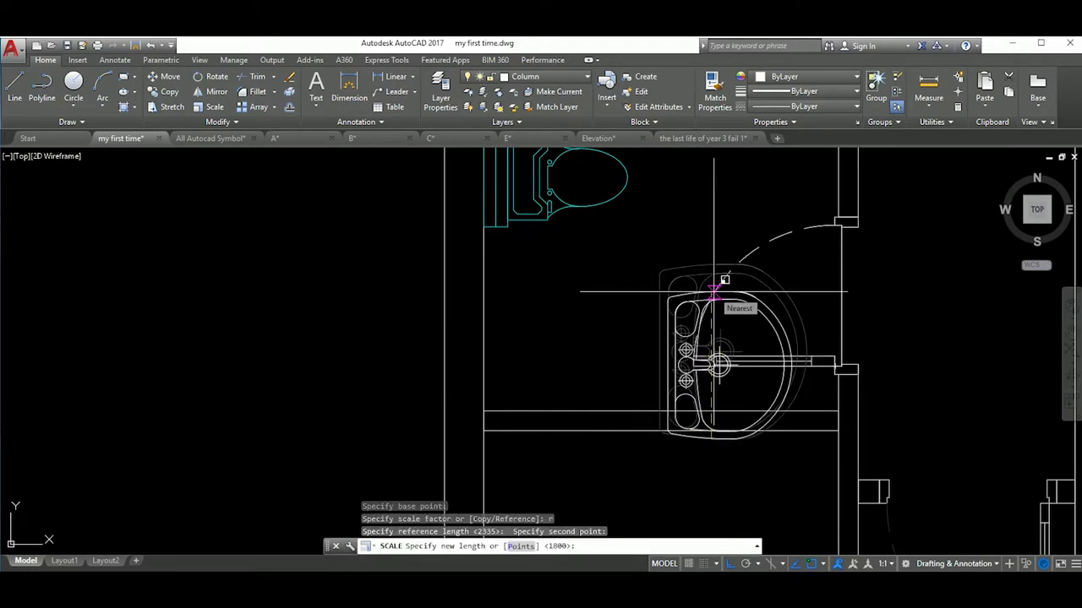
pyautogui.click(714, 291)
# Step: Move the sink beside the toilet and save the drawing
pyautogui.click(676, 375)
pyautogui.write('m')
pyautogui.press('Return')
pyautogui.click(676, 378)
pyautogui.scroll(2, 588, 344)
pyautogui.click(588, 344)
pyautogui.write('m')
pyautogui.press('Return')
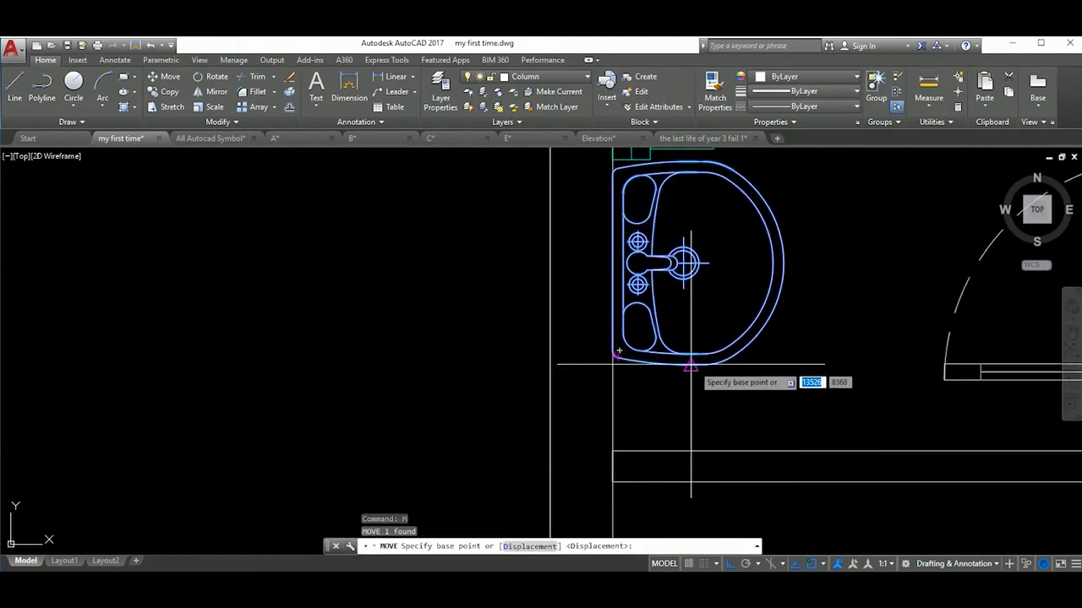
pyautogui.click(692, 365)
pyautogui.scroll(-4, 700, 435)
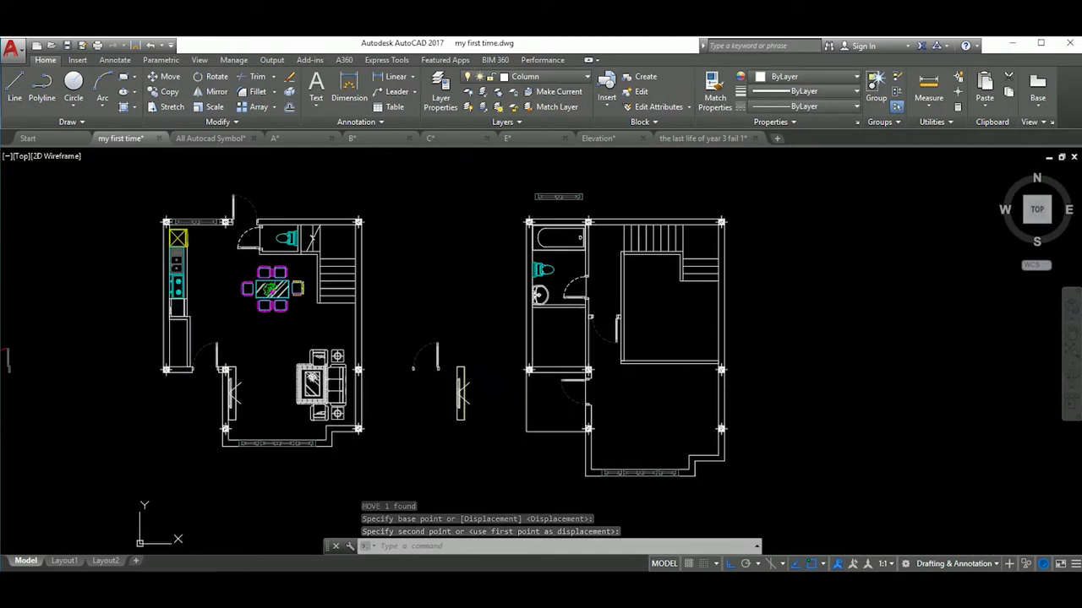
pyautogui.hotkey('ctrl', 's')
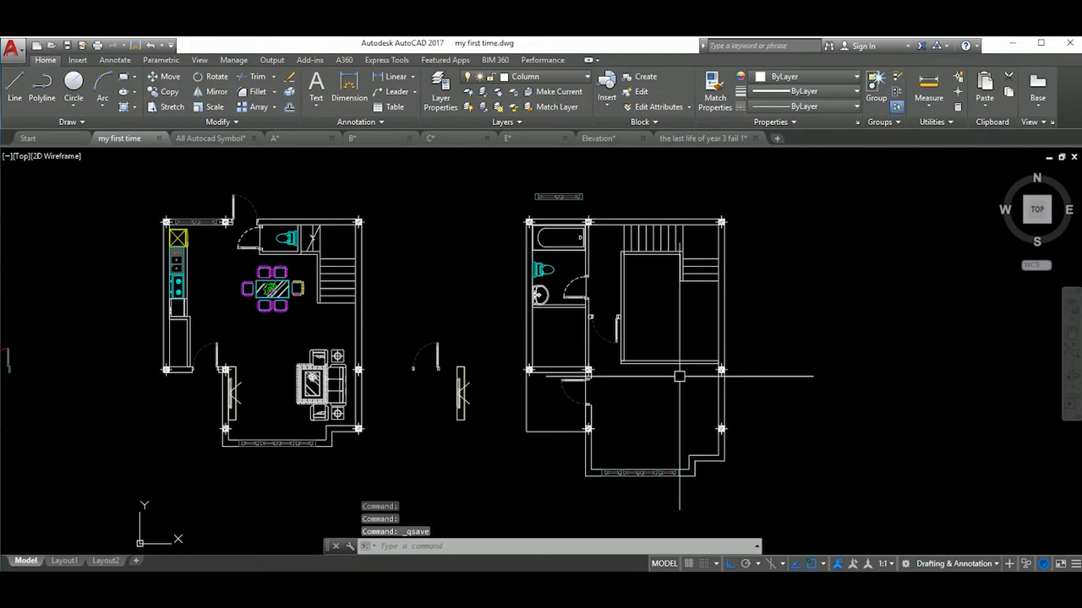
pyautogui.scroll(-3, 652, 422)
# Step: Define the bed as a block with the B command
pyautogui.scroll(3, 535, 362)
pyautogui.scroll(-2, 518, 375)
pyautogui.click(426, 301)
pyautogui.press('Escape')
pyautogui.click(487, 337)
pyautogui.write('B')
pyautogui.press('Return')
pyautogui.click(566, 247)
# Step: Move the bed into the first-floor bedroom
pyautogui.press('m')
pyautogui.press('Return')
pyautogui.click(490, 369)
pyautogui.click(804, 338)
pyautogui.write('ro')
pyautogui.click(761, 304)
pyautogui.press('Return')
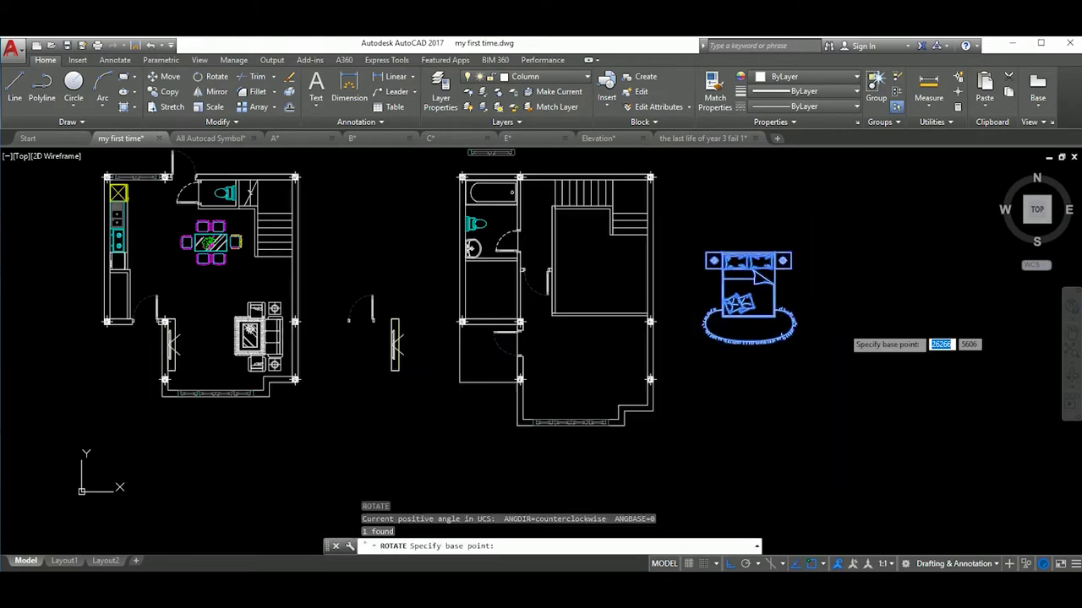
pyautogui.press('Escape')
pyautogui.press('m')
pyautogui.press('Return')
pyautogui.click(888, 326)
pyautogui.scroll(3, 852, 313)
pyautogui.scroll(2, 823, 309)
pyautogui.click(742, 308)
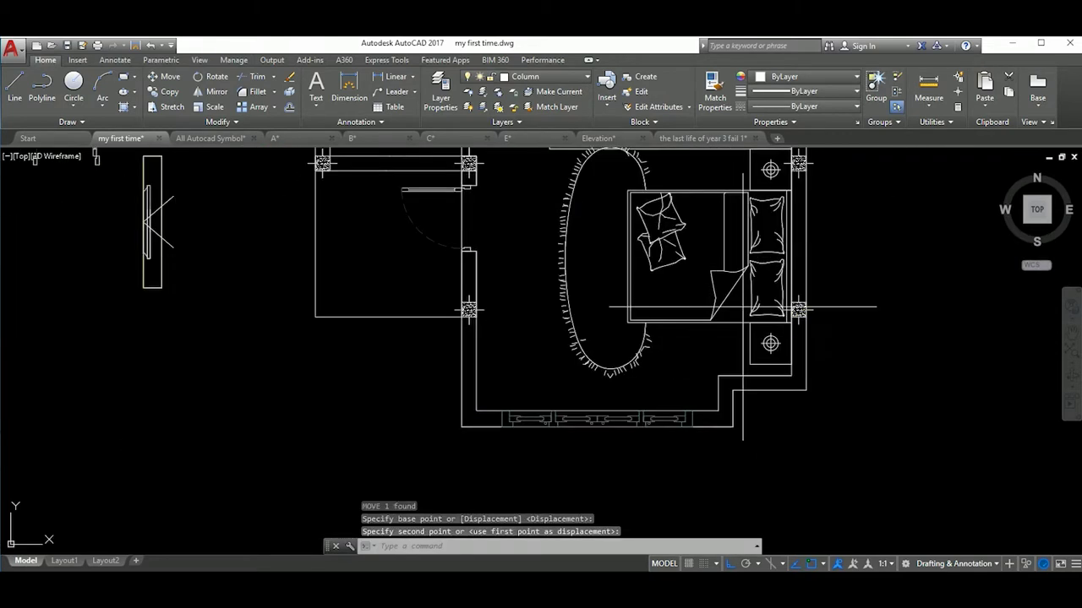
# Step: Scale the bed by reference to a length of 1600
pyautogui.write('l')
pyautogui.press('Return')
pyautogui.click(706, 321)
pyautogui.scroll(2, 707, 321)
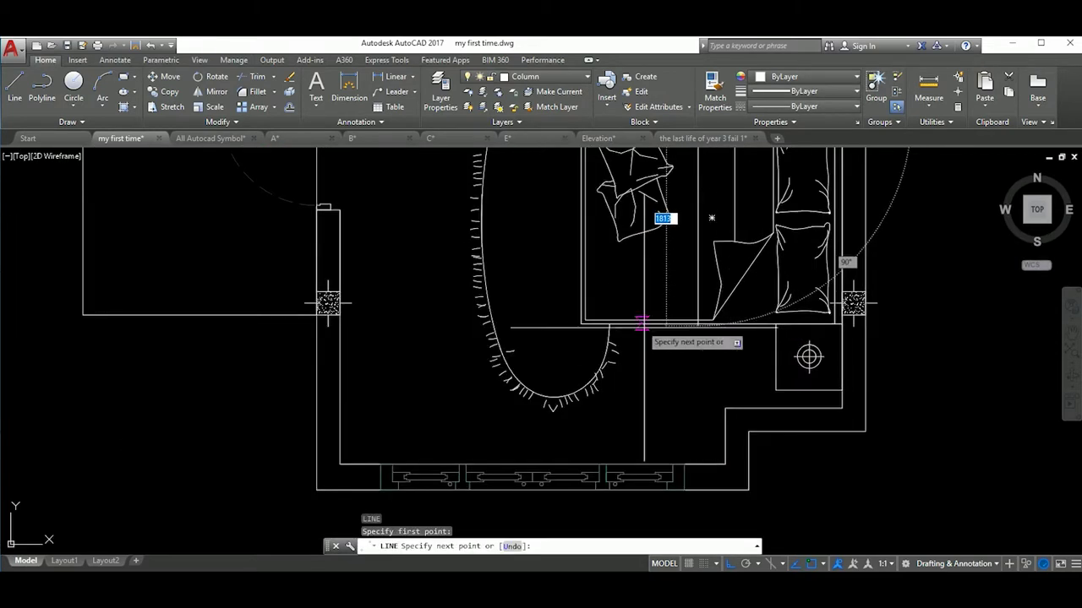
pyautogui.press('Escape')
pyautogui.scroll(-2, 644, 372)
pyautogui.press('Return')
pyautogui.click(688, 225)
pyautogui.write('r')
pyautogui.press('Return')
pyautogui.click(687, 225)
pyautogui.click(695, 294)
pyautogui.write('1')
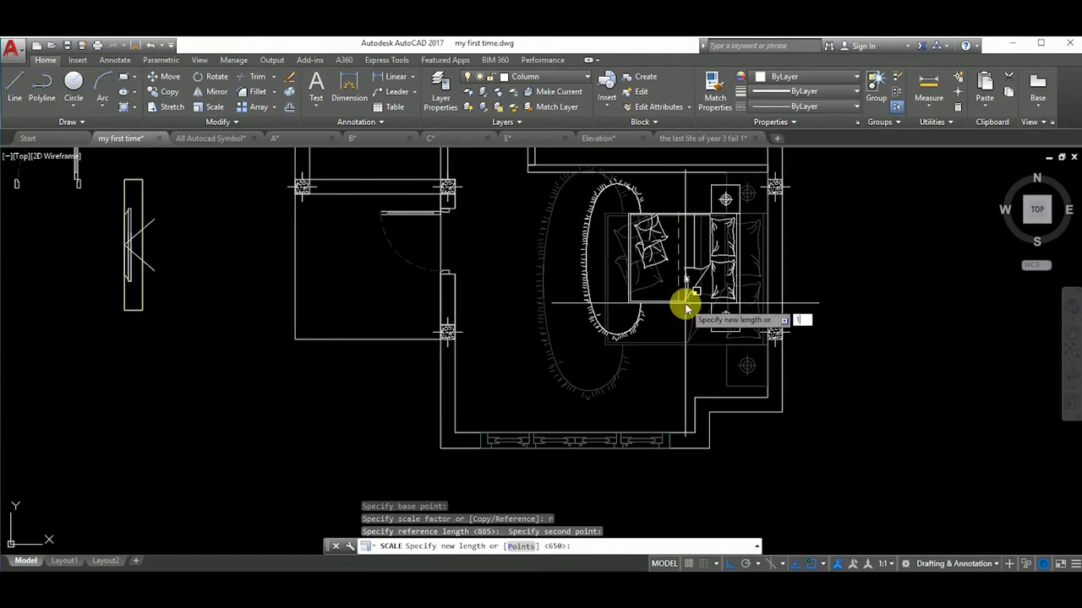
pyautogui.press('Return')
# Step: Move the resized bed into the room's upper-right corner
pyautogui.scroll(-3, 694, 294)
pyautogui.scroll(5, 676, 321)
pyautogui.click(702, 325)
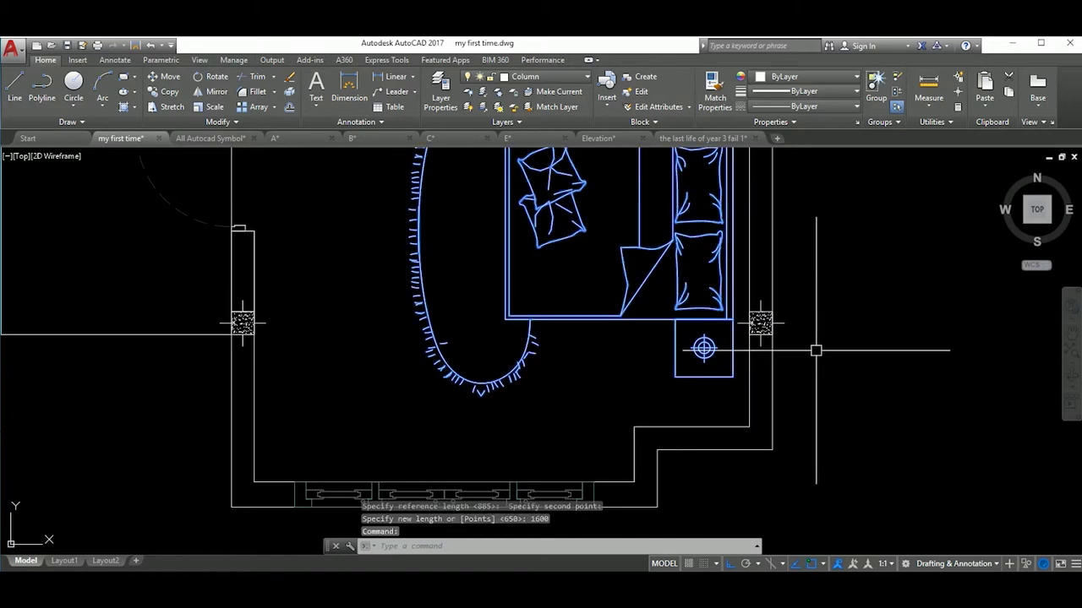
pyautogui.write('m')
pyautogui.press('Return')
pyautogui.click(716, 324)
pyautogui.scroll(-2, 744, 253)
pyautogui.click(737, 287)
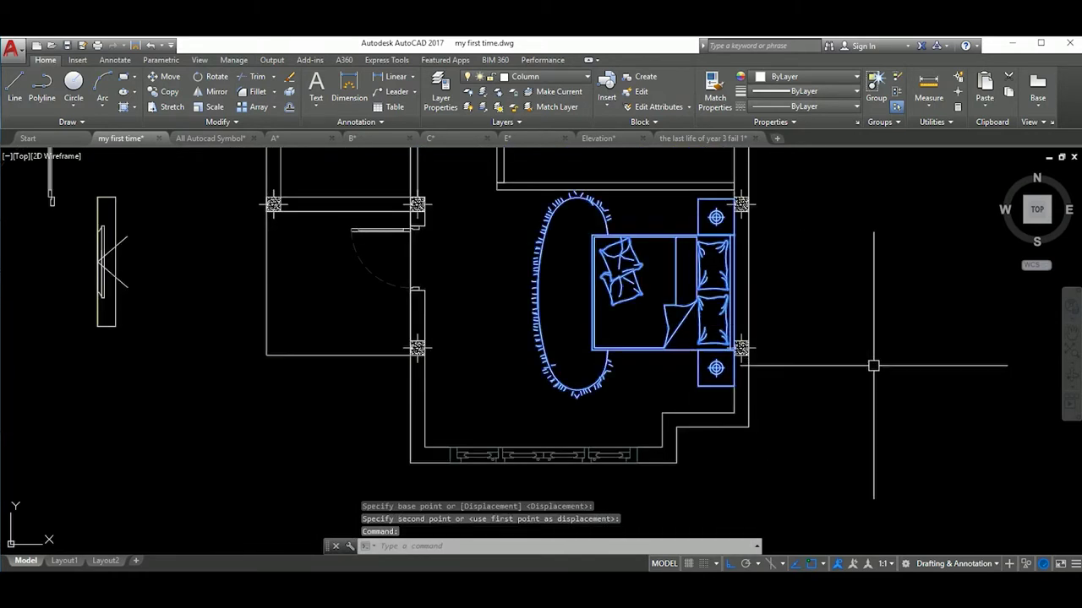
pyautogui.press('Return')
pyautogui.click(840, 381)
pyautogui.scroll(-4, 839, 378)
pyautogui.scroll(-2, 849, 388)
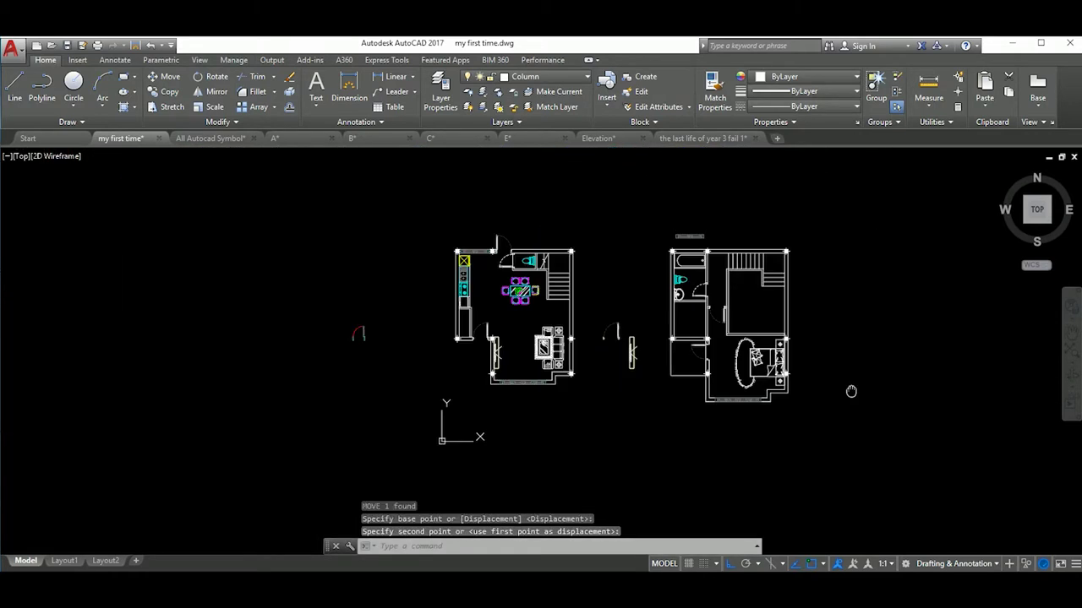
pyautogui.scroll(5, 851, 392)
pyautogui.scroll(-2, 760, 381)
pyautogui.scroll(-3, 688, 374)
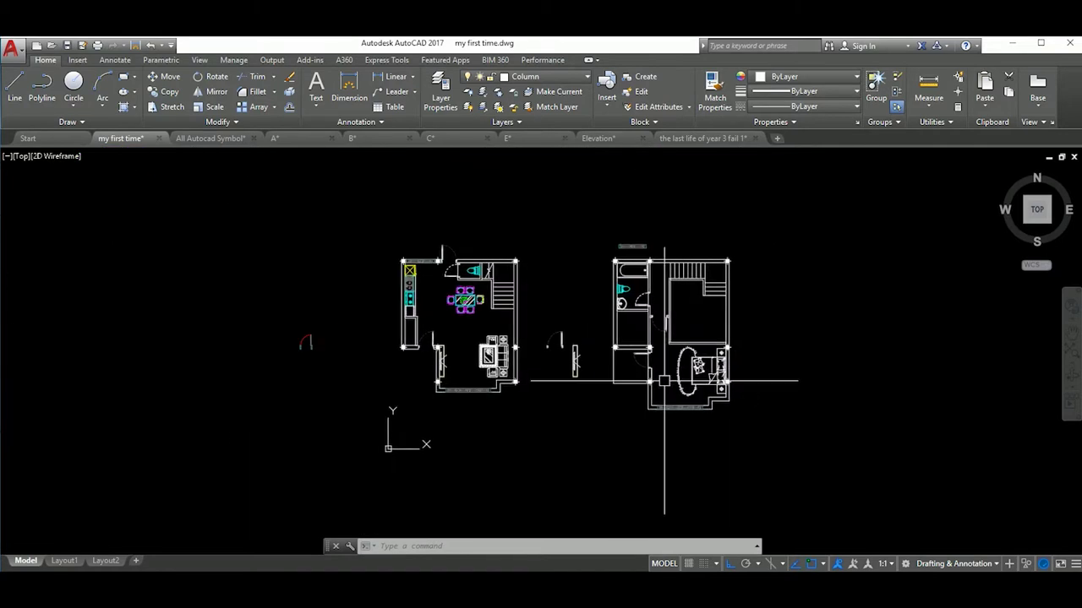
pyautogui.scroll(4, 655, 372)
# Step: Erase the rug from the bed block in the Block Editor and close it
pyautogui.doubleClick(654, 371)
pyautogui.moveTo(603, 355)
pyautogui.mouseDown()
pyautogui.moveTo(635, 400)
pyautogui.moveTo(580, 369)
pyautogui.mouseUp()
pyautogui.scroll(3, 572, 367)
pyautogui.press('Delete')
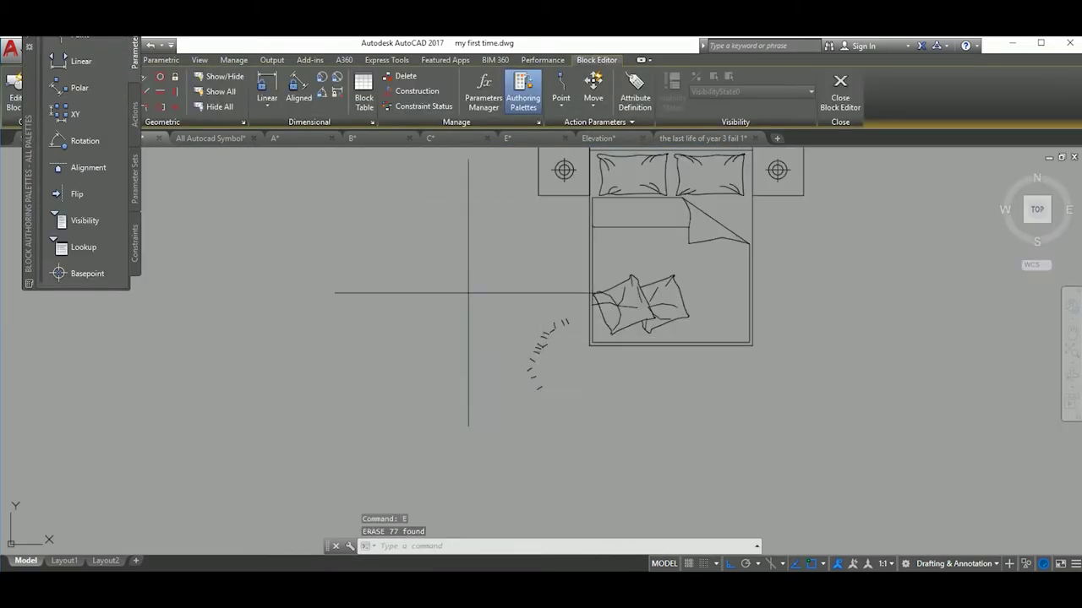
pyautogui.scroll(-5, 569, 402)
pyautogui.click(840, 89)
pyautogui.click(596, 227)
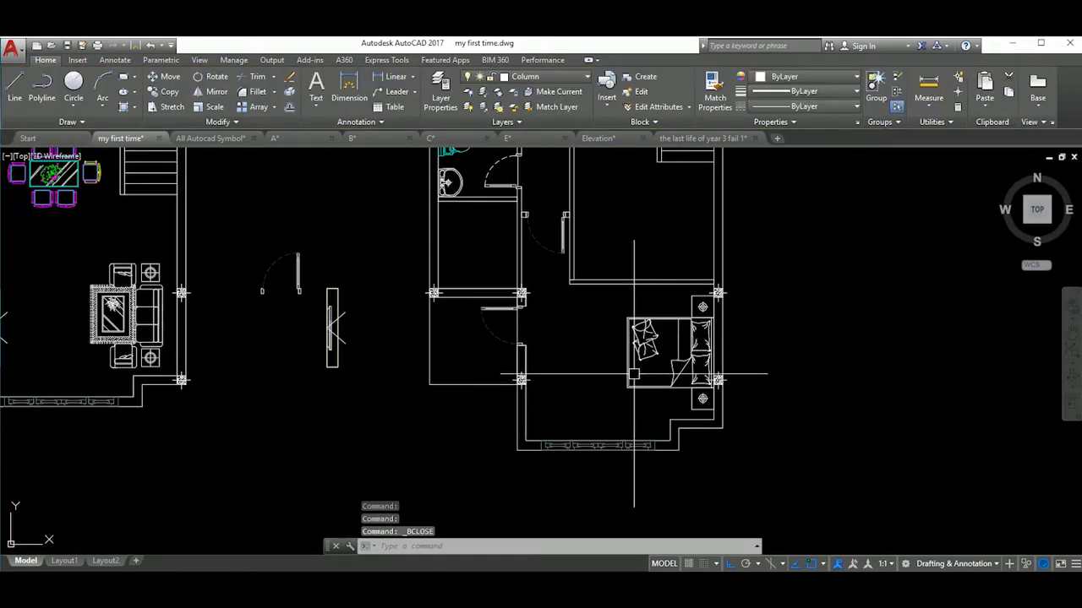
pyautogui.scroll(3, 617, 350)
pyautogui.click(583, 355)
pyautogui.write('co')
pyautogui.press('Return')
pyautogui.click(648, 436)
pyautogui.scroll(2, 642, 253)
pyautogui.click(657, 295)
pyautogui.scroll(-3, 676, 329)
pyautogui.press('Escape')
pyautogui.write('m')
pyautogui.press('Return')
pyautogui.click(771, 303)
pyautogui.scroll(3, 770, 326)
pyautogui.click(816, 353)
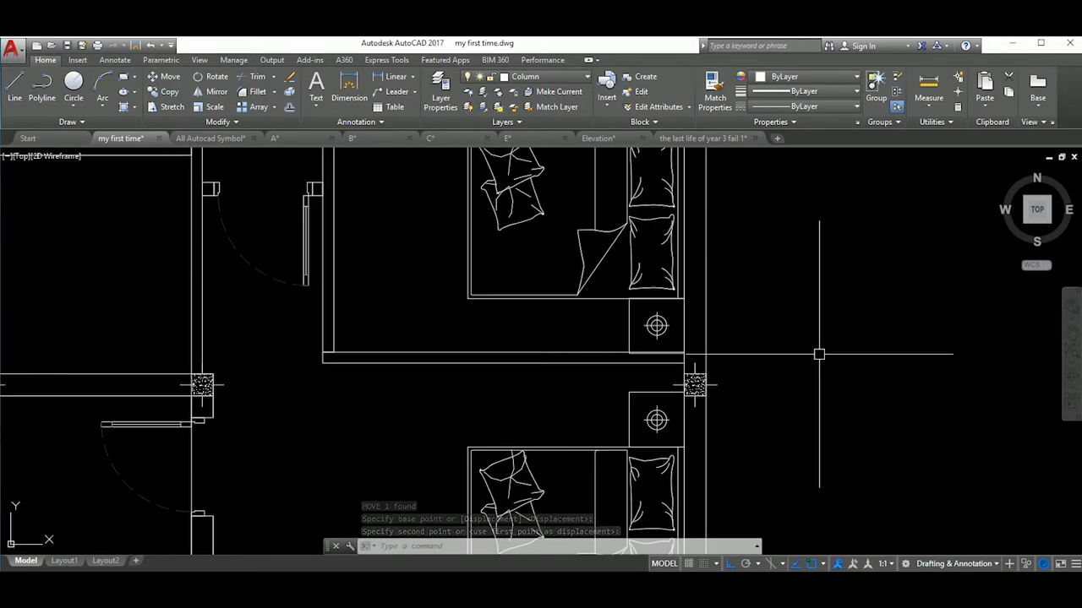
pyautogui.scroll(-3, 816, 352)
pyautogui.scroll(3, 750, 279)
pyautogui.write('m')
pyautogui.press('Return')
pyautogui.scroll(3, 750, 280)
pyautogui.click(799, 319)
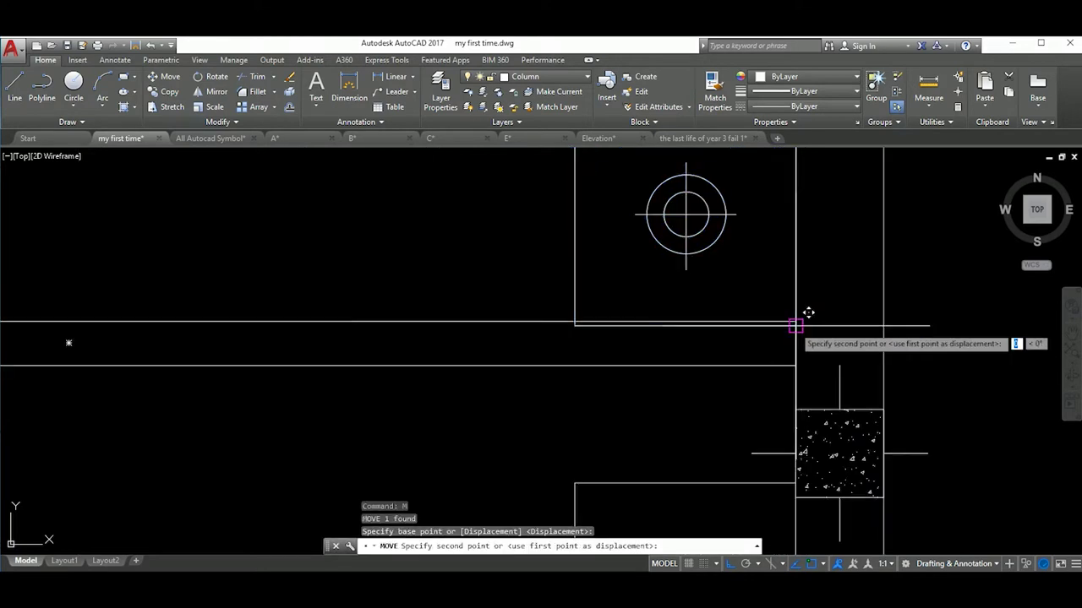
pyautogui.scroll(-3, 809, 313)
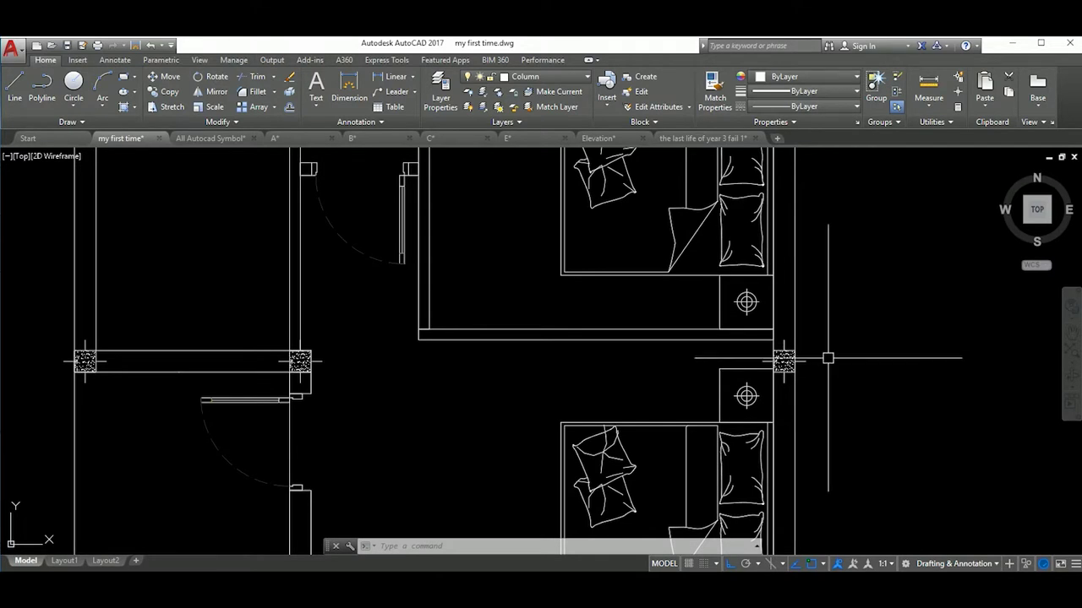
pyautogui.scroll(-4, 827, 358)
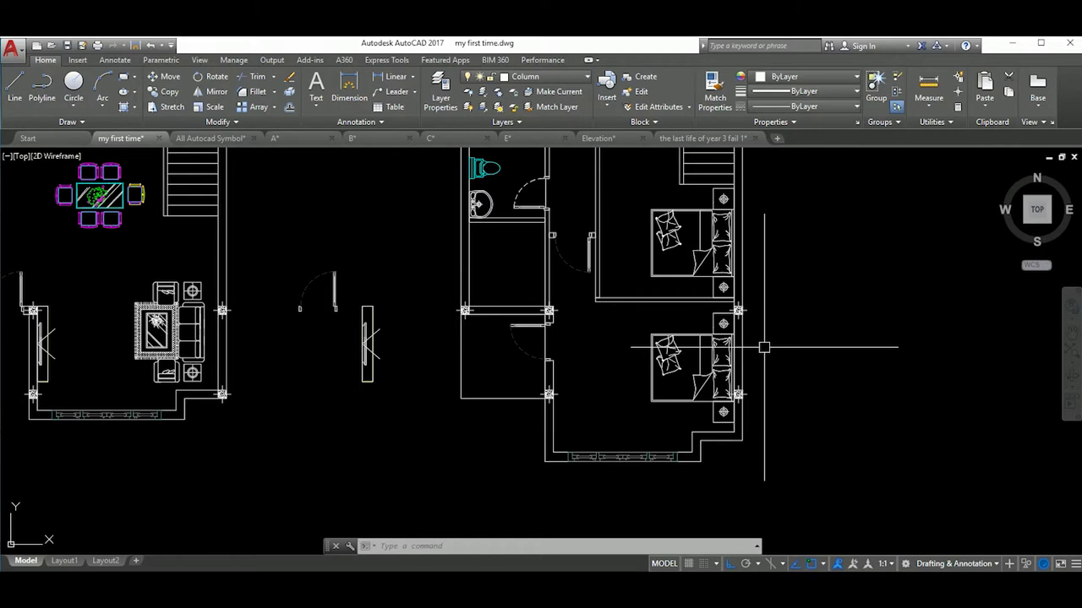
pyautogui.scroll(-3, 764, 347)
pyautogui.scroll(2, 817, 364)
pyautogui.scroll(1, 817, 364)
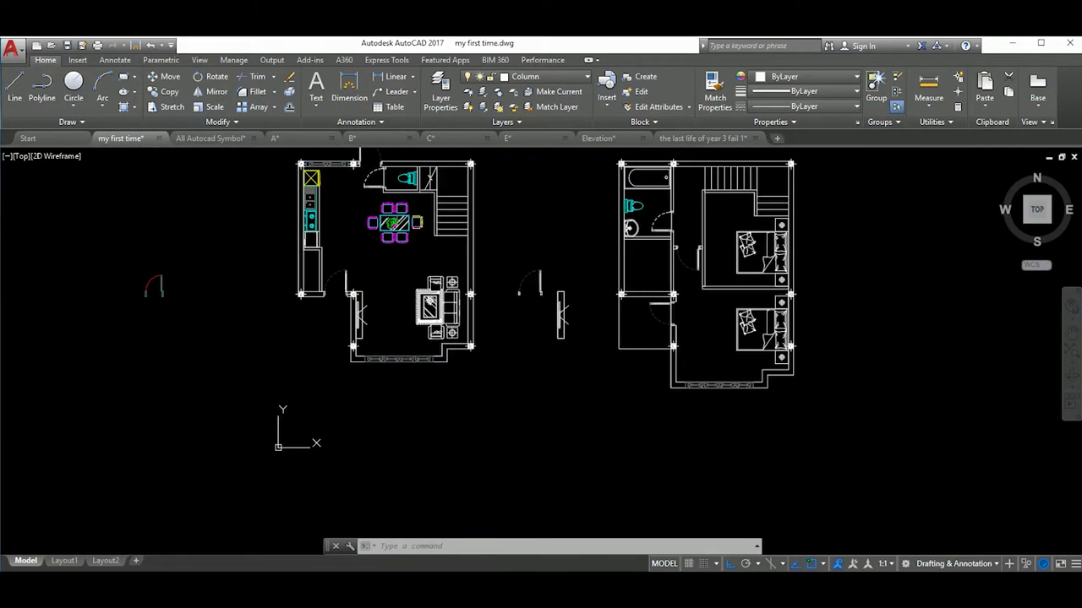
pyautogui.scroll(2, 817, 364)
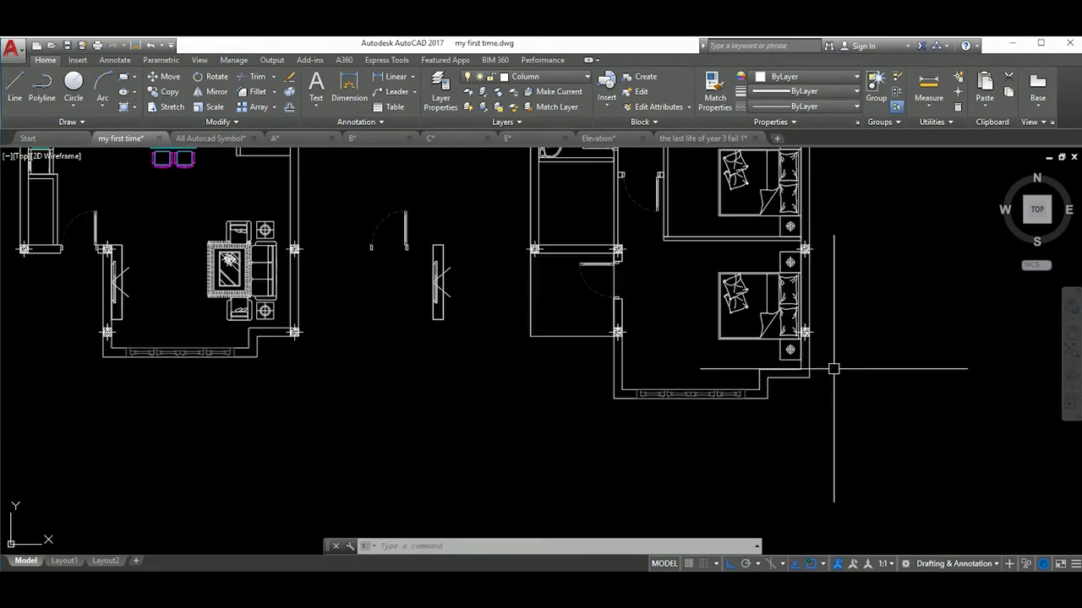
pyautogui.scroll(-2, 840, 338)
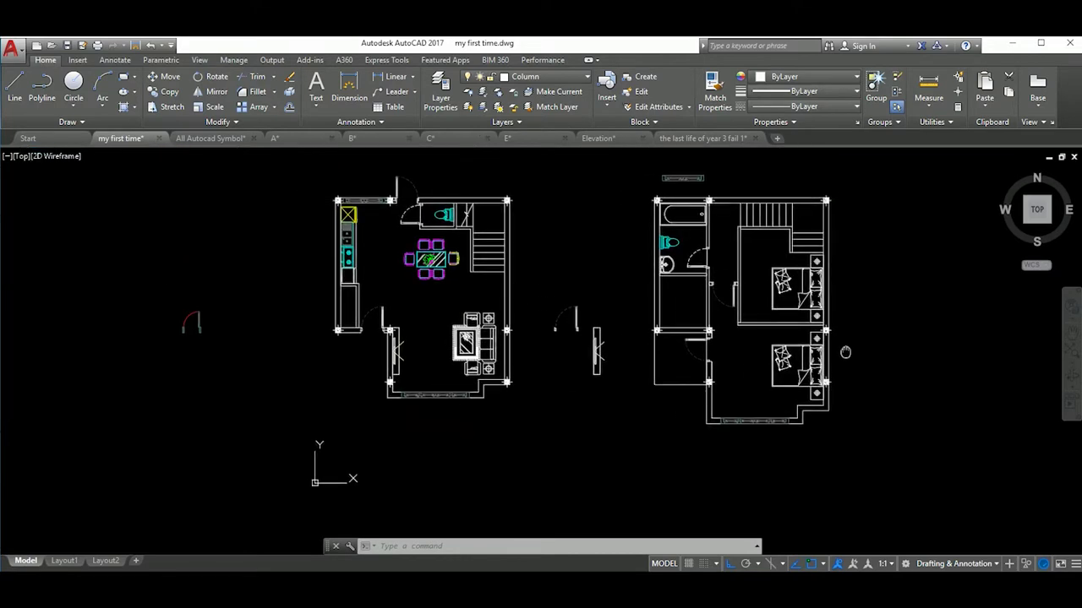
pyautogui.scroll(-2, 837, 325)
pyautogui.scroll(4, 796, 314)
pyautogui.scroll(-4, 785, 333)
pyautogui.moveTo(785, 333)
pyautogui.mouseDown(button='middle')
pyautogui.moveTo(756, 332)
pyautogui.moveTo(718, 357)
pyautogui.mouseUp(button='middle')
pyautogui.scroll(4, 808, 335)
pyautogui.scroll(-3, 807, 335)
pyautogui.scroll(-2, 766, 348)
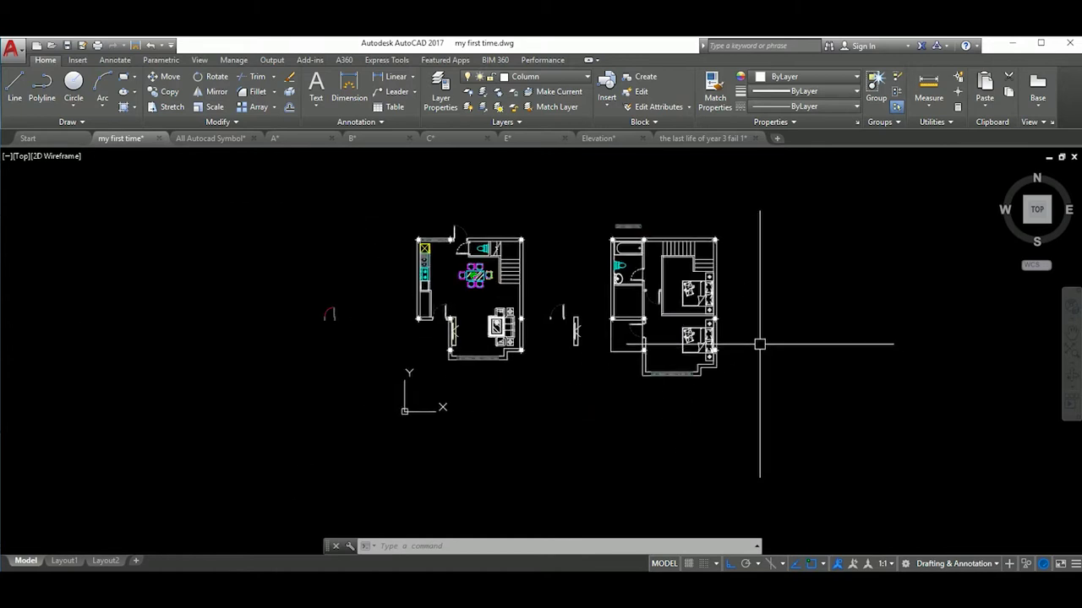
pyautogui.scroll(4, 665, 253)
pyautogui.scroll(-4, 583, 342)
pyautogui.scroll(2, 580, 342)
pyautogui.moveTo(580, 343); pyautogui.dragTo(652, 348, button='middle')
pyautogui.scroll(2, 772, 374)
pyautogui.scroll(-2, 797, 386)
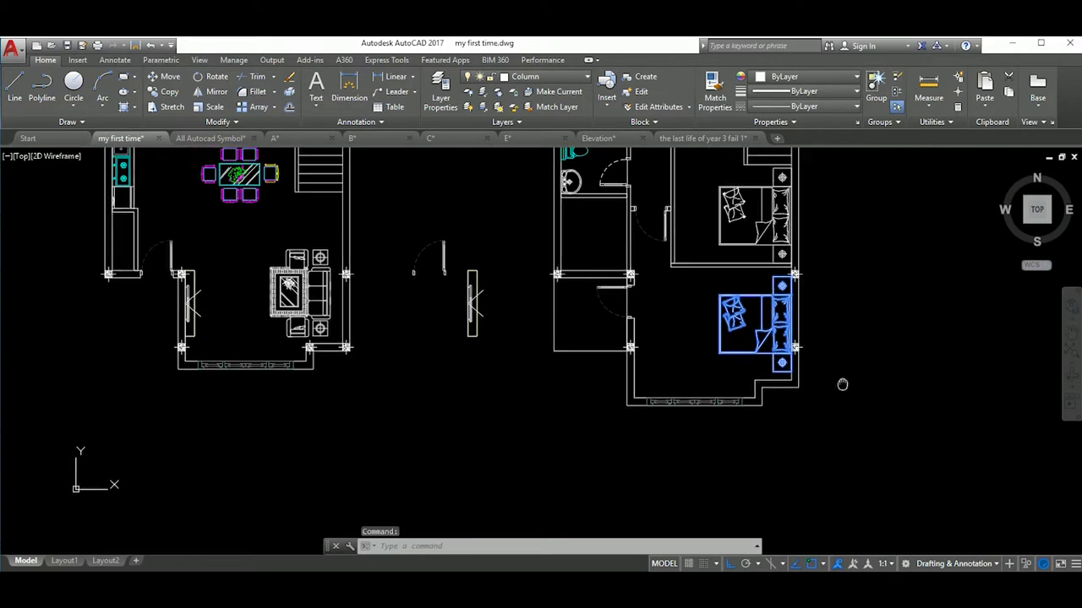
# Step: Clear the bed selection, then start and cancel a construction line (XL)
pyautogui.scroll(-2, 842, 383)
pyautogui.scroll(4, 772, 367)
pyautogui.press('Escape')
pyautogui.write('xl')
pyautogui.press('Return')
pyautogui.press('Return')
pyautogui.scroll(3, 731, 431)
pyautogui.scroll(-3, 734, 422)
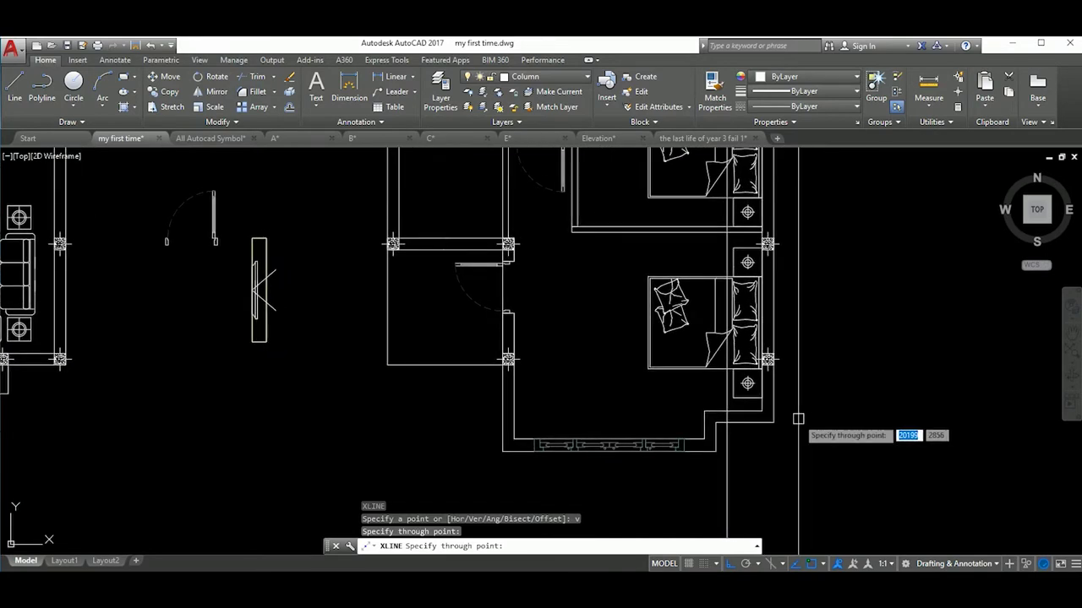
pyautogui.press('Escape')
# Step: Start moving the lower bedroom's bed and bring the bedroom wall into view
pyautogui.click(749, 368)
pyautogui.write('m')
pyautogui.press('Return')
pyautogui.click(767, 372)
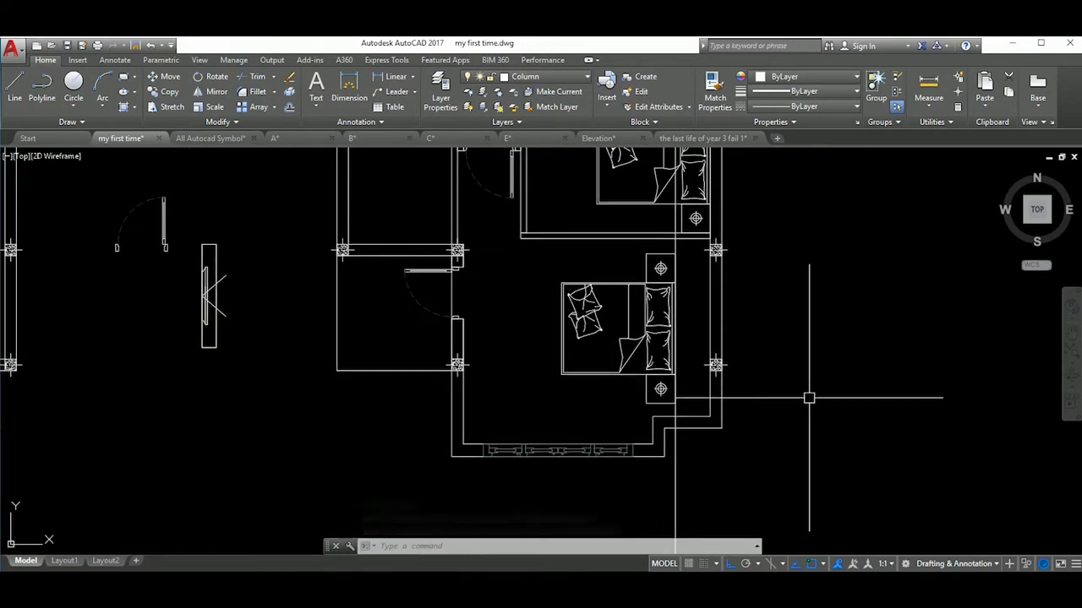
pyautogui.scroll(-4, 763, 386)
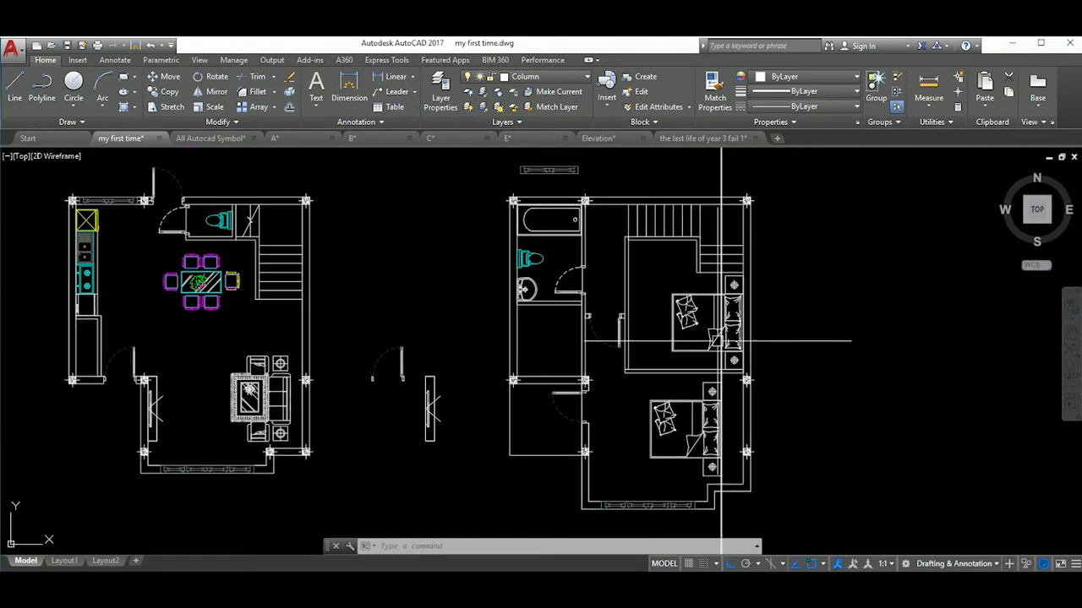
pyautogui.moveTo(842, 384); pyautogui.dragTo(858, 374, button='middle')
pyautogui.scroll(4, 845, 372)
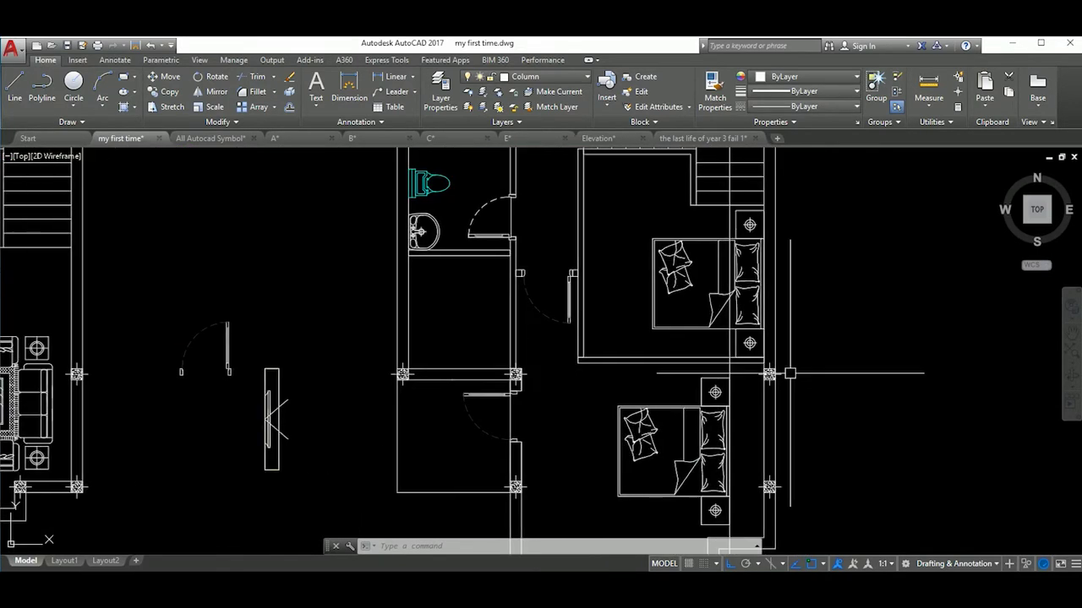
pyautogui.scroll(-2, 795, 368)
pyautogui.scroll(3, 802, 374)
pyautogui.scroll(-1, 760, 363)
pyautogui.moveTo(667, 356); pyautogui.dragTo(749, 356, button='middle')
# Step: Move the wall between the two bedrooms to its new position
pyautogui.click(749, 332)
pyautogui.scroll(3, 929, 367)
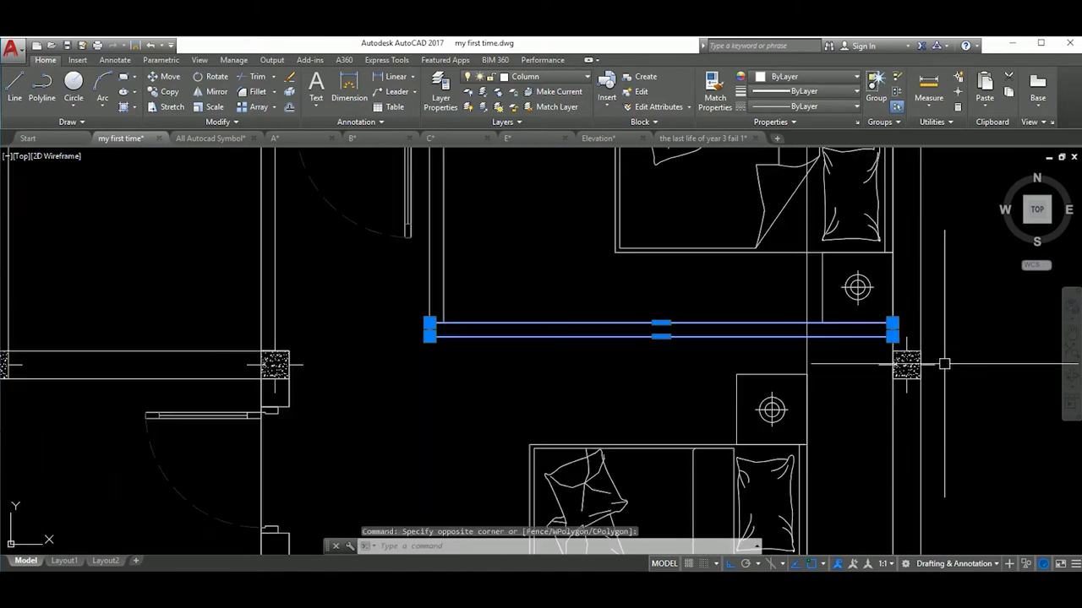
pyautogui.write('m')
pyautogui.press('Return')
pyautogui.click(887, 316)
pyautogui.scroll(-5, 911, 347)
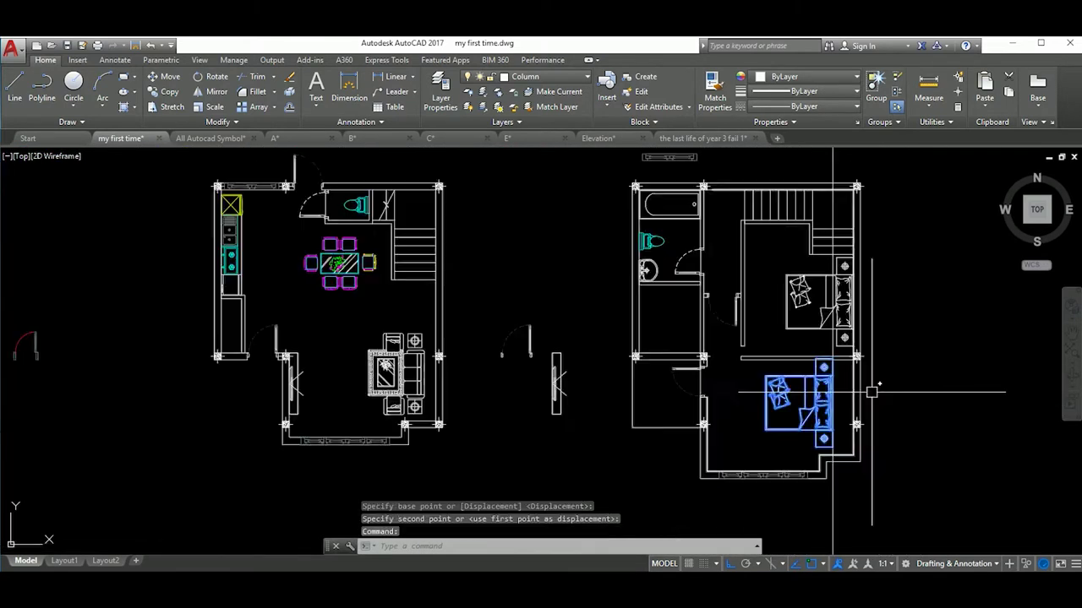
pyautogui.scroll(4, 868, 290)
pyautogui.click(877, 346)
pyautogui.scroll(4, 664, 295)
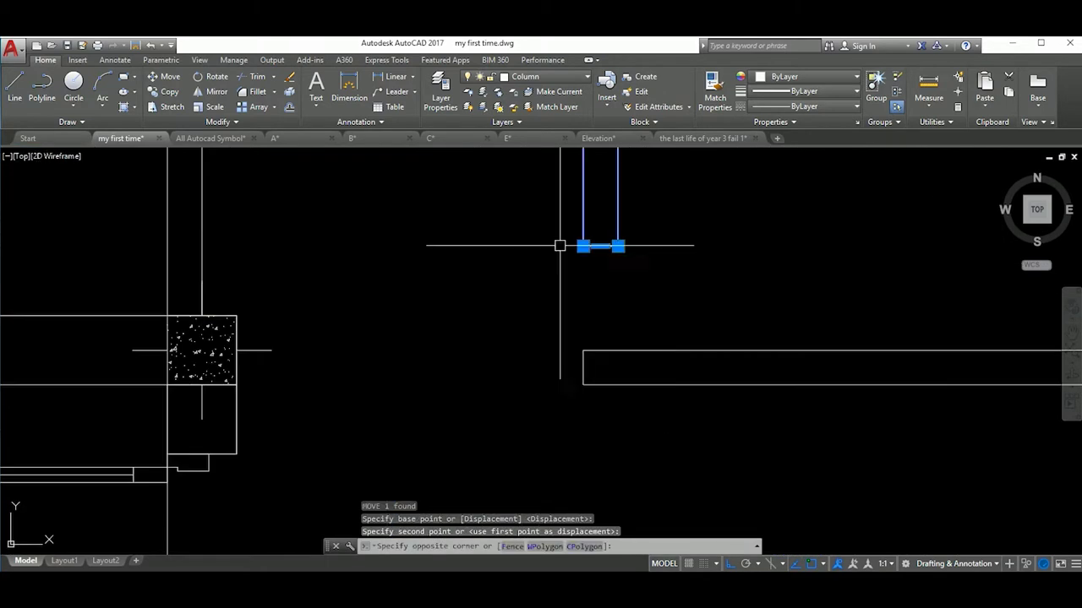
# Step: Grab the short wall end for stretching, then cancel the stretch
pyautogui.click(591, 279)
pyautogui.click(583, 244)
pyautogui.scroll(-4, 608, 338)
pyautogui.scroll(-2, 781, 344)
pyautogui.press('Escape')
# Step: Move the long vertical line beside the bedroom to its new position
pyautogui.click(763, 355)
pyautogui.scroll(4, 756, 279)
pyautogui.write('m')
pyautogui.press('Return')
pyautogui.click(786, 369)
pyautogui.click(892, 382)
pyautogui.scroll(2, 891, 381)
pyautogui.scroll(-6, 845, 388)
pyautogui.scroll(8, 929, 389)
# Step: Try moving a column, cancel, and shift the view up over the bedroom
pyautogui.write('m')
pyautogui.press('Return')
pyautogui.scroll(3, 938, 393)
pyautogui.click(905, 379)
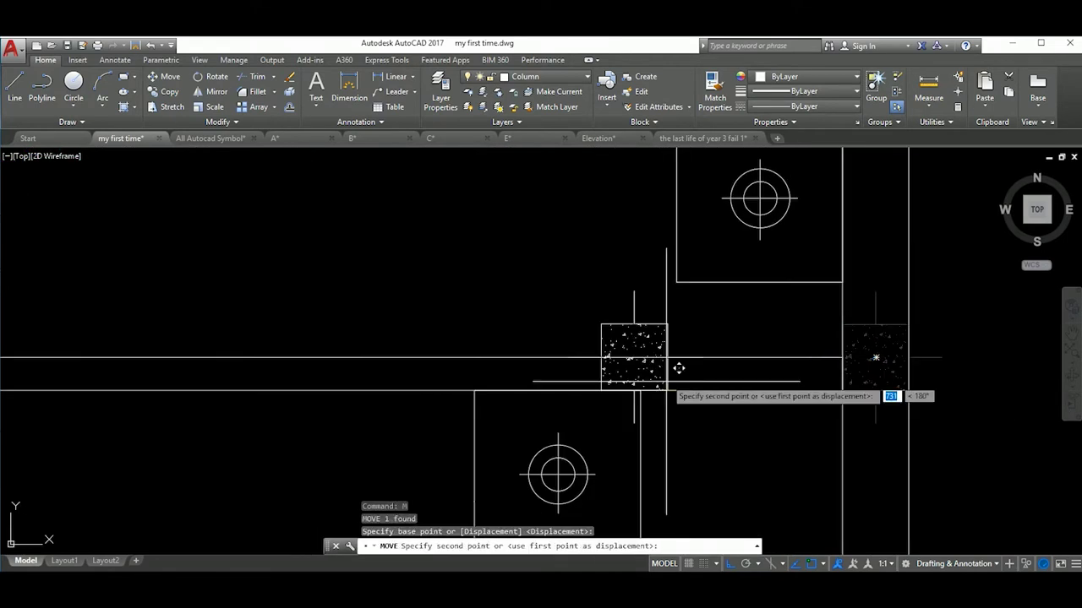
pyautogui.press('Escape')
pyautogui.scroll(-4, 845, 297)
pyautogui.moveTo(847, 298); pyautogui.dragTo(850, 241, button='middle')
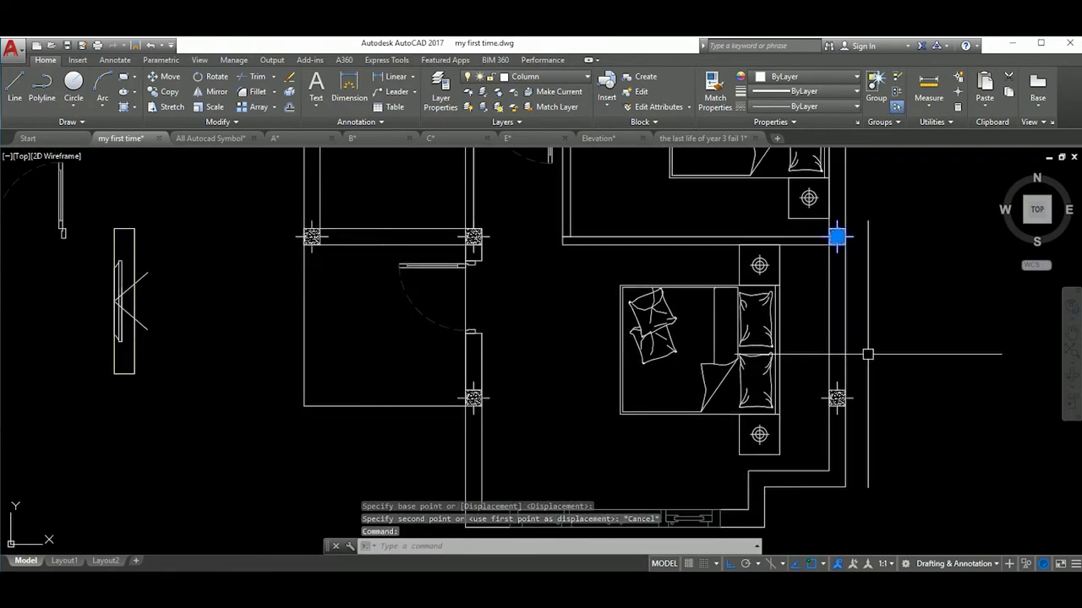
pyautogui.write('m')
pyautogui.press('Return')
pyautogui.scroll(-4, 878, 353)
pyautogui.scroll(4, 854, 191)
pyautogui.press('Escape')
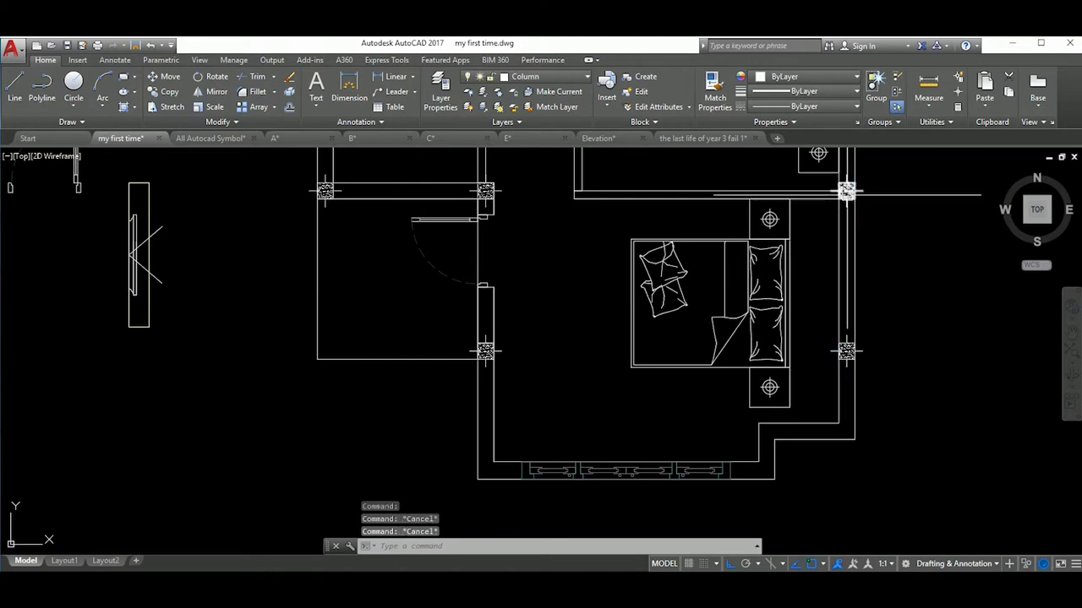
# Step: Move the two bedroom columns further left
pyautogui.press('Return')
pyautogui.scroll(3, 846, 351)
pyautogui.click(845, 254)
pyautogui.scroll(-4, 634, 287)
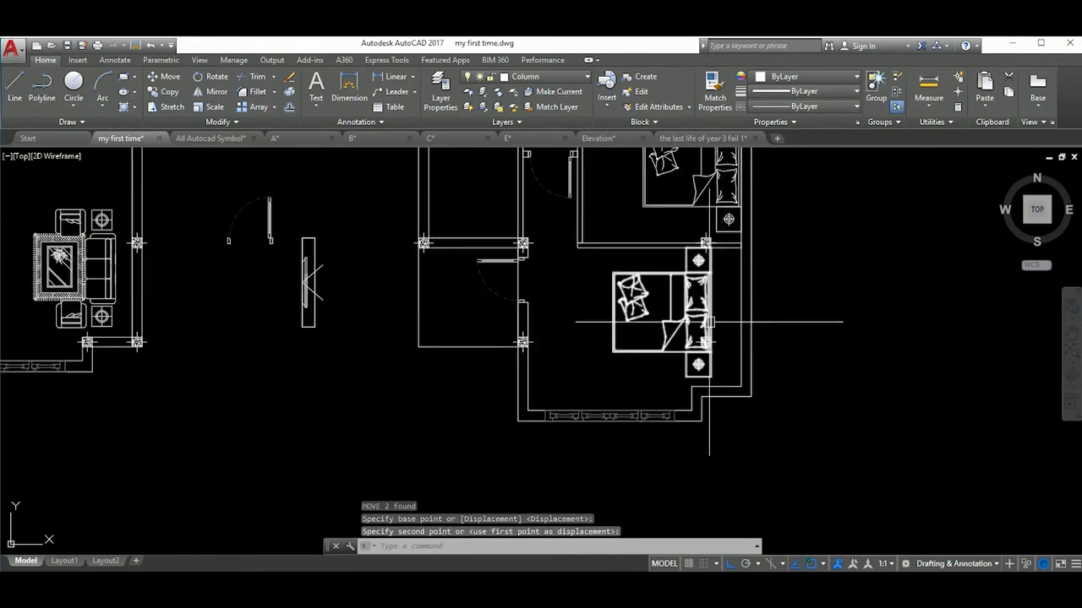
pyautogui.scroll(3, 727, 296)
pyautogui.click(732, 289)
# Step: Move the bed further left in the lower bedroom
pyautogui.click(748, 350)
pyautogui.press('Return')
pyautogui.scroll(3, 711, 196)
pyautogui.click(671, 232)
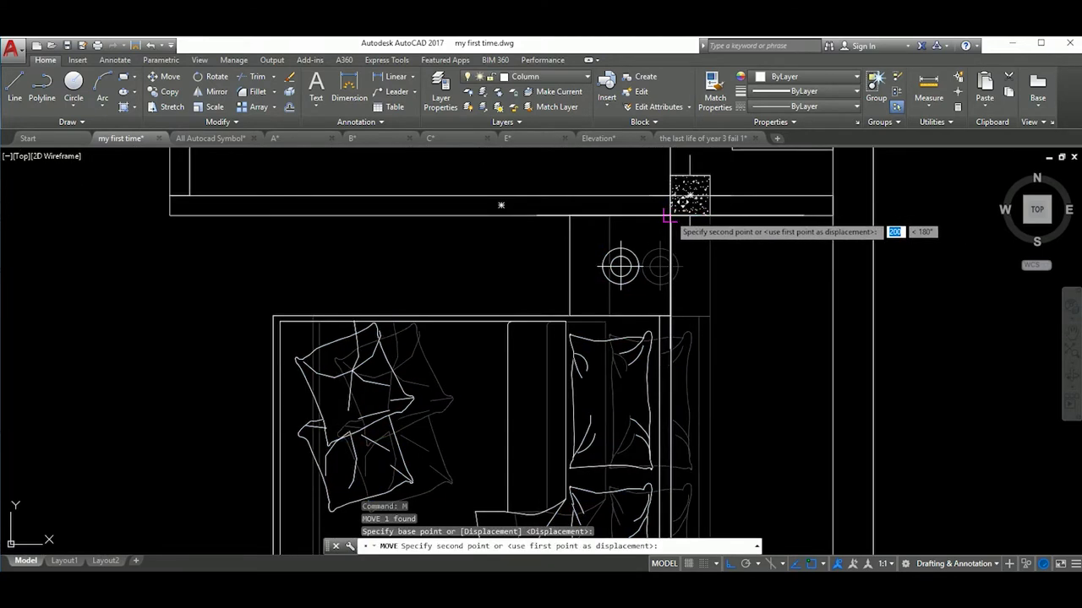
pyautogui.scroll(-3, 821, 343)
pyautogui.click(820, 343)
pyautogui.click(820, 343)
pyautogui.scroll(-2, 794, 333)
pyautogui.press('Escape')
# Step: Draw a thin rectangular strip beside the bed
pyautogui.write('rec')
pyautogui.press('Return')
pyautogui.scroll(3, 777, 334)
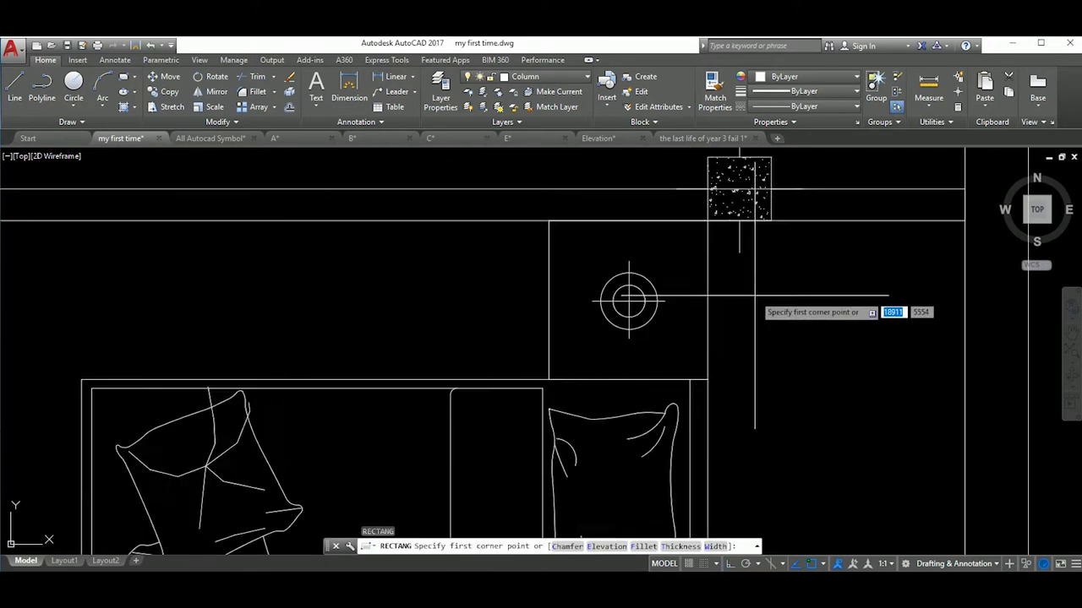
pyautogui.click(744, 260)
pyautogui.scroll(3, 752, 355)
pyautogui.click(754, 356)
# Step: Start copying the thin rectangle, then cancel the copy and a grip stretch
pyautogui.write('co')
pyautogui.press('Return')
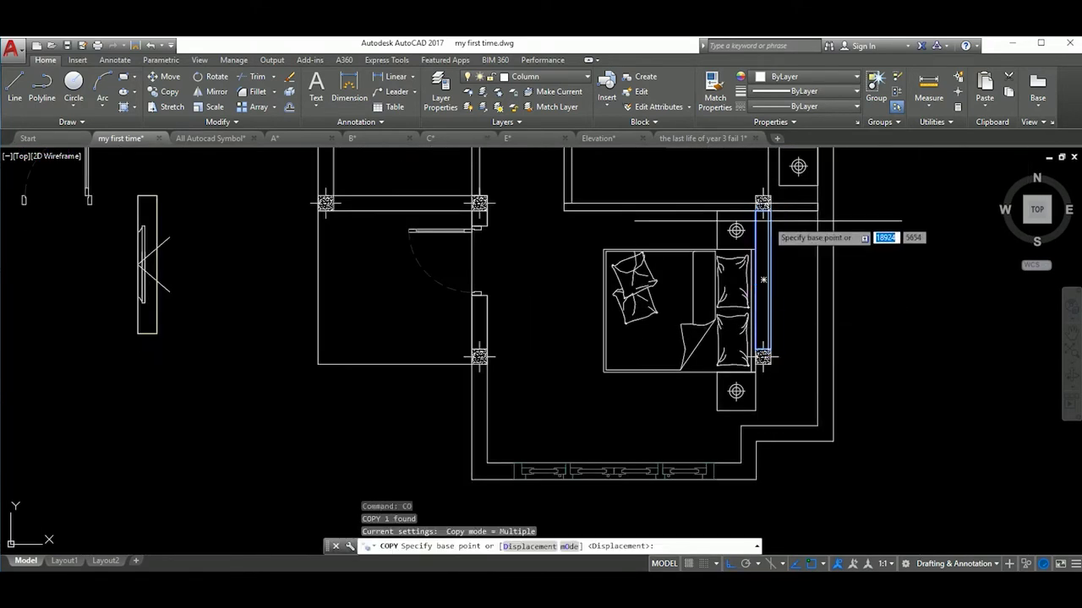
pyautogui.click(763, 249)
pyautogui.scroll(3, 763, 253)
pyautogui.press('Escape')
pyautogui.click(787, 404)
pyautogui.press('Escape')
pyautogui.scroll(-3, 761, 355)
pyautogui.scroll(3, 761, 363)
pyautogui.scroll(-2, 769, 372)
# Step: Draw a line and trim the first wall lines beside the bed
pyautogui.write('l')
pyautogui.press('Return')
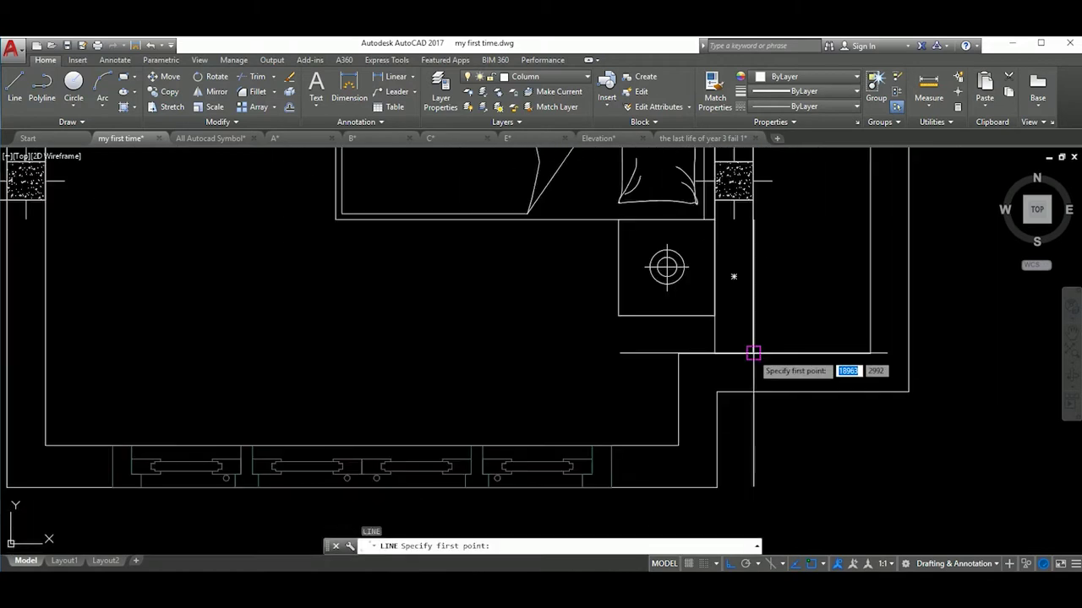
pyautogui.press('Return')
pyautogui.write('tr')
pyautogui.press('Return')
pyautogui.click(806, 420)
pyautogui.scroll(-2, 811, 370)
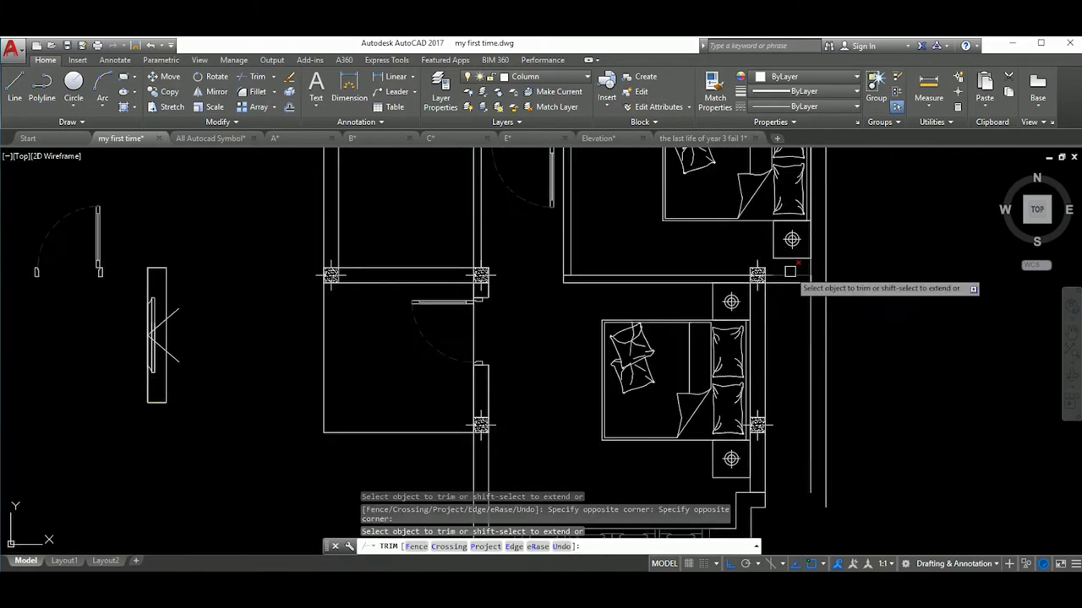
pyautogui.press('Escape')
# Step: Draw another line and trim the wall ends around the bed with a crossing window
pyautogui.write('l')
pyautogui.press('Return')
pyautogui.scroll(-2, 761, 338)
pyautogui.write('tr')
pyautogui.press('Return')
pyautogui.click(854, 354)
pyautogui.click(802, 323)
pyautogui.scroll(-3, 841, 357)
pyautogui.press('Escape')
pyautogui.scroll(2, 828, 338)
pyautogui.scroll(-1, 821, 321)
pyautogui.scroll(-1, 738, 312)
pyautogui.scroll(5, 778, 298)
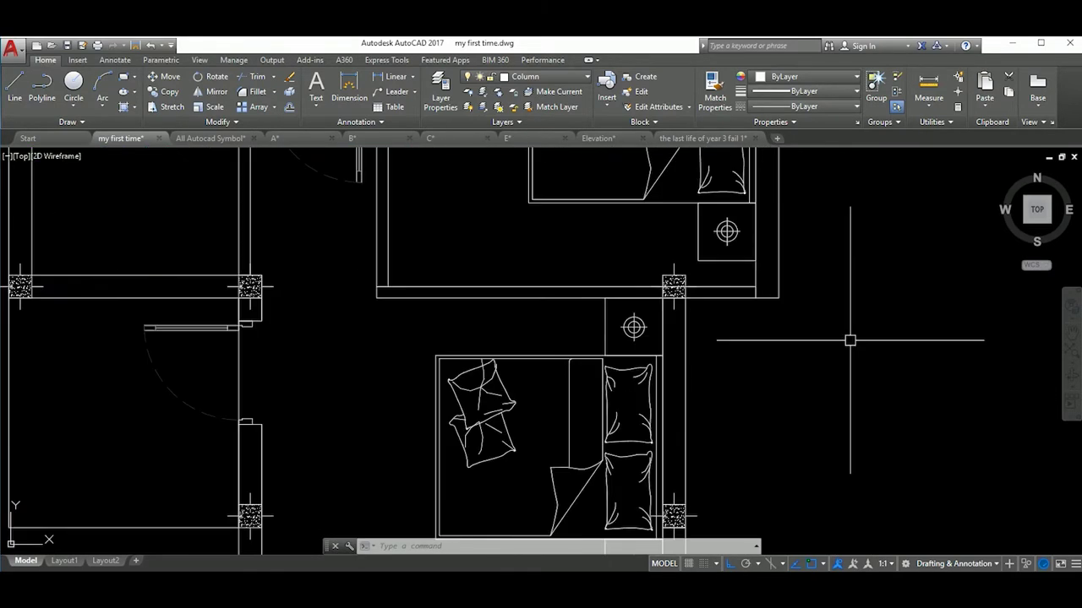
pyautogui.scroll(-2, 850, 341)
pyautogui.scroll(-2, 828, 337)
pyautogui.scroll(3, 794, 333)
pyautogui.scroll(-1, 781, 330)
pyautogui.moveTo(781, 329); pyautogui.dragTo(774, 334, button='middle')
pyautogui.scroll(-2, 774, 334)
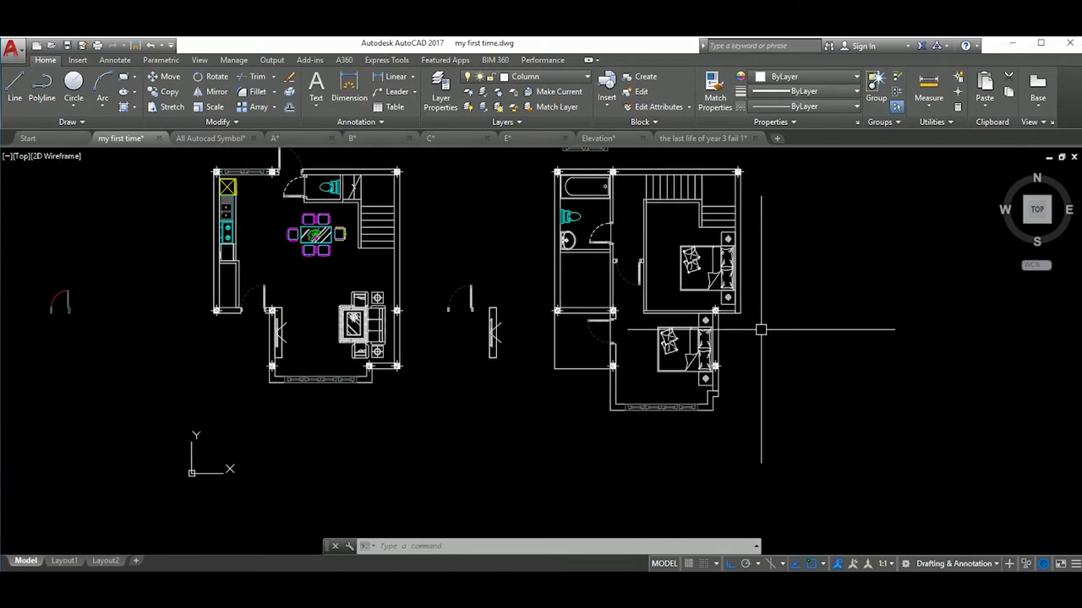
pyautogui.moveTo(765, 327); pyautogui.dragTo(785, 304, button='middle')
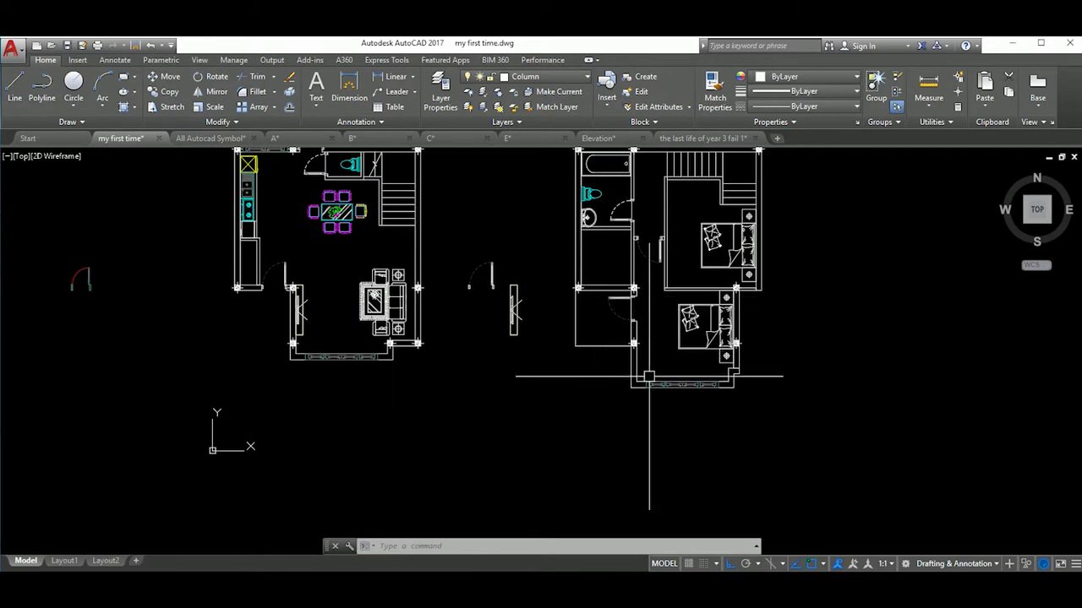
# Step: Move the upper bedroom's bed to a new spot
pyautogui.scroll(1, 819, 398)
pyautogui.scroll(2, 744, 404)
pyautogui.scroll(1, 752, 422)
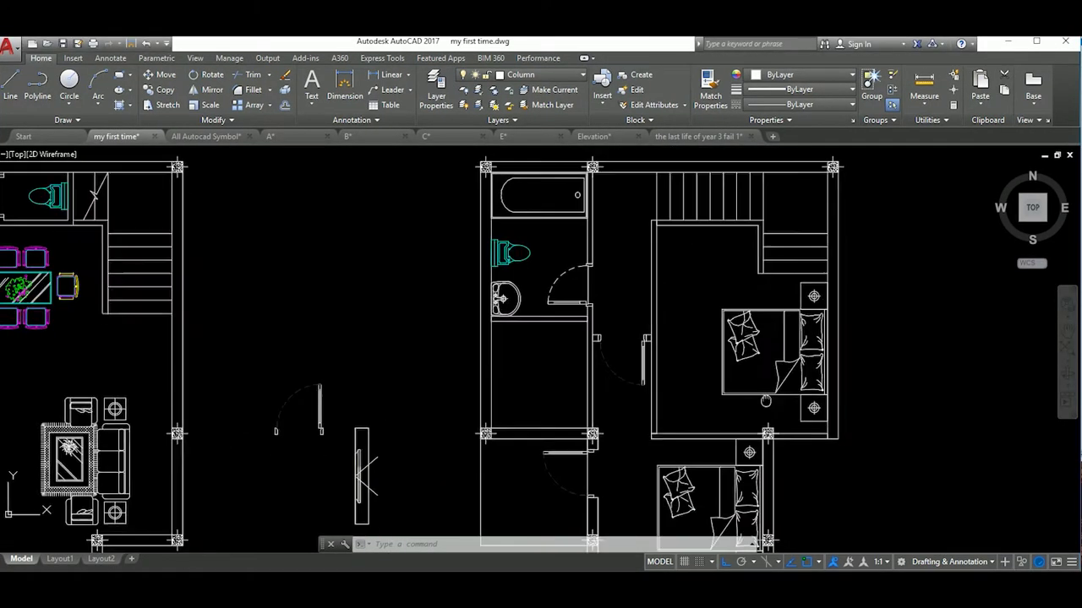
pyautogui.scroll(1, 752, 423)
pyautogui.scroll(-1, 676, 423)
pyautogui.scroll(1, 676, 406)
pyautogui.scroll(-2, 688, 380)
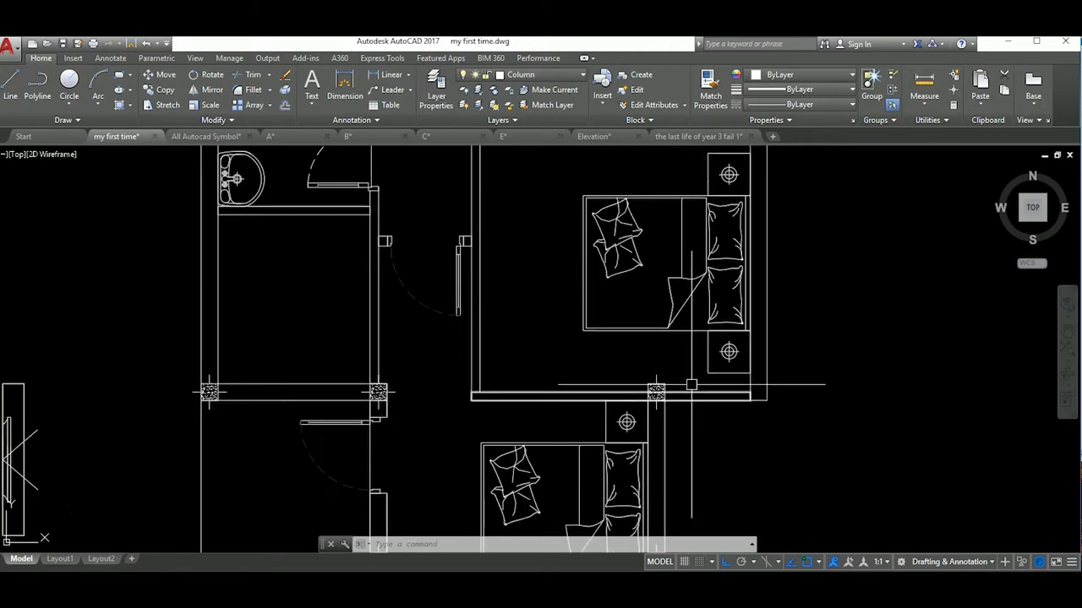
pyautogui.scroll(-1, 697, 361)
pyautogui.click(697, 361)
pyautogui.write('m')
pyautogui.press('Return')
pyautogui.scroll(3, 785, 371)
pyautogui.click(761, 339)
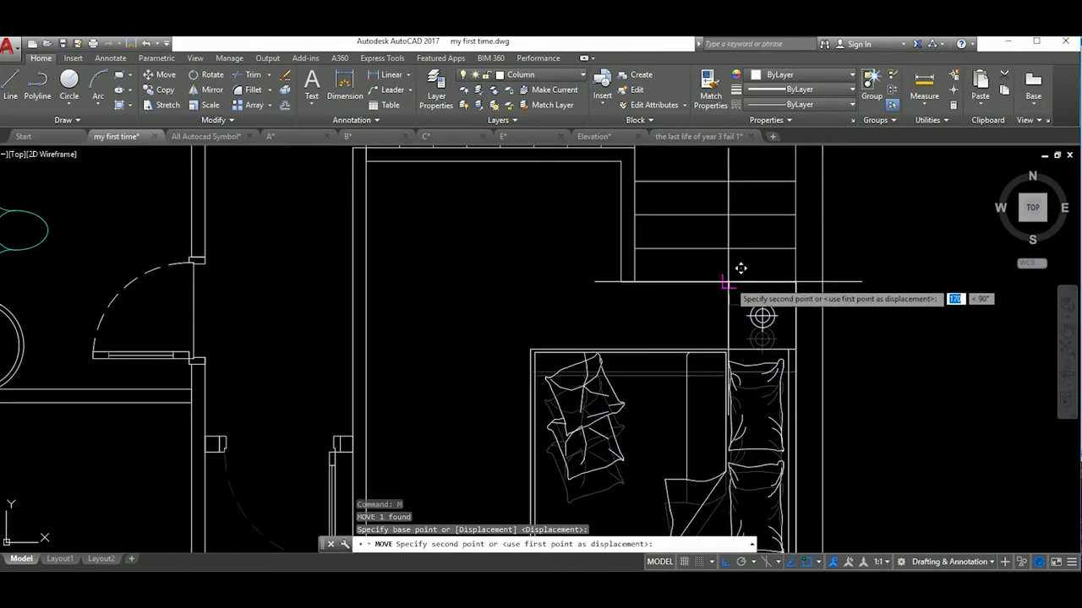
pyautogui.scroll(-3, 740, 269)
pyautogui.scroll(2, 712, 328)
pyautogui.click(711, 328)
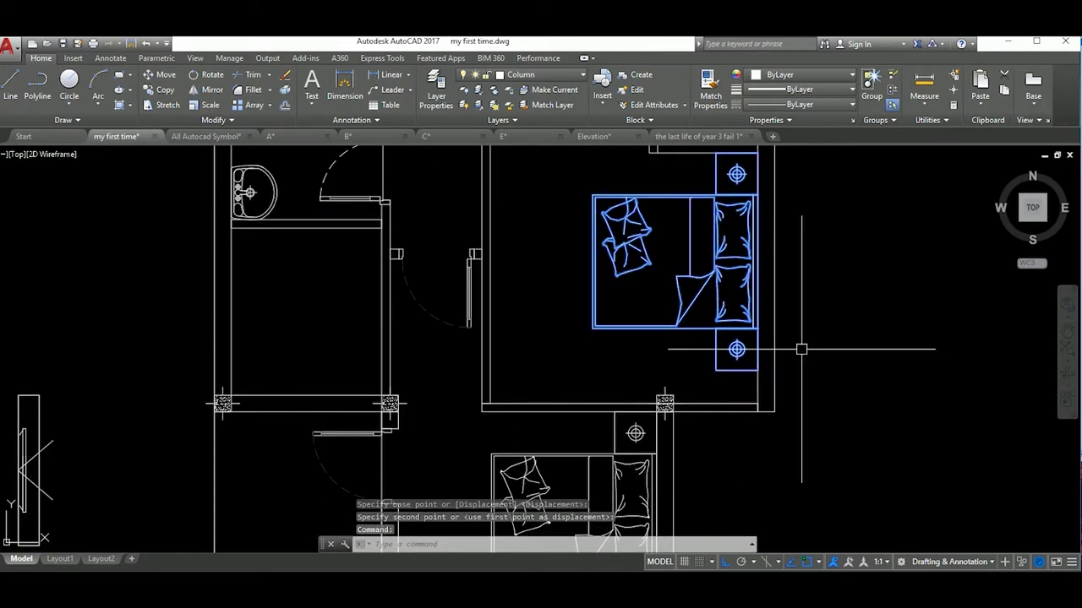
# Step: Scale the bed by reference so its length becomes 1400
pyautogui.write('sc')
pyautogui.press('Return')
pyautogui.click(665, 194)
pyautogui.write('r')
pyautogui.press('Return')
pyautogui.click(665, 196)
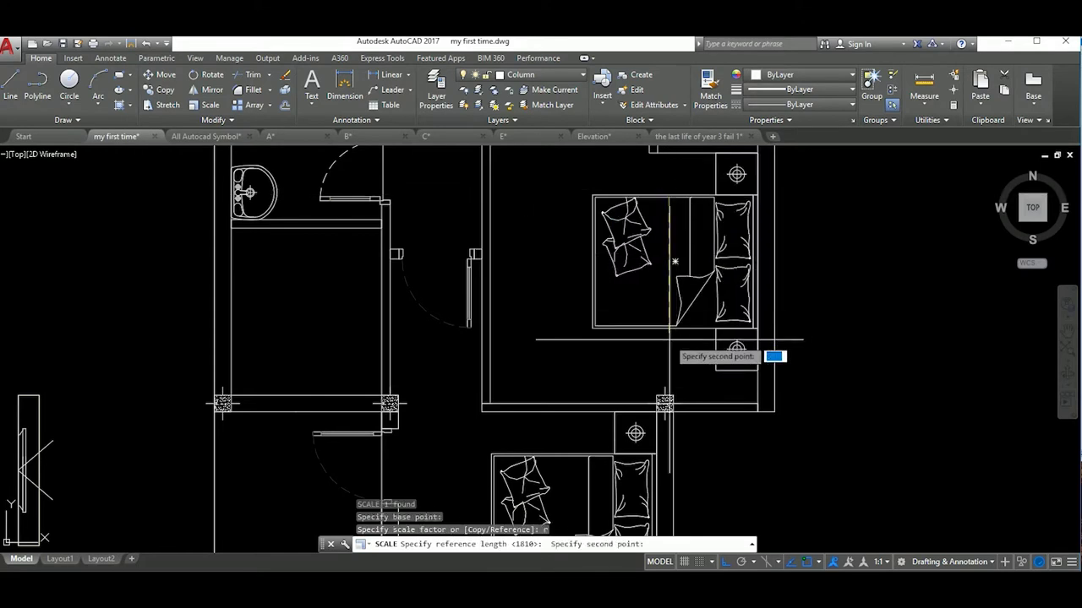
pyautogui.click(665, 327)
pyautogui.press('Return')
# Step: Move the resized bed into its final spot, then cancel a started line
pyautogui.click(724, 357)
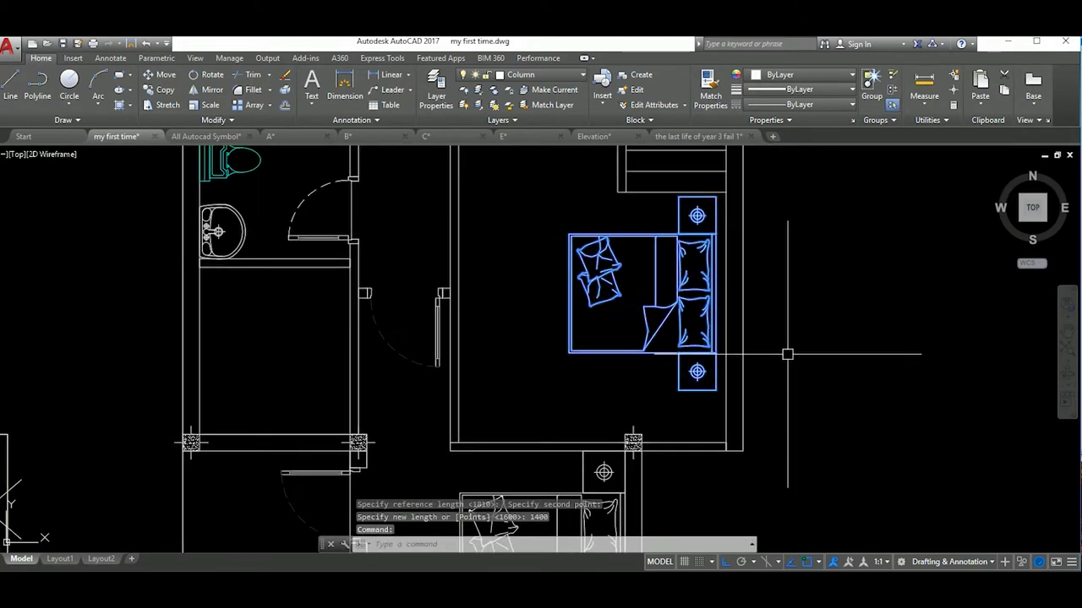
pyautogui.write('m')
pyautogui.press('Return')
pyautogui.scroll(3, 785, 357)
pyautogui.click(789, 232)
pyautogui.click(787, 233)
pyautogui.scroll(-3, 676, 302)
pyautogui.write('l')
pyautogui.press('Return')
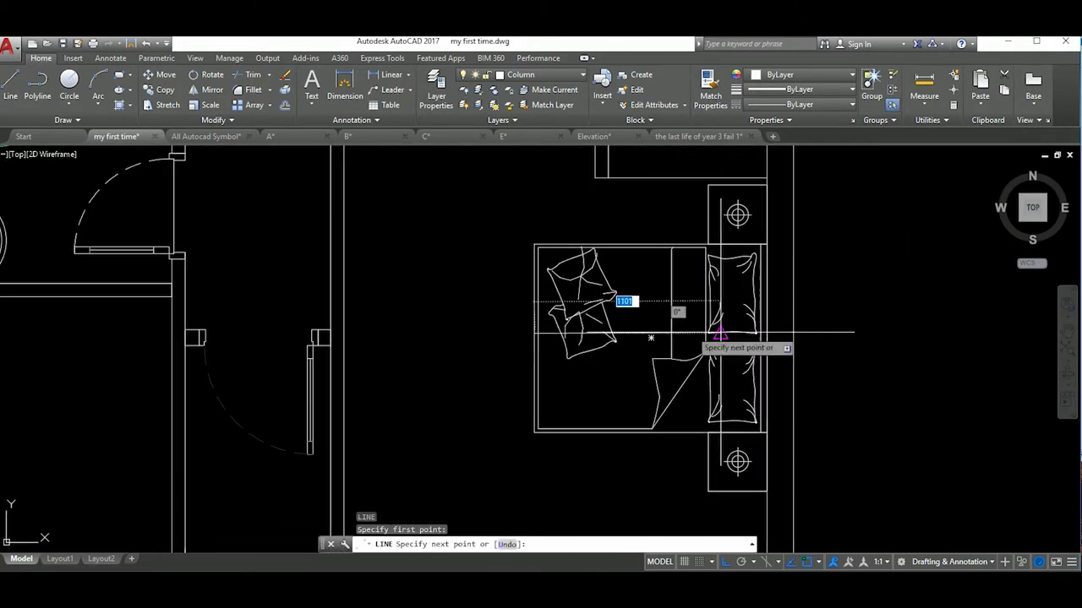
pyautogui.press('Escape')
pyautogui.press('Escape')
# Step: Resize the bed by reference to a length of 1500
pyautogui.scroll(-3, 723, 311)
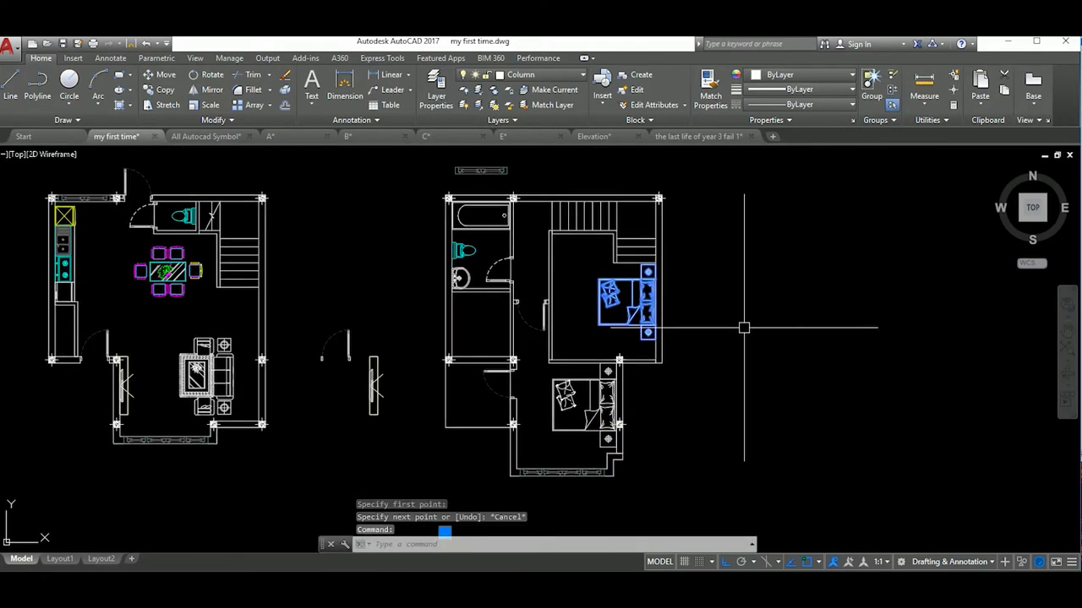
pyautogui.scroll(-2, 722, 312)
pyautogui.scroll(4, 659, 310)
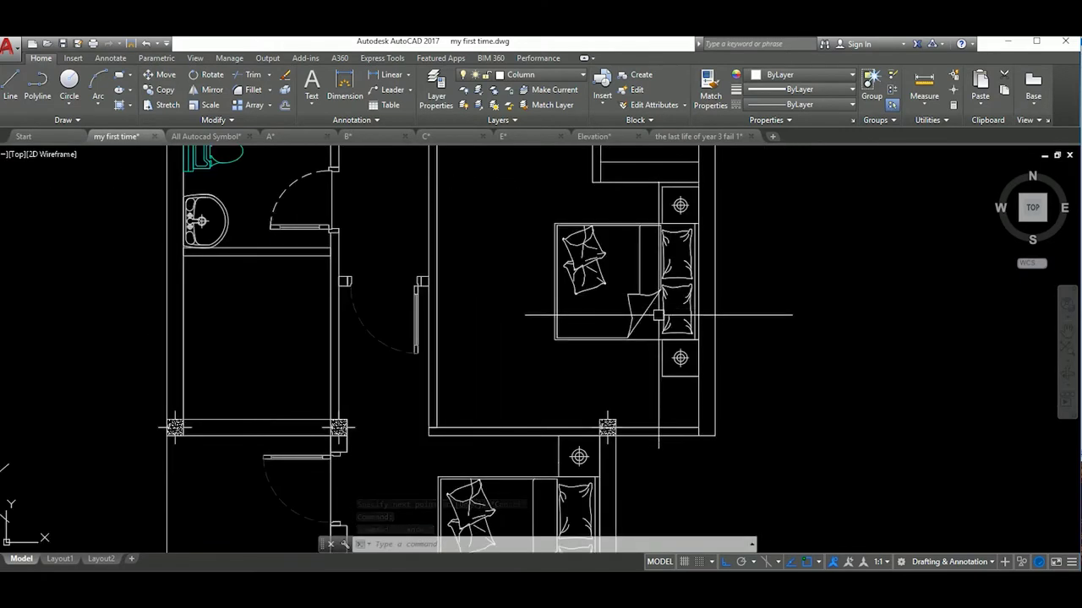
pyautogui.scroll(2, 672, 309)
pyautogui.write('c')
pyautogui.press('Return')
pyautogui.click(626, 290)
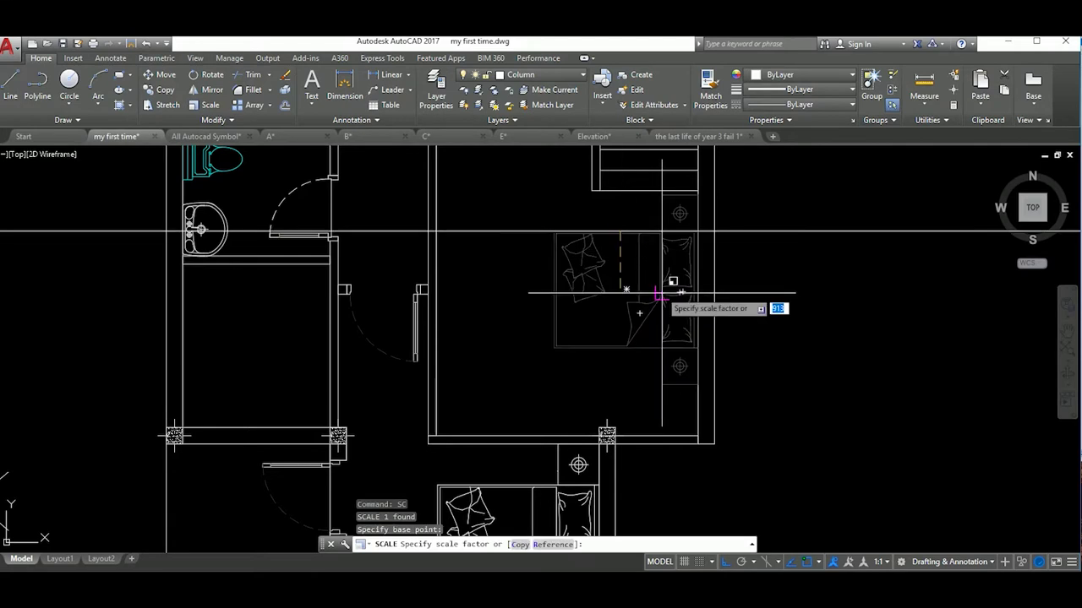
pyautogui.write('r')
pyautogui.press('Return')
pyautogui.click(619, 347)
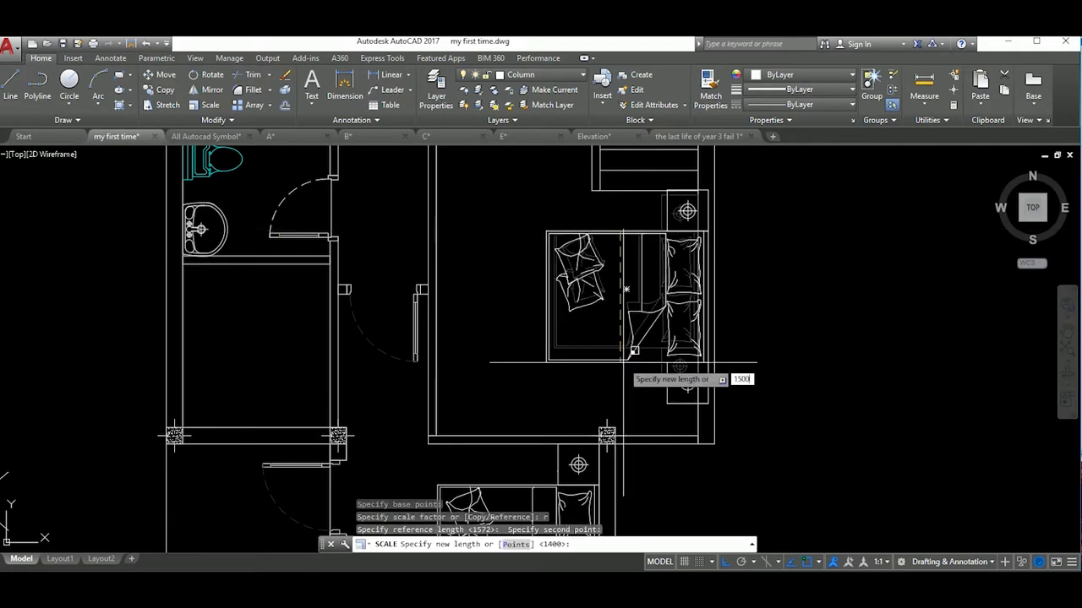
pyautogui.press('Return')
# Step: Move the previously selected bed to its new position
pyautogui.write('m')
pyautogui.press('Return')
pyautogui.write('p')
pyautogui.press('Return')
pyautogui.click(715, 202)
pyautogui.click(681, 302)
# Step: Drop the moved wall in place and grip-stretch the lower and vertical walls, cancelling the stretch
pyautogui.scroll(3, 514, 344)
pyautogui.click(515, 345)
pyautogui.click(515, 335)
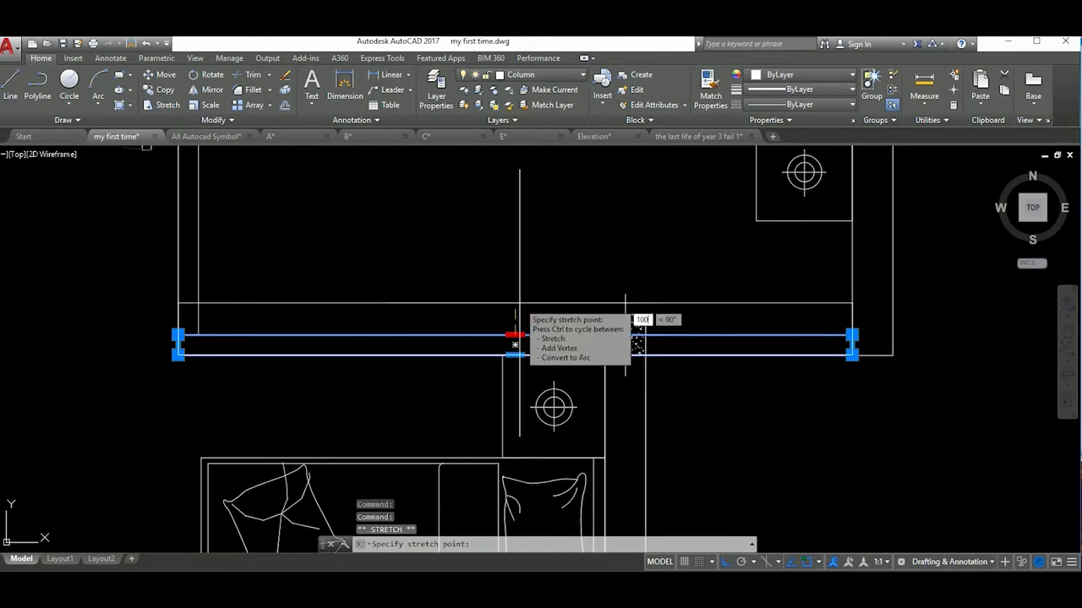
pyautogui.scroll(-3, 515, 345)
pyautogui.scroll(3, 541, 405)
pyautogui.click(473, 397)
pyautogui.click(524, 439)
pyautogui.click(498, 414)
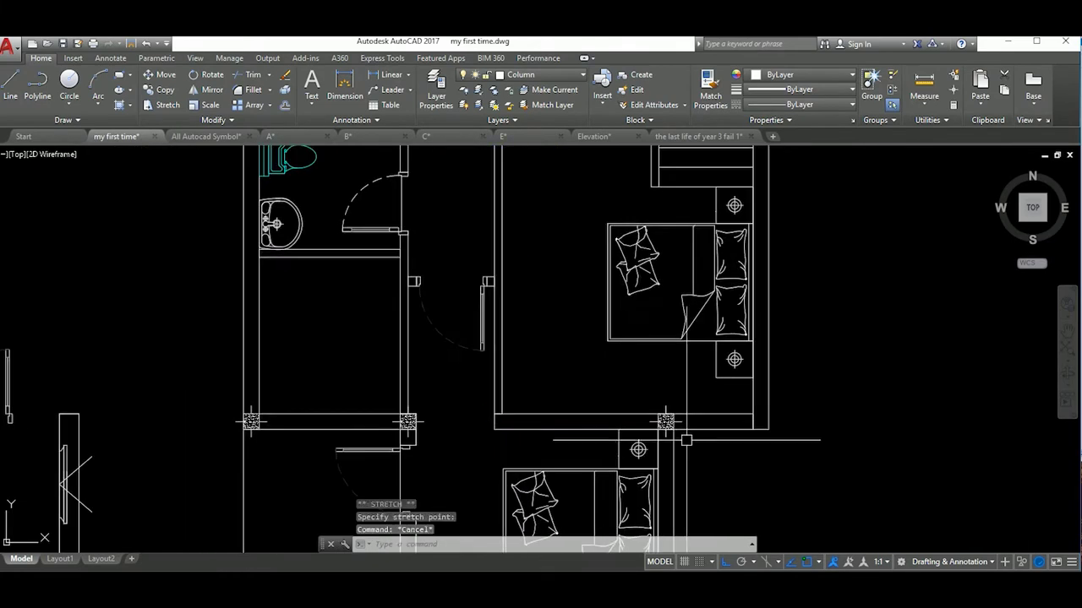
pyautogui.press('Escape')
pyautogui.scroll(2, 673, 426)
pyautogui.scroll(-3, 639, 415)
pyautogui.scroll(1, 608, 397)
pyautogui.scroll(1, 592, 384)
pyautogui.scroll(1, 575, 372)
pyautogui.click(510, 359)
# Step: Copy the bathroom door up to a new location
pyautogui.write('co')
pyautogui.press('Return')
pyautogui.click(572, 369)
pyautogui.click(577, 221)
pyautogui.press('Escape')
pyautogui.scroll(-1, 583, 355)
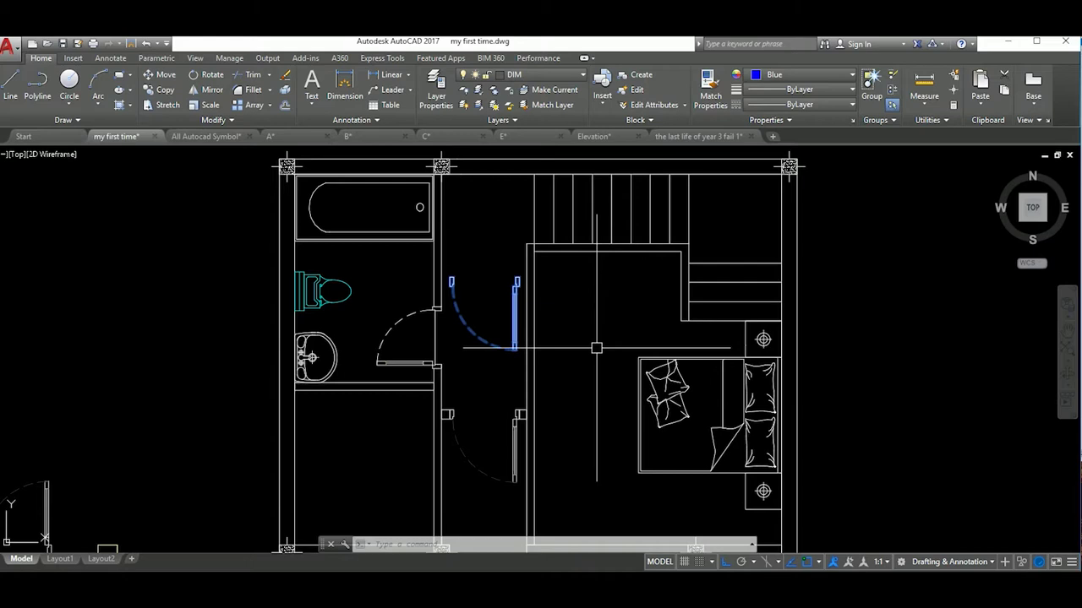
# Step: Rotate the copied door and move it into the wall by the stairs
pyautogui.write('ro')
pyautogui.press('Return')
pyautogui.click(578, 320)
pyautogui.click(579, 386)
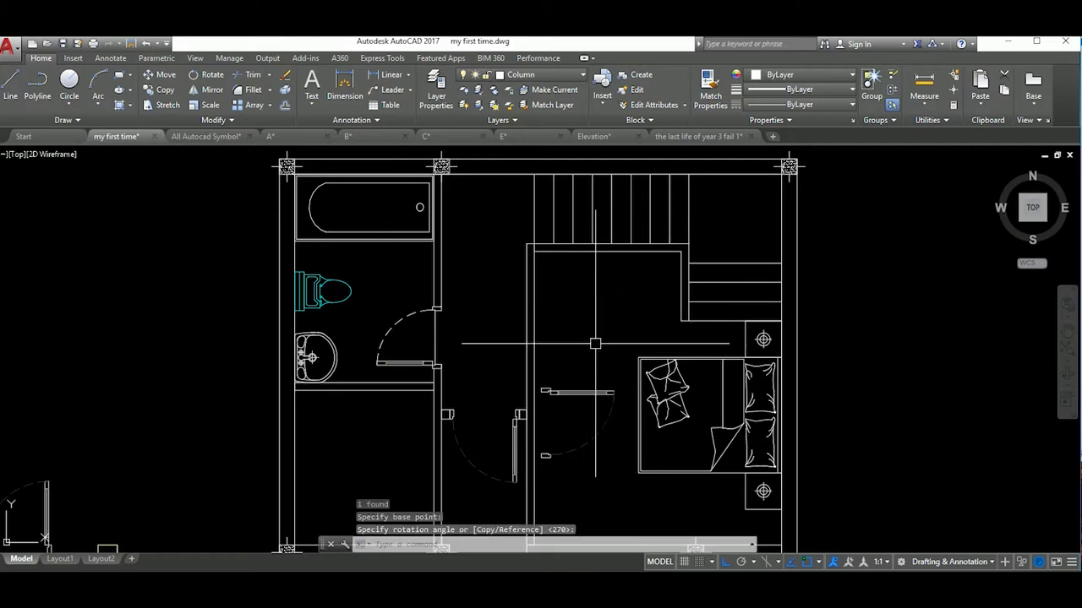
pyautogui.scroll(-4, 631, 338)
pyautogui.write('m')
pyautogui.press('Return')
pyautogui.scroll(6, 608, 350)
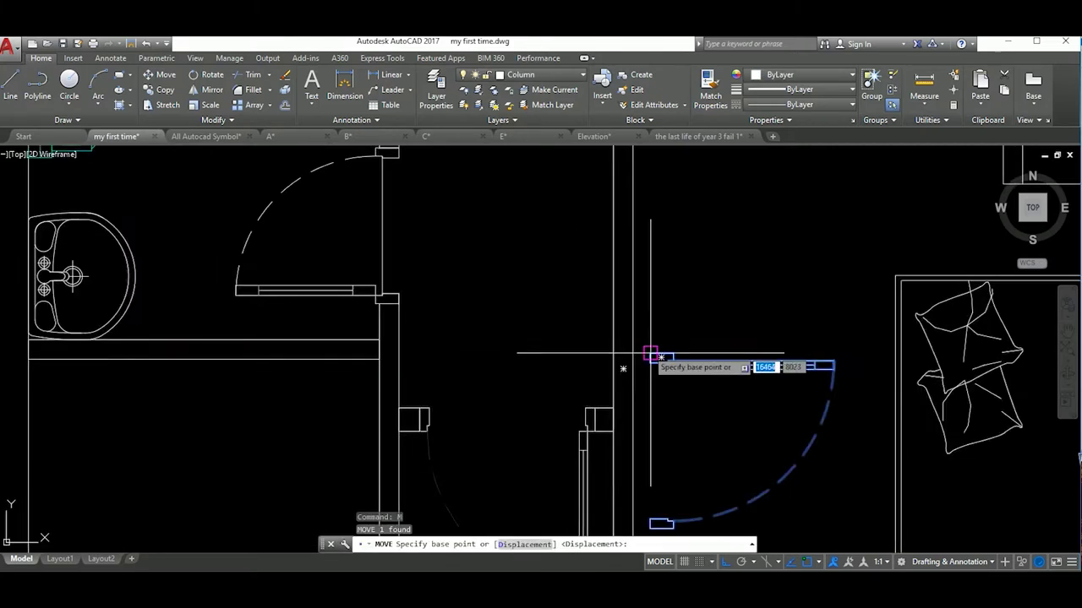
pyautogui.click(657, 301)
pyautogui.moveTo(623, 309); pyautogui.dragTo(690, 367, button='middle')
pyautogui.scroll(-3, 692, 369)
# Step: Cancel a started trim, then pan to centre the view on both floor plans
pyautogui.write('tr')
pyautogui.press('Return')
pyautogui.scroll(3, 664, 314)
pyautogui.press('Escape')
pyautogui.click(700, 372)
pyautogui.scroll(-5, 700, 373)
pyautogui.scroll(3, 657, 371)
pyautogui.scroll(3, 657, 372)
pyautogui.moveTo(667, 380); pyautogui.dragTo(681, 399, button='middle')
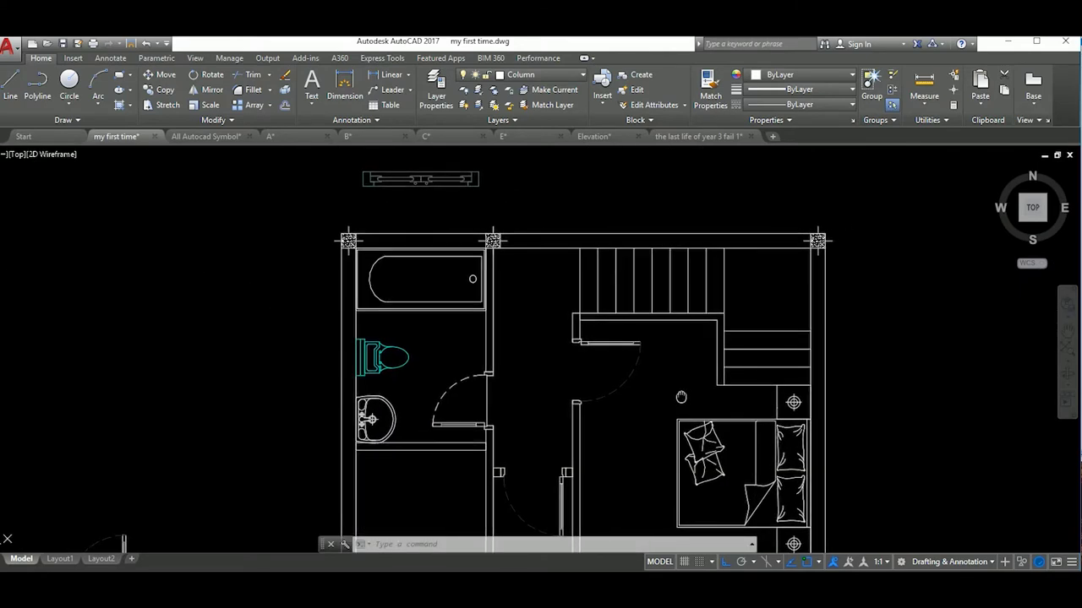
pyautogui.scroll(-2, 692, 359)
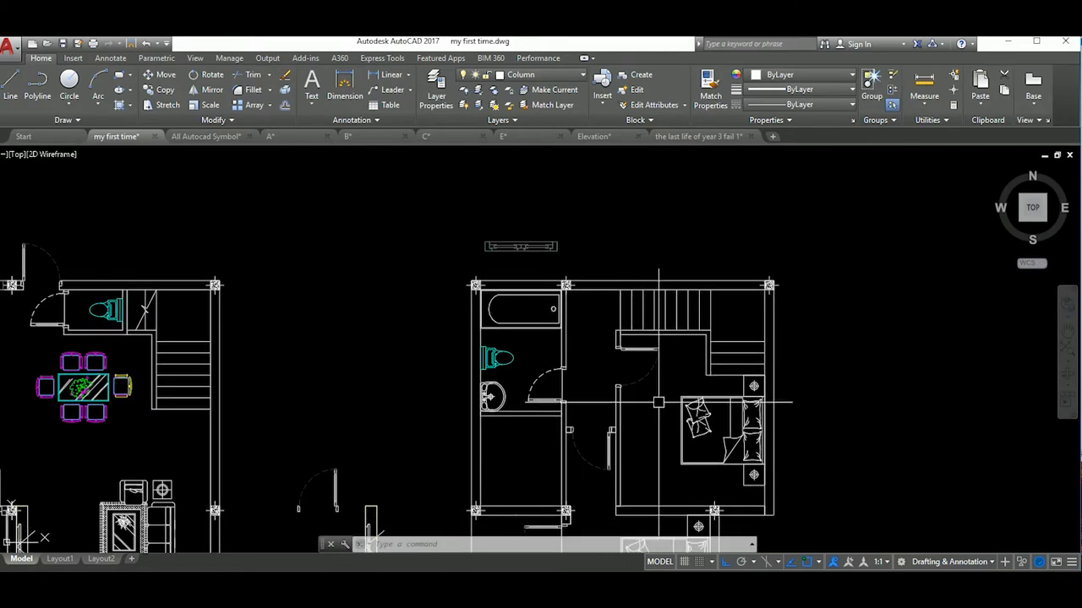
pyautogui.moveTo(724, 410); pyautogui.dragTo(751, 275, button='middle')
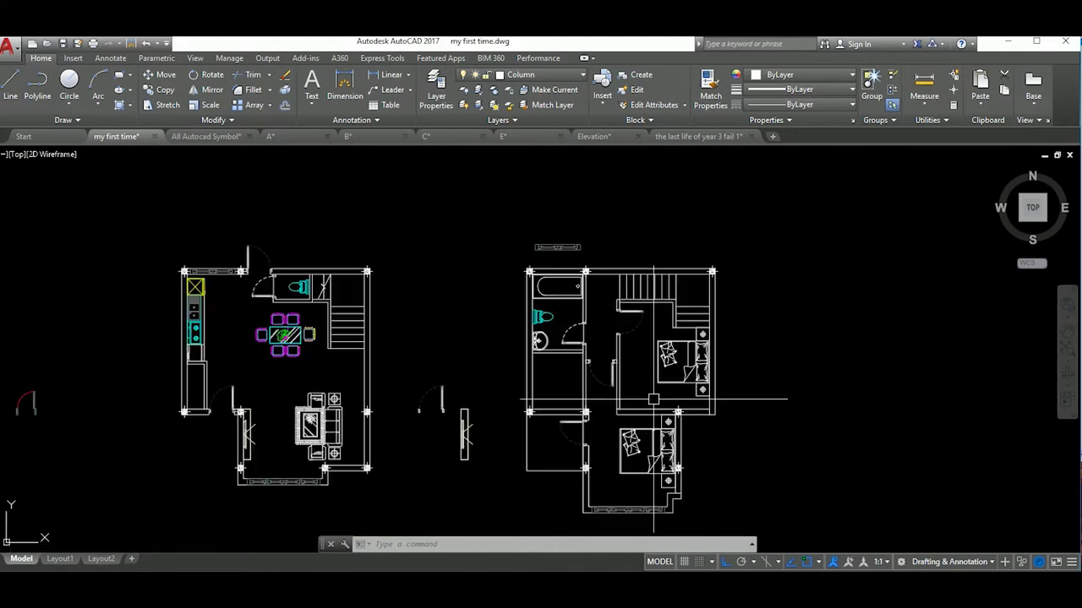
pyautogui.scroll(-4, 706, 390)
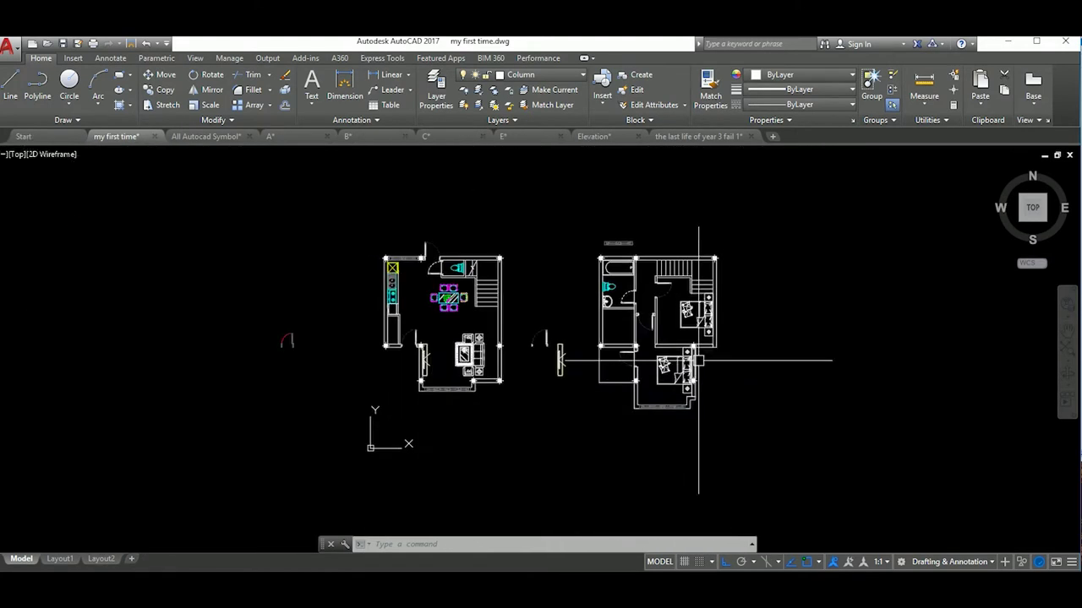
pyautogui.scroll(2, 617, 344)
pyautogui.moveTo(683, 345); pyautogui.dragTo(971, 389, button='middle')
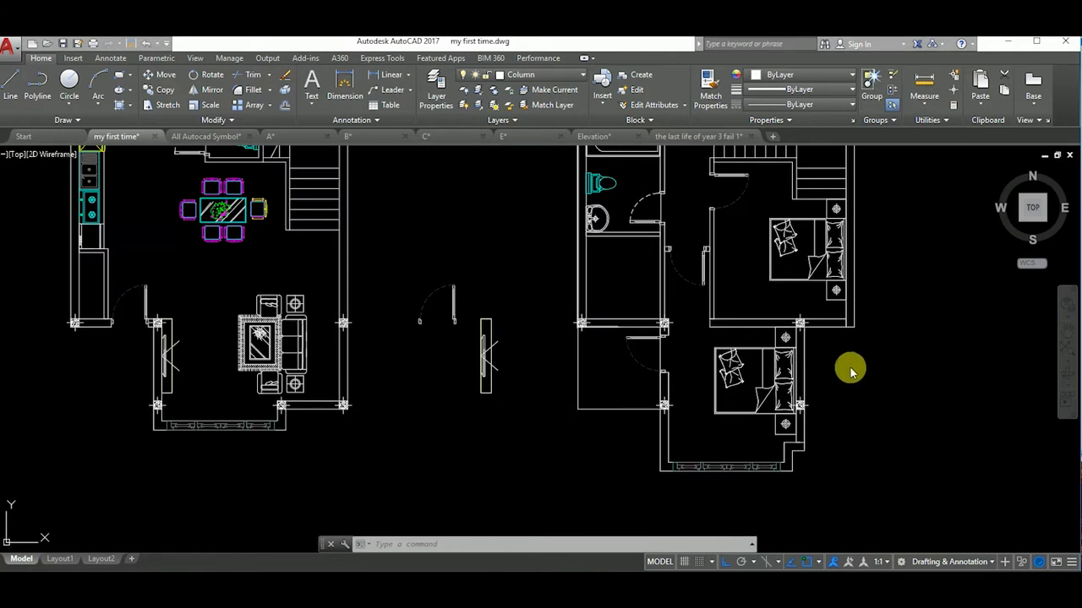
# Step: Start a polyline at the wall corner, end it, and pan to the column below the bathroom
pyautogui.write('Pl')
pyautogui.press('Return')
pyautogui.click(854, 327)
pyautogui.scroll(2, 845, 403)
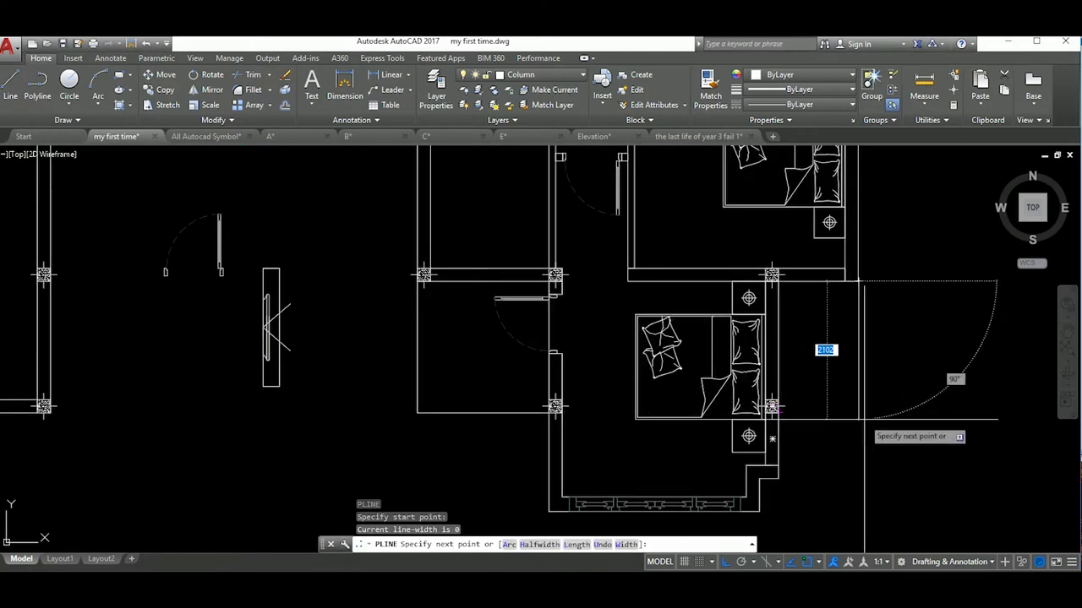
pyautogui.click(858, 413)
pyautogui.scroll(-4, 765, 415)
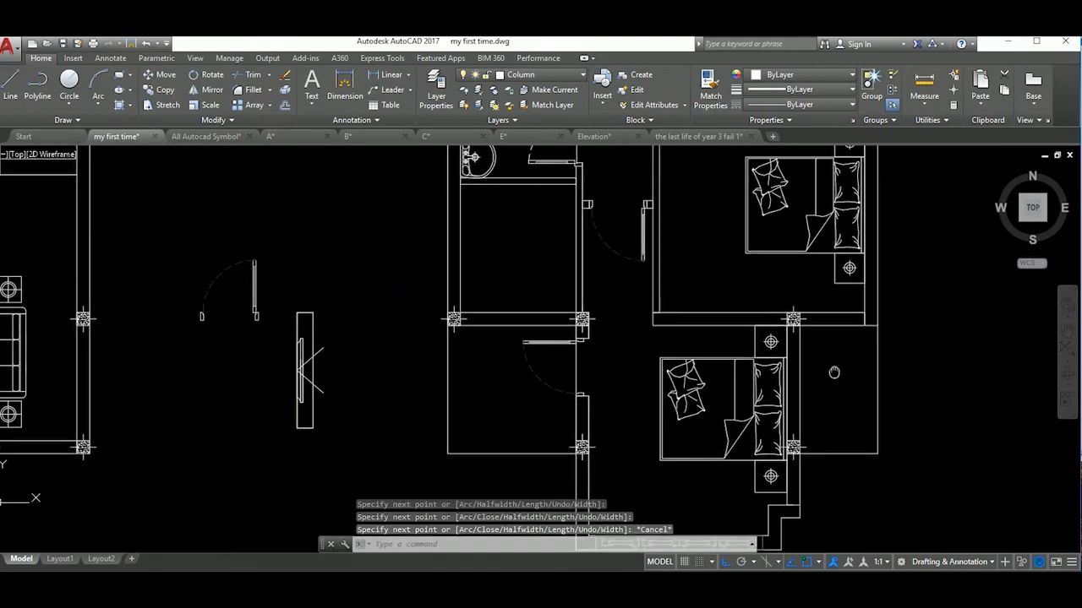
pyautogui.press('Escape')
pyautogui.scroll(-3, 845, 434)
pyautogui.scroll(5, 725, 363)
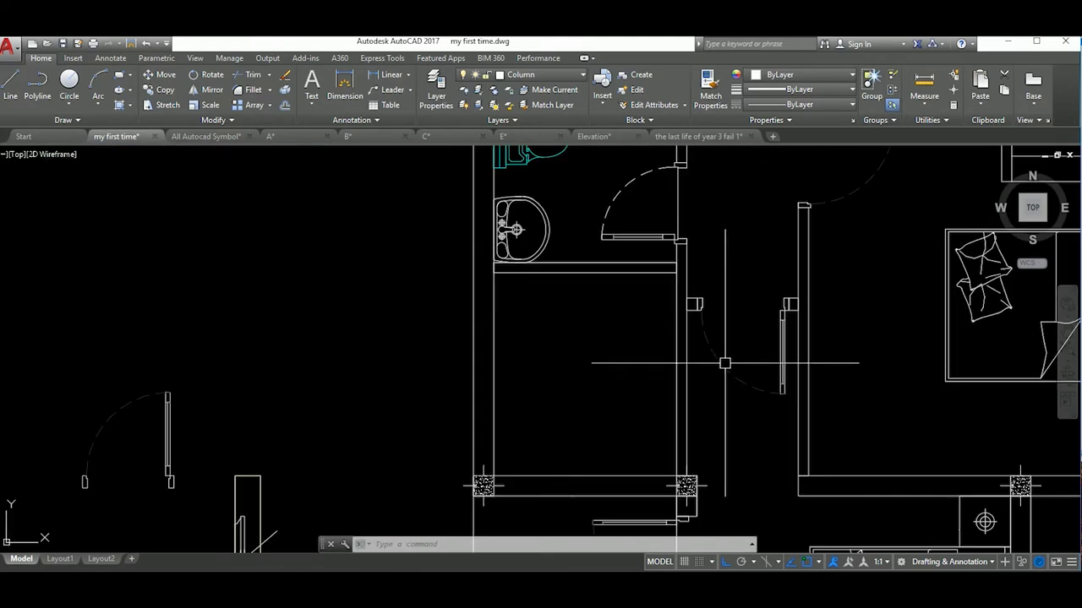
pyautogui.moveTo(725, 364); pyautogui.dragTo(742, 419, button='middle')
pyautogui.scroll(4, 710, 446)
pyautogui.scroll(5, 694, 406)
# Step: Draw a 100-unit line from the column corner and move it 200 units up
pyautogui.write('l')
pyautogui.press('Return')
pyautogui.click(695, 404)
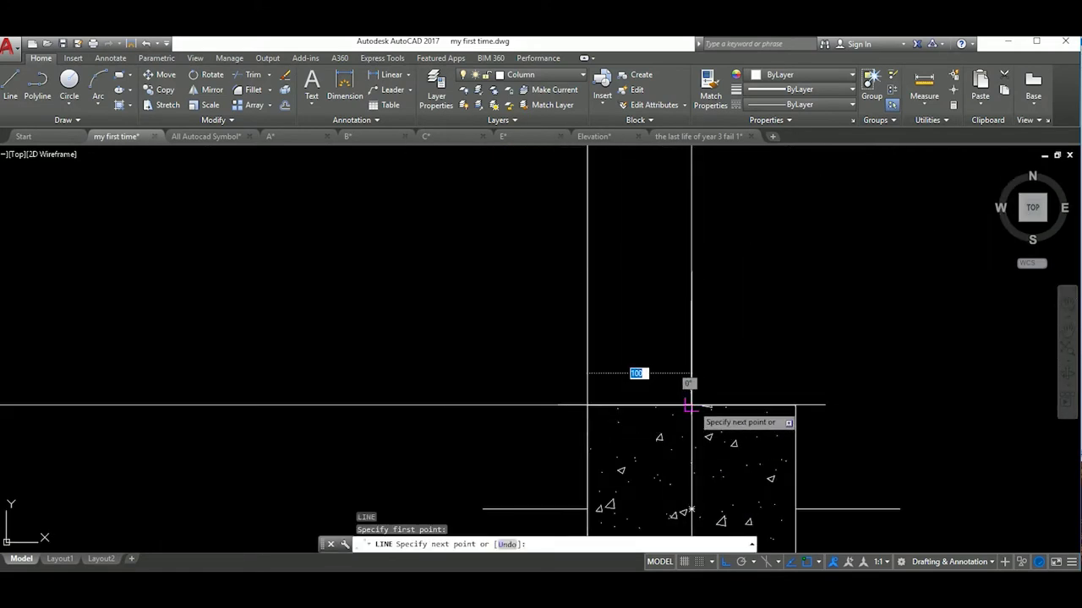
pyautogui.click(587, 404)
pyautogui.press('Escape')
pyautogui.click(640, 404)
pyautogui.write('m')
pyautogui.press('Return')
pyautogui.click(744, 358)
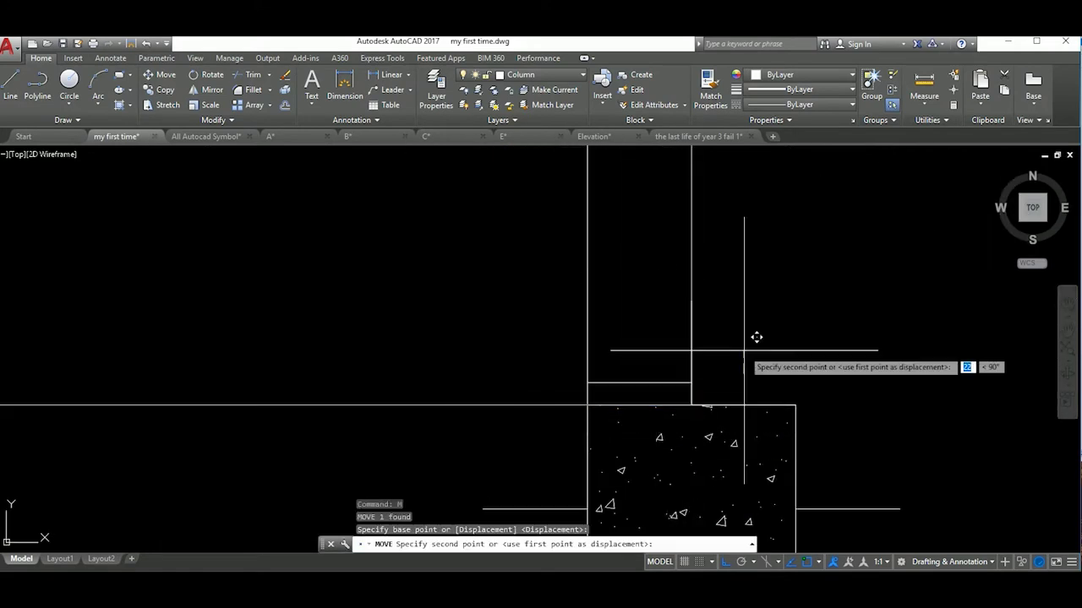
pyautogui.write('200')
pyautogui.press('Return')
# Step: Start copying the new line, then cancel the copy
pyautogui.scroll(-3, 743, 350)
pyautogui.scroll(-2, 726, 406)
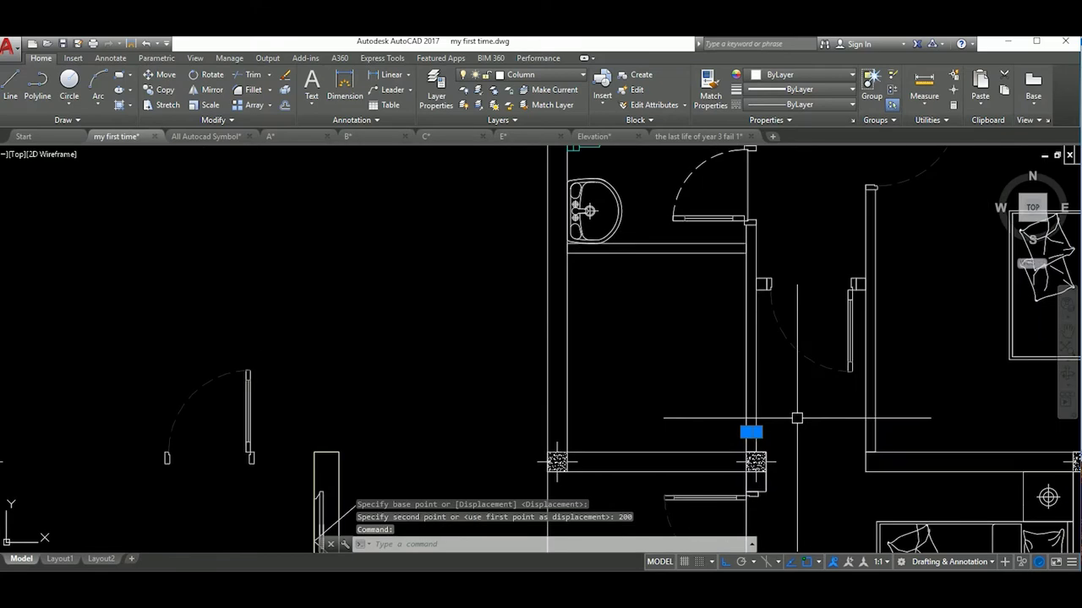
pyautogui.write('co')
pyautogui.press('Return')
pyautogui.click(796, 416)
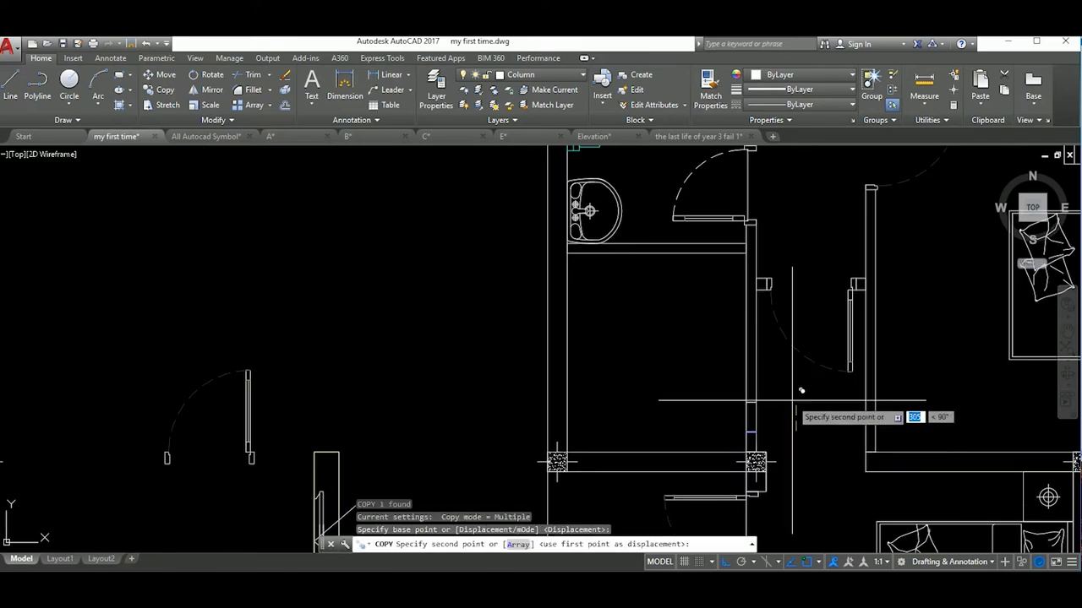
pyautogui.write('1200')
pyautogui.press('Escape')
pyautogui.moveTo(787, 386); pyautogui.dragTo(770, 353, button='middle')
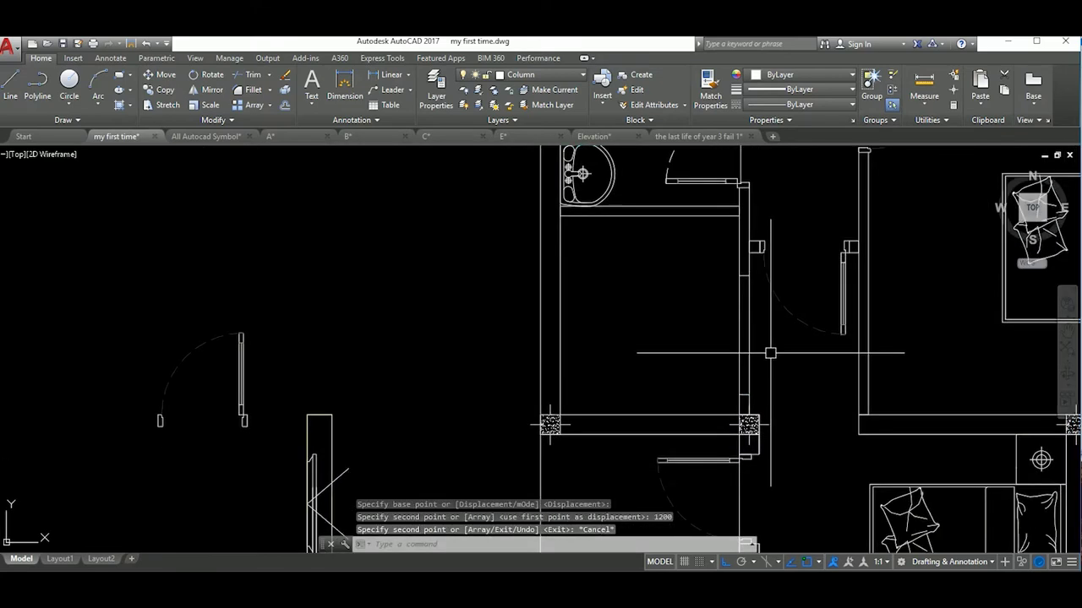
# Step: Attempt a trim on the wall lines and a line at the wall end, cancelling both
pyautogui.click(740, 353)
pyautogui.write('tr')
pyautogui.press('Return')
pyautogui.click(785, 367)
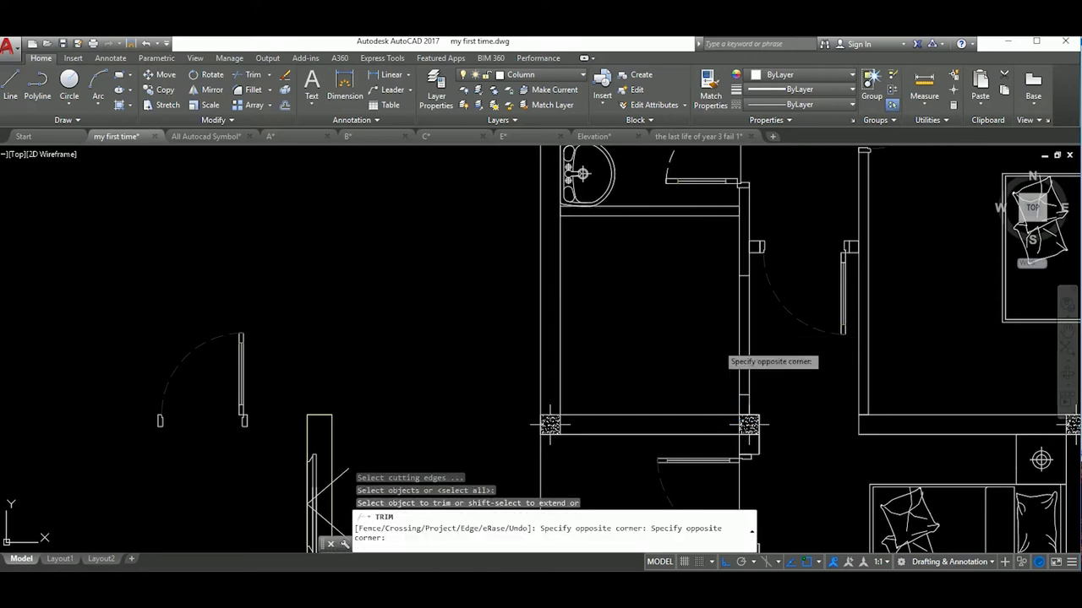
pyautogui.press('Escape')
pyautogui.scroll(-5, 785, 367)
pyautogui.scroll(5, 781, 347)
pyautogui.write('l')
pyautogui.press('Return')
pyautogui.click(778, 414)
pyautogui.press('Escape')
pyautogui.scroll(-5, 778, 227)
pyautogui.scroll(-2, 760, 381)
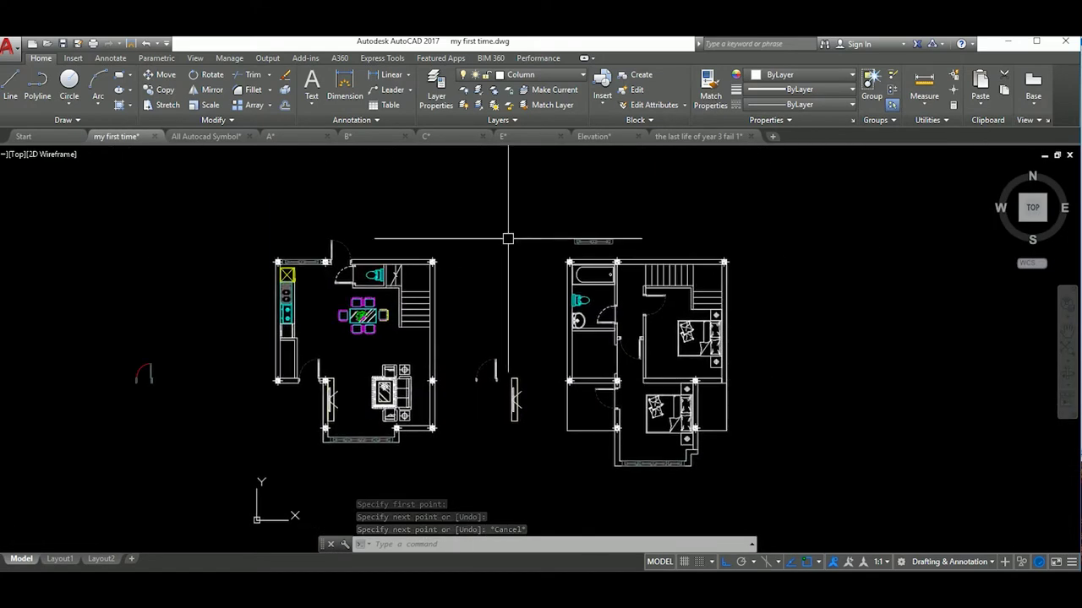
# Step: Paste the cabinet block to the right of the plans and select it
pyautogui.hotkey('ctrl', 'v')
pyautogui.click(769, 452)
pyautogui.click(772, 415)
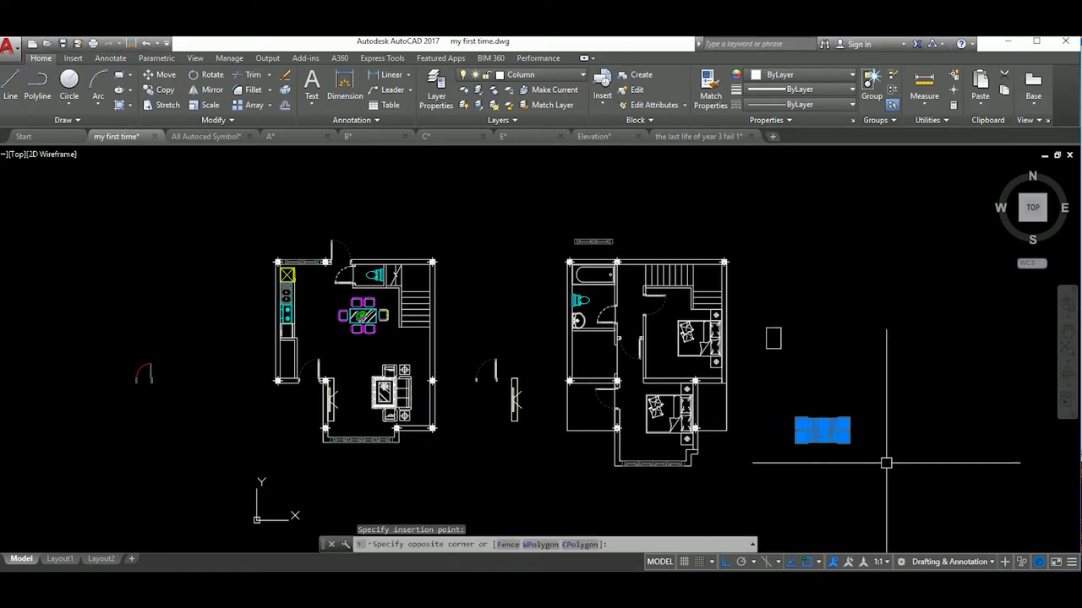
pyautogui.click(881, 454)
# Step: Move the pasted cabinet block into the first-floor plan below the bathroom basin
pyautogui.write('Ro')
pyautogui.press('Escape')
pyautogui.click(865, 498)
pyautogui.write('m')
pyautogui.press('Return')
pyautogui.scroll(3, 864, 499)
pyautogui.scroll(-3, 845, 461)
pyautogui.scroll(5, 787, 403)
pyautogui.scroll(-5, 788, 403)
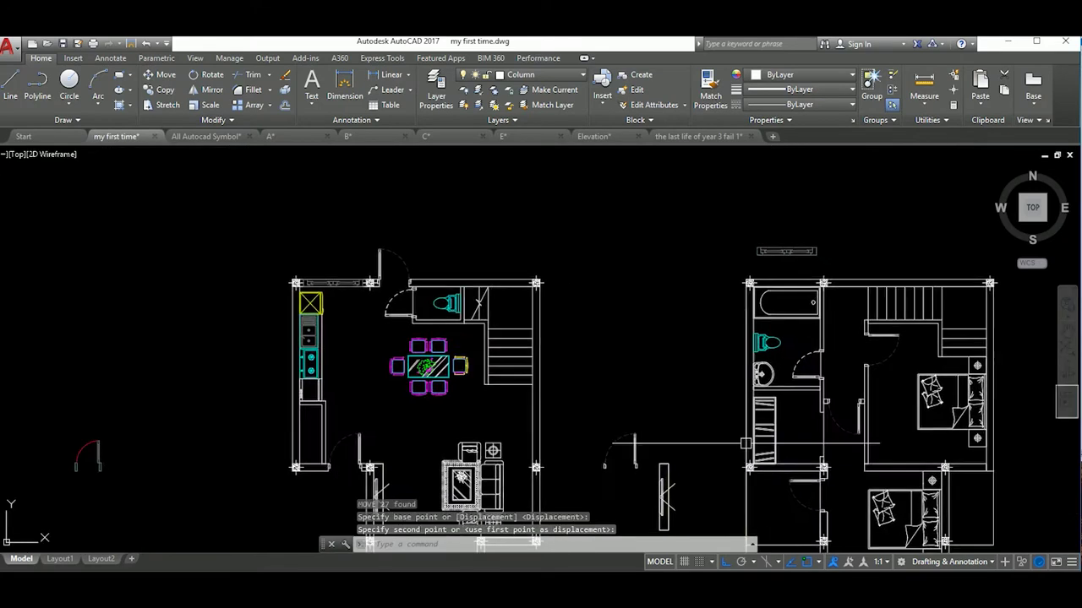
pyautogui.click(727, 374)
pyautogui.scroll(-1, 726, 374)
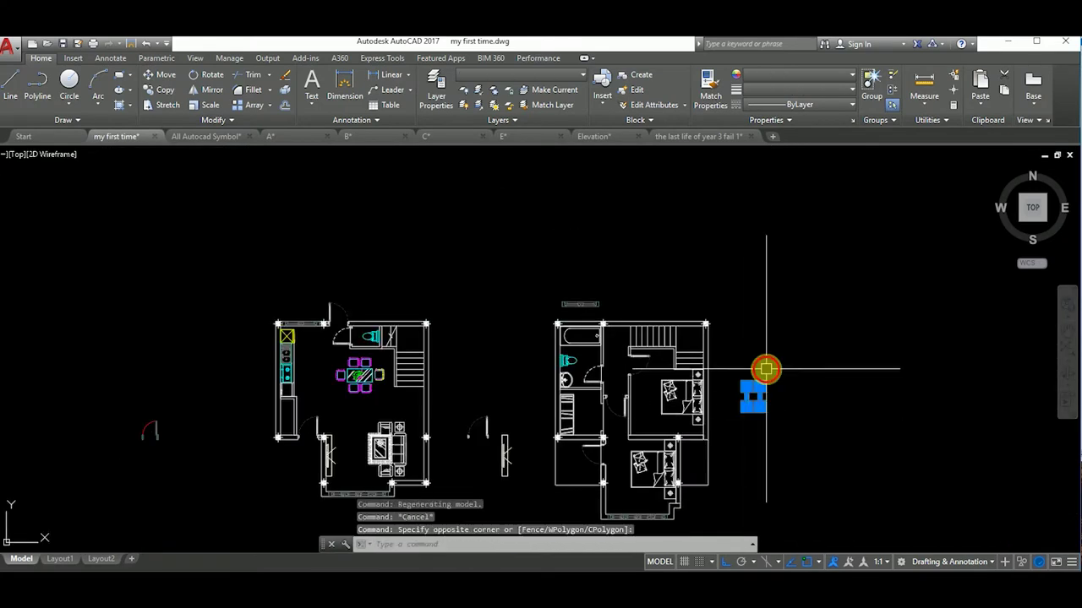
# Step: Try moving the small object right of the plan, then cancel and clear the selection
pyautogui.click(755, 380)
pyautogui.scroll(2, 755, 379)
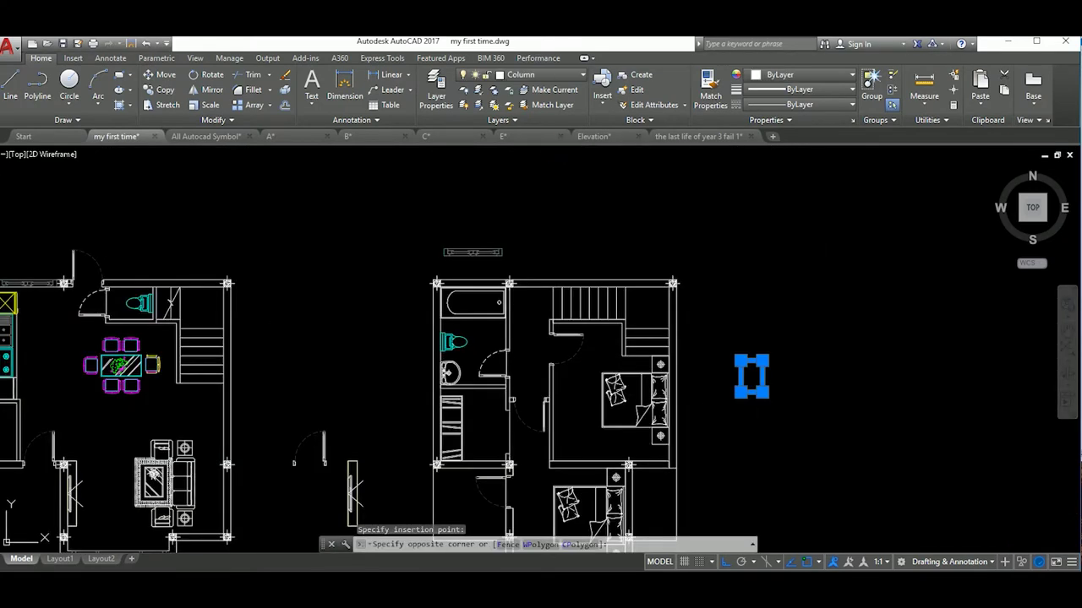
pyautogui.press('Return')
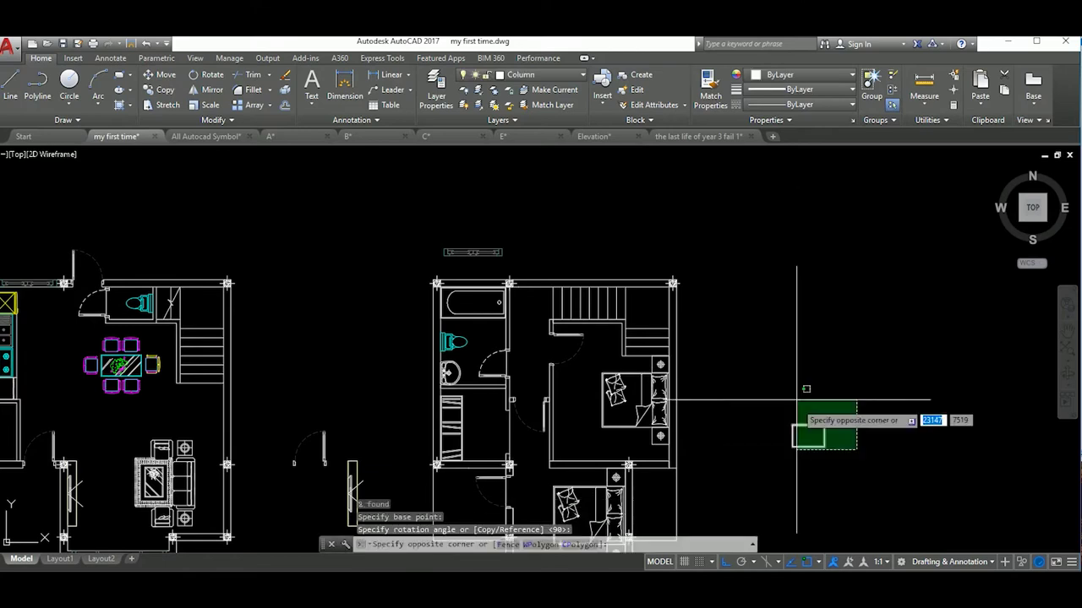
pyautogui.write('M')
pyautogui.click(806, 436)
pyautogui.scroll(-3, 898, 406)
pyautogui.scroll(6, 627, 417)
pyautogui.press('Escape')
pyautogui.scroll(-5, 627, 417)
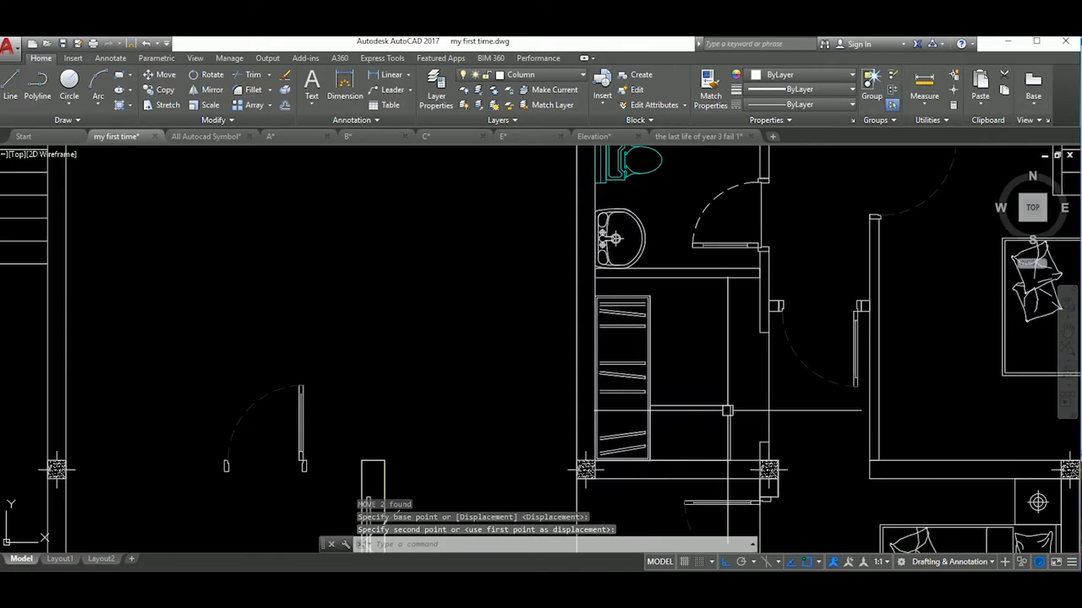
pyautogui.scroll(4, 701, 423)
pyautogui.press('Escape')
pyautogui.scroll(-2, 712, 410)
# Step: Erase the two leftover objects beside the plan
pyautogui.write('e')
pyautogui.press('Return')
pyautogui.scroll(-3, 717, 422)
pyautogui.scroll(4, 718, 415)
pyautogui.scroll(3, 697, 396)
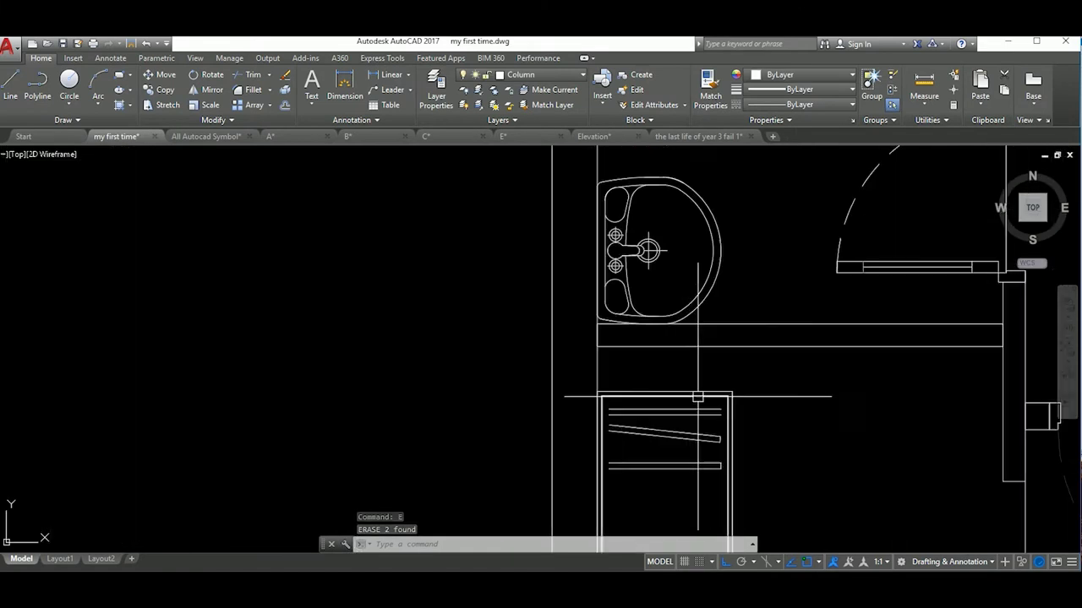
# Step: Begin a crossing-window stretch on the shelf unit, then cancel it
pyautogui.press('Return')
pyautogui.click(756, 403)
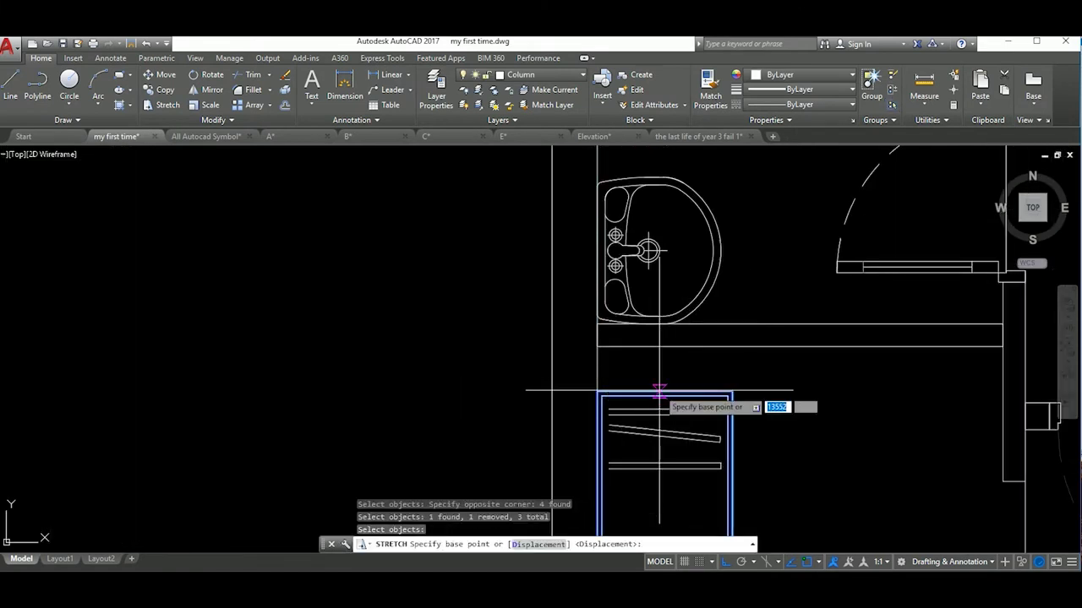
pyautogui.press('Escape')
pyautogui.scroll(-3, 656, 346)
pyautogui.scroll(5, 656, 346)
# Step: Copy the lower diagonal shelf lines up into the upper part of the cabinet
pyautogui.click(507, 391)
pyautogui.click(744, 460)
pyautogui.scroll(2, 718, 433)
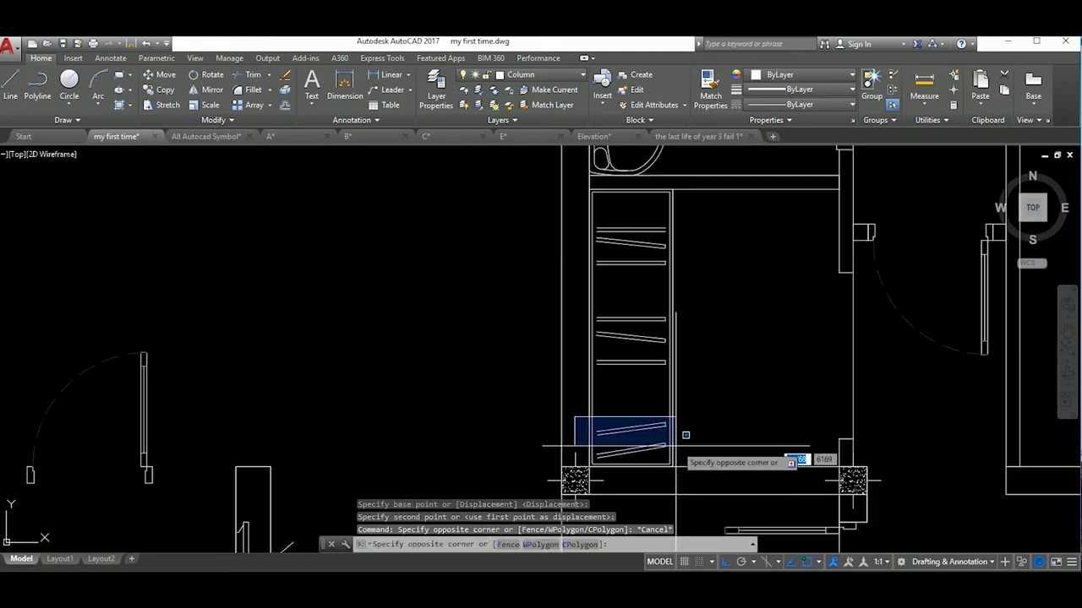
pyautogui.write('co')
pyautogui.press('Return')
pyautogui.scroll(2, 676, 397)
pyautogui.click(672, 408)
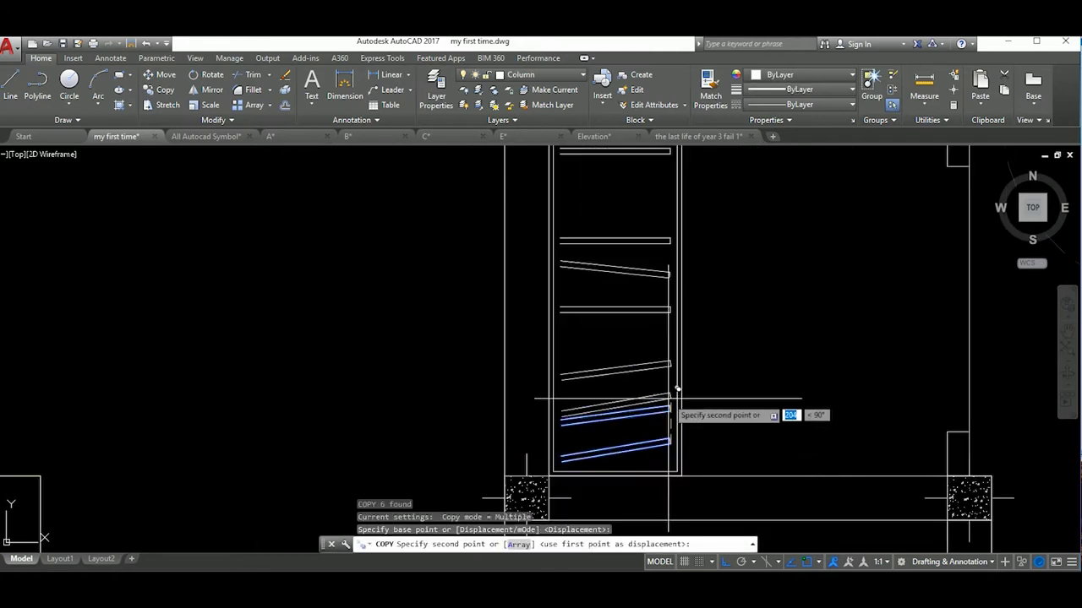
pyautogui.click(665, 314)
pyautogui.scroll(-2, 676, 330)
pyautogui.press('Escape')
pyautogui.scroll(4, 744, 321)
# Step: Clear a stray selection and zoom around the first-floor plan
pyautogui.click(779, 316)
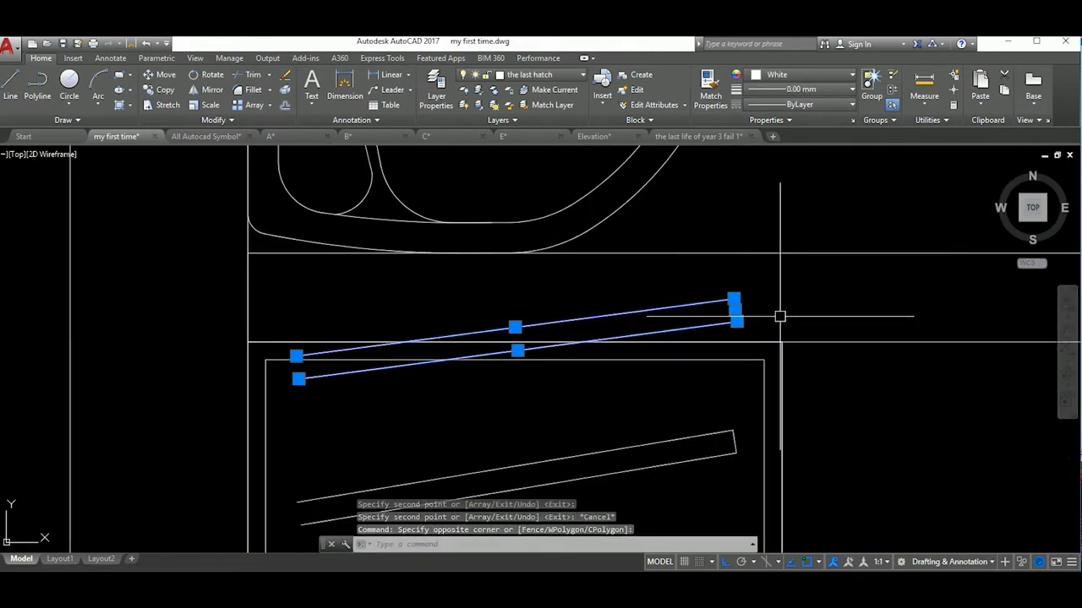
pyautogui.press('Escape')
pyautogui.scroll(-2, 761, 321)
pyautogui.scroll(-3, 718, 338)
pyautogui.scroll(3, 676, 372)
pyautogui.scroll(2, 670, 383)
pyautogui.scroll(-3, 669, 384)
pyautogui.scroll(4, 706, 331)
pyautogui.scroll(1, 706, 331)
pyautogui.scroll(2, 706, 331)
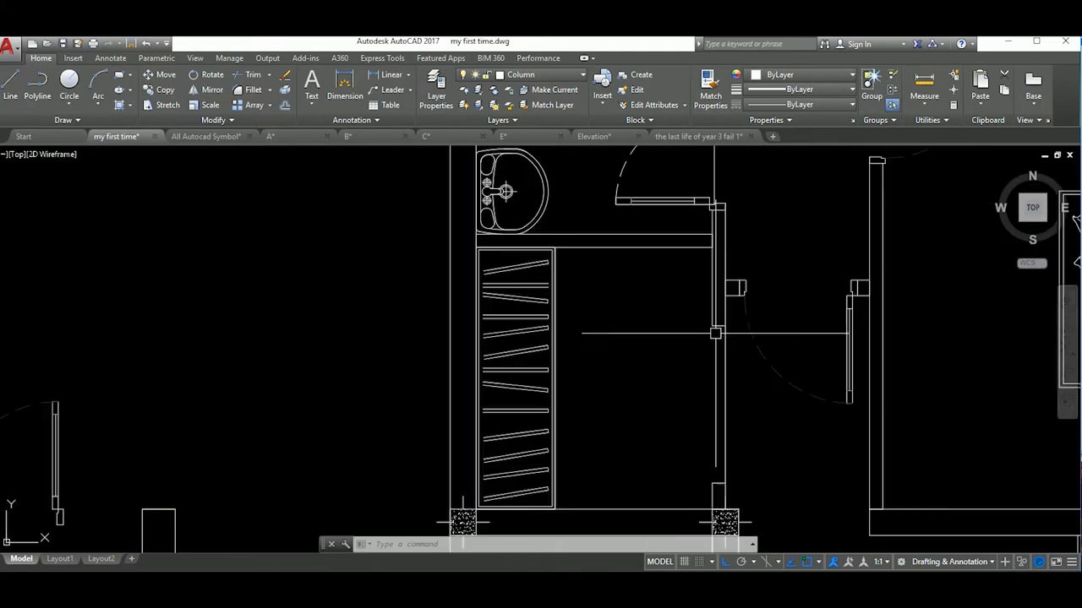
# Step: Start a line on the first-floor bathroom wall, cancel it, and zoom out
pyautogui.write('l')
pyautogui.press('Return')
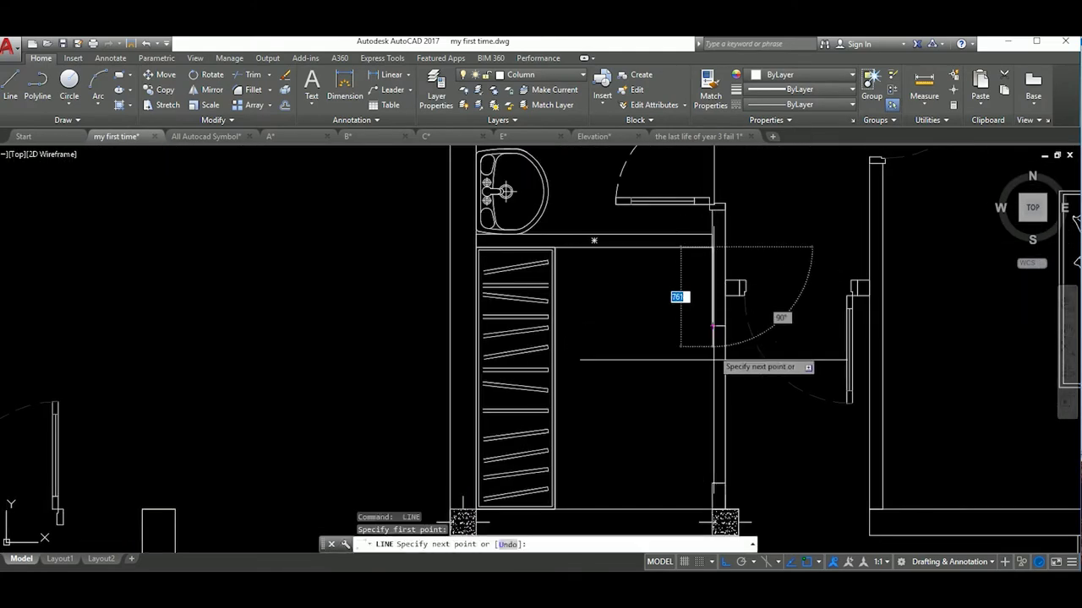
pyautogui.click(541, 331)
pyautogui.scroll(-5, 540, 331)
pyautogui.press('Escape')
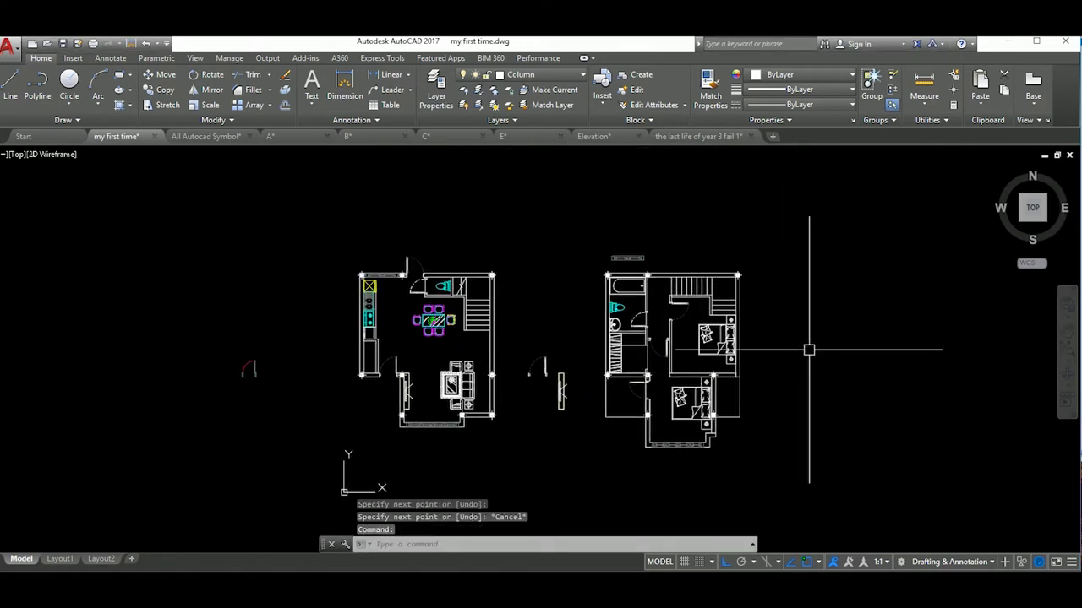
# Step: Zoom to the whole drawing and erase the three stray blocks around the plans
pyautogui.write('z')
pyautogui.press('Return')
pyautogui.write('a')
pyautogui.press('Return')
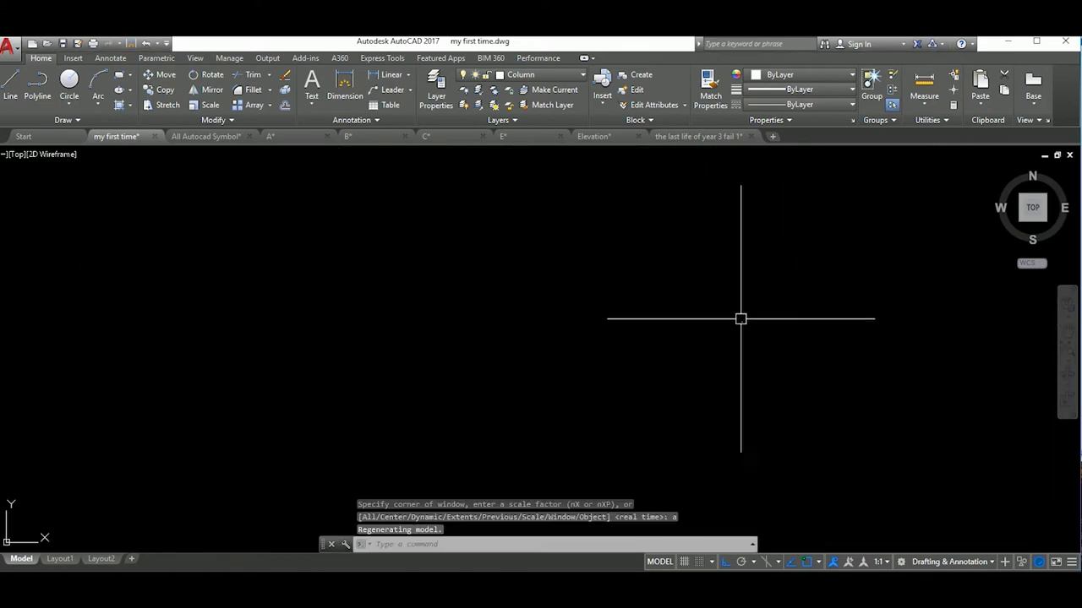
pyautogui.click(733, 335)
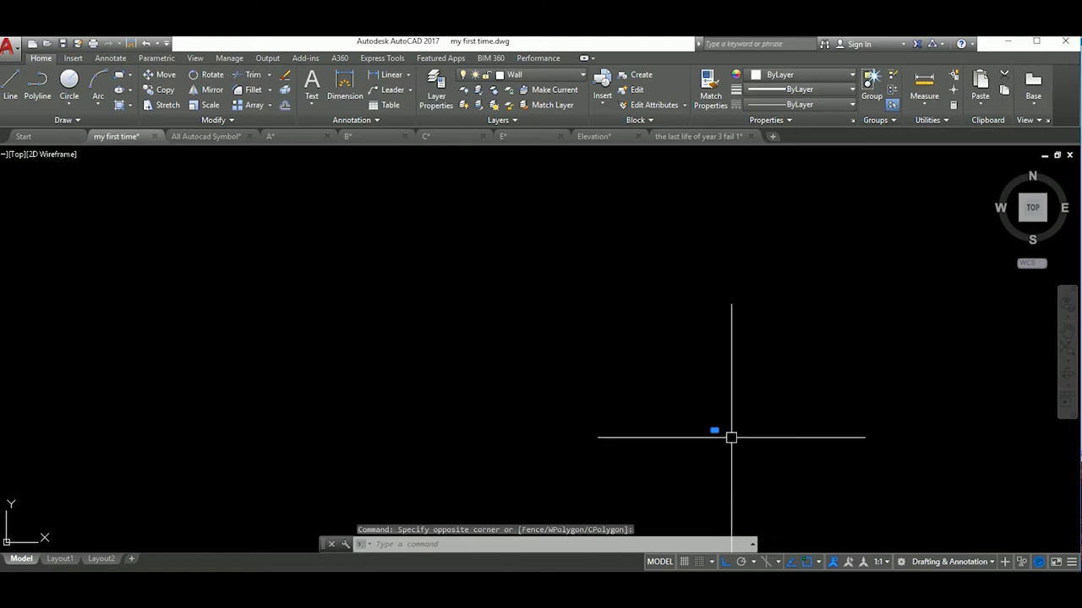
pyautogui.click(673, 347)
pyautogui.scroll(5, 724, 314)
pyautogui.scroll(1, 825, 403)
pyautogui.write('e')
pyautogui.press('Return')
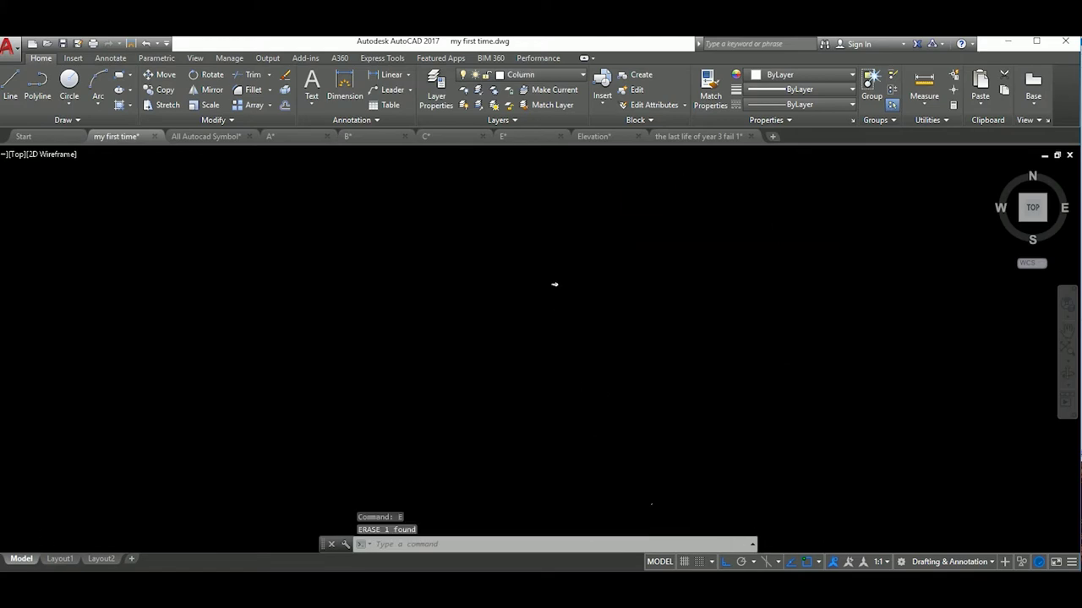
pyautogui.moveTo(748, 359); pyautogui.dragTo(634, 283)
pyautogui.write('e')
pyautogui.press('Return')
# Step: Explode the dining set and erase its left chair and table
pyautogui.scroll(-4, 698, 336)
pyautogui.scroll(-3, 804, 404)
pyautogui.moveTo(804, 404); pyautogui.dragTo(807, 416, button='middle')
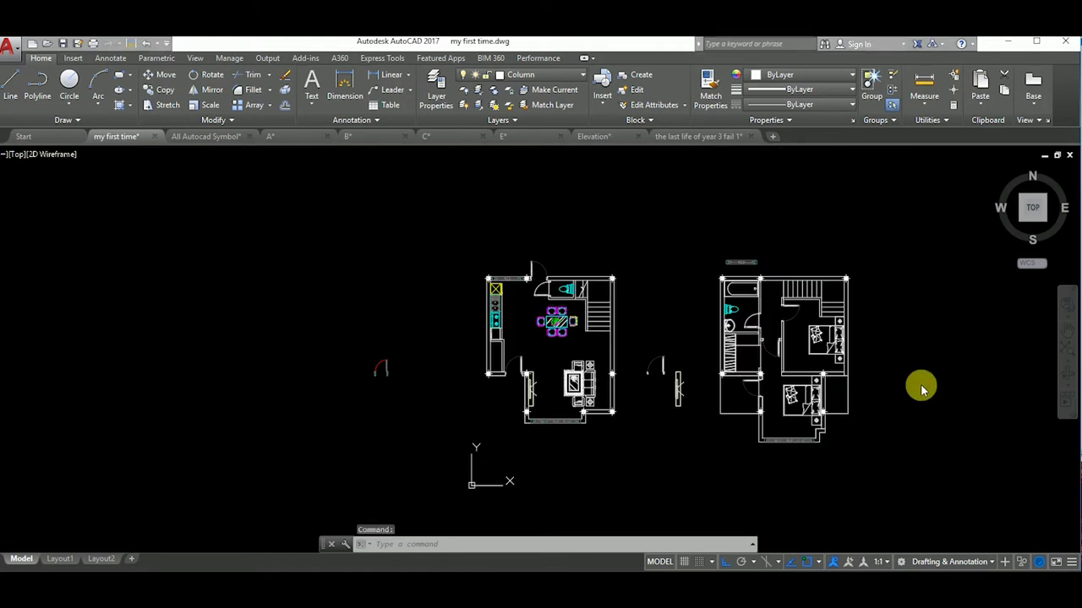
pyautogui.scroll(3, 900, 374)
pyautogui.scroll(2, 833, 349)
pyautogui.write('x')
pyautogui.press('Return')
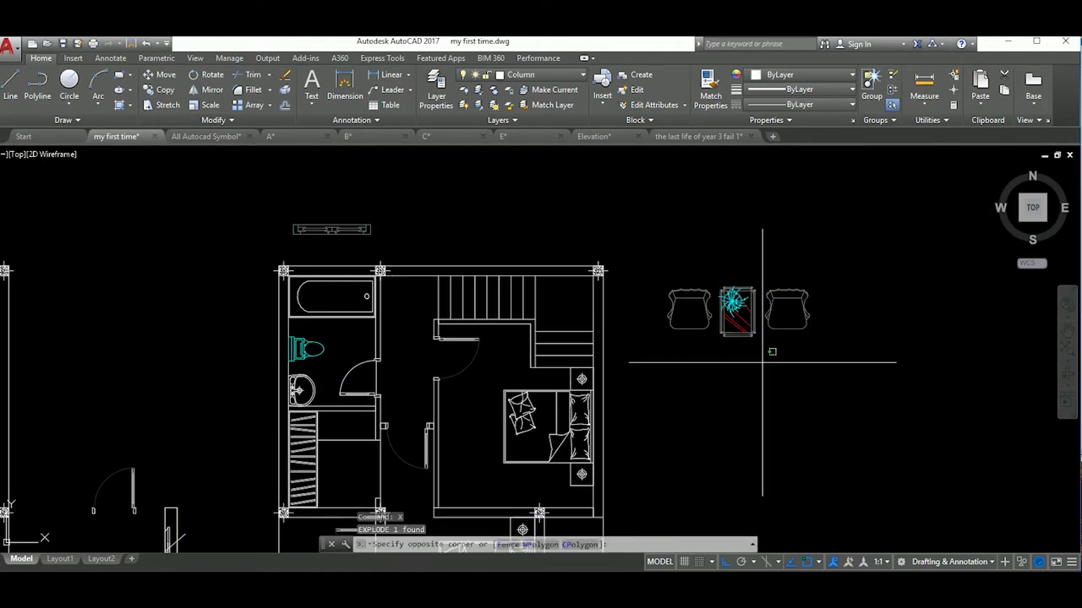
pyautogui.moveTo(765, 365); pyautogui.dragTo(667, 273)
pyautogui.write('e')
pyautogui.press('Return')
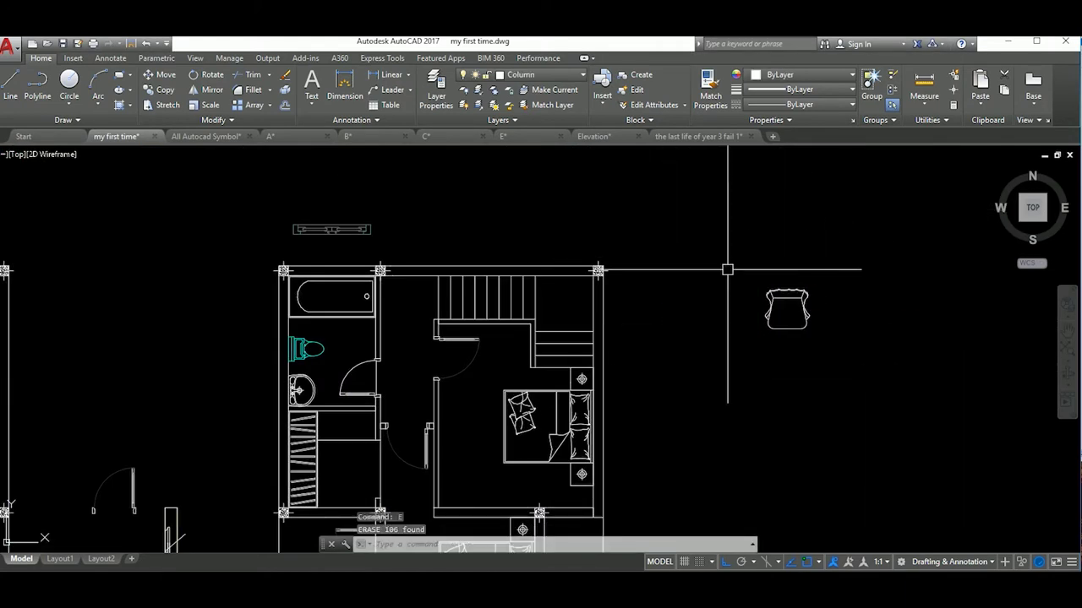
# Step: Put the remaining chair on layer Symbol and define it as block 'dfadf4'
pyautogui.moveTo(757, 324); pyautogui.dragTo(824, 262)
pyautogui.click(573, 80)
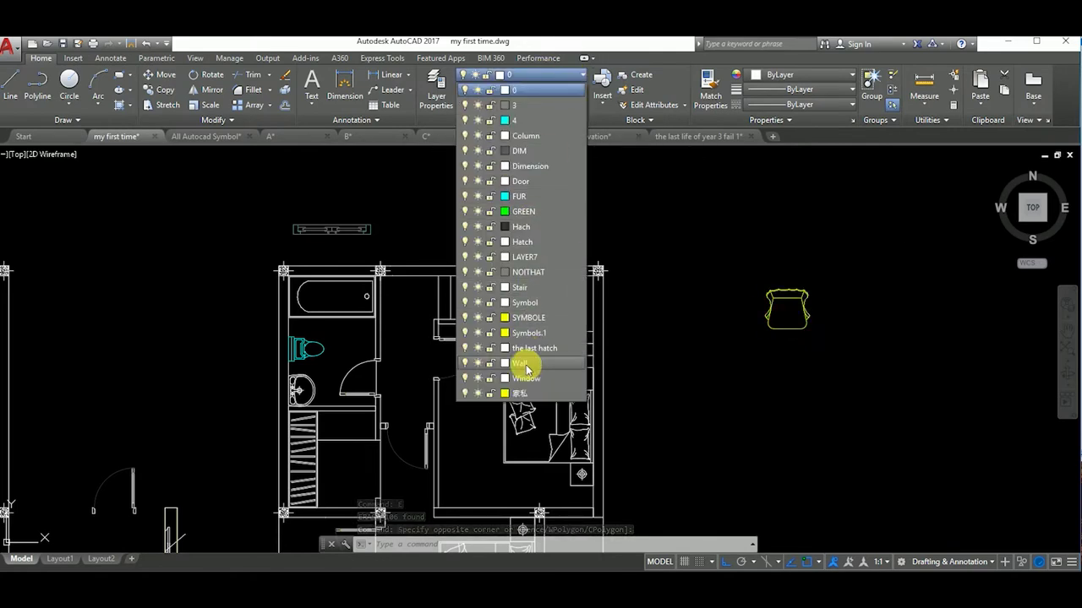
pyautogui.click(526, 304)
pyautogui.write('b')
pyautogui.press('Return')
pyautogui.write('dfadf4')
pyautogui.click(444, 207)
pyautogui.click(786, 308)
# Step: Rotate the chair block so it faces front
pyautogui.click(642, 357)
pyautogui.moveTo(717, 285); pyautogui.dragTo(824, 338)
pyautogui.write('ro')
pyautogui.press('Return')
pyautogui.click(883, 279)
pyautogui.press('Return')
pyautogui.click(887, 363)
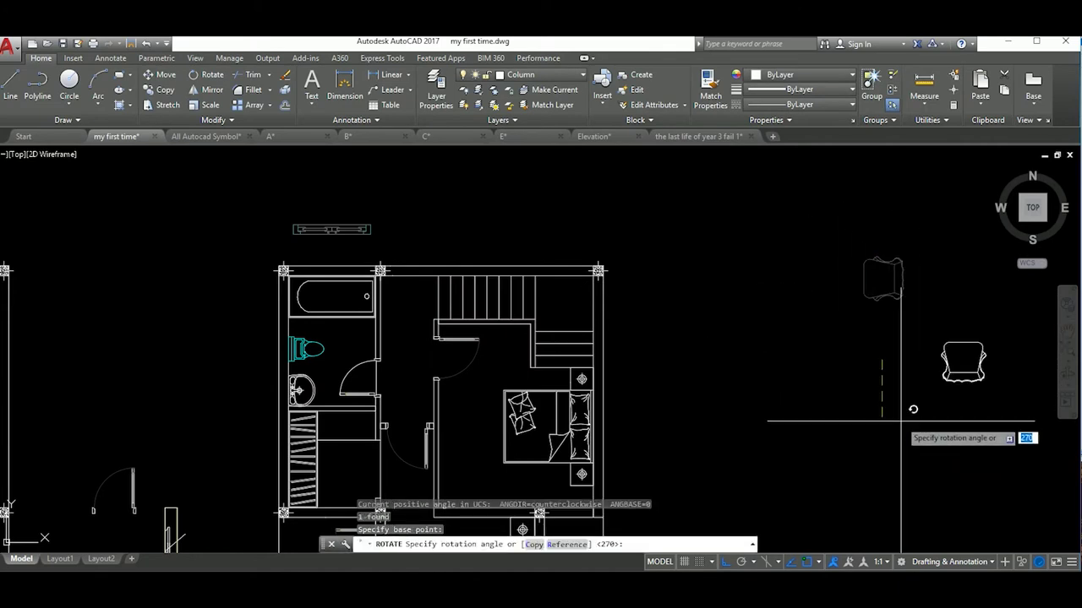
# Step: Move the rotated chair beside the first-floor wardrobe
pyautogui.click(997, 363)
pyautogui.write('m')
pyautogui.press('Return')
pyautogui.click(962, 381)
pyautogui.scroll(5, 560, 379)
pyautogui.click(560, 379)
# Step: Scale the chair by reference to a new length of 1500
pyautogui.write('l')
pyautogui.press('Return')
pyautogui.scroll(5, 567, 386)
pyautogui.click(505, 393)
pyautogui.click(622, 390)
pyautogui.write('sc')
pyautogui.press('Return')
pyautogui.click(643, 394)
pyautogui.write('r')
pyautogui.press('Return')
pyautogui.click(507, 397)
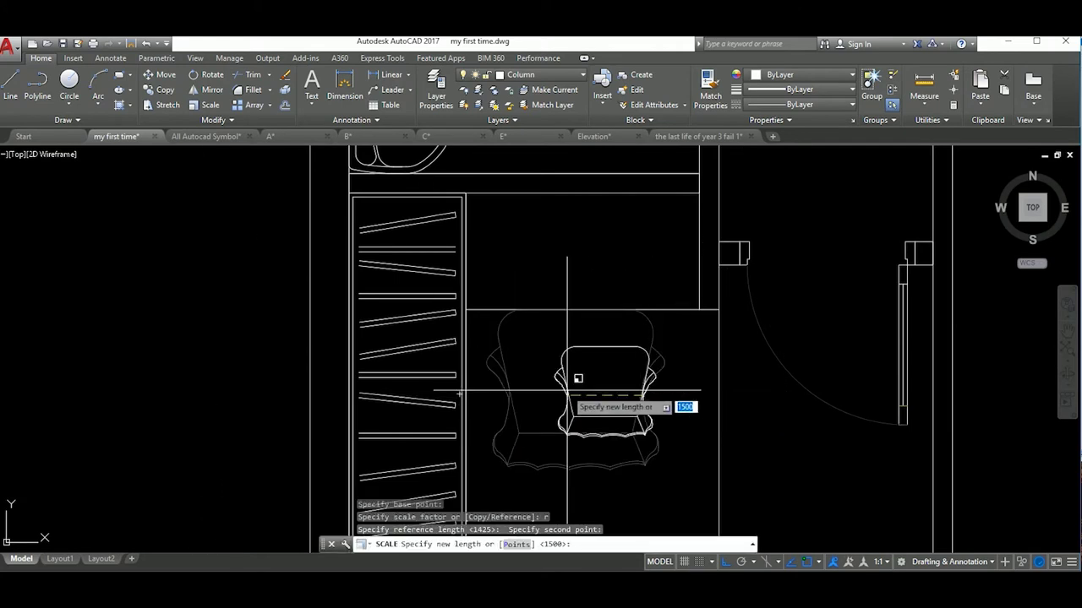
pyautogui.press('Return')
# Step: Start moving the resized chair and recentre the view on both floor plans
pyautogui.click(611, 425)
pyautogui.write('m')
pyautogui.press('Return')
pyautogui.click(623, 309)
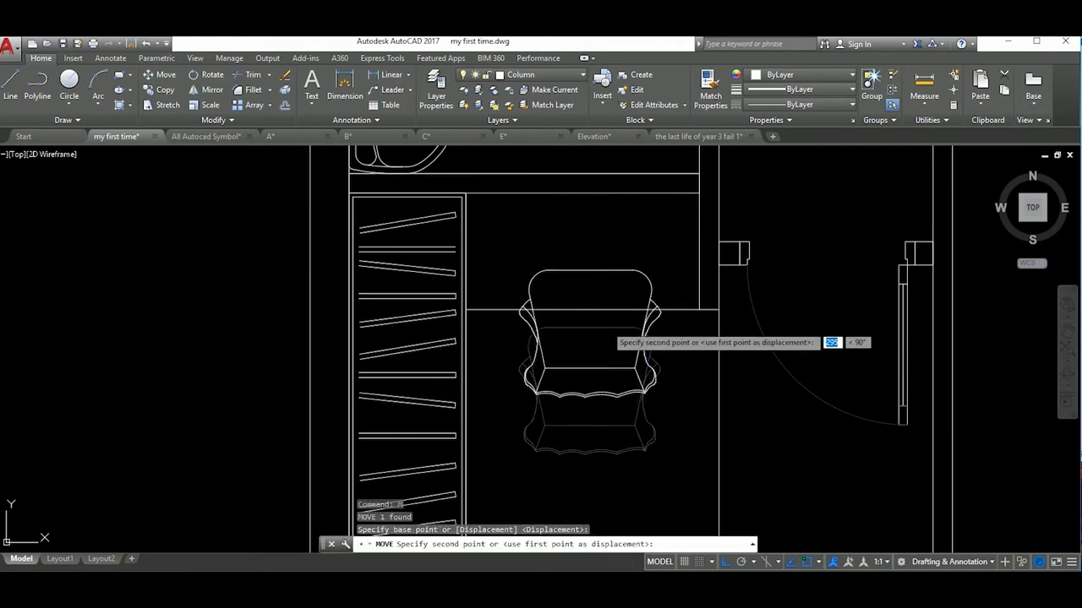
pyautogui.scroll(-10, 597, 384)
pyautogui.scroll(-2, 514, 379)
pyautogui.scroll(4, 652, 384)
pyautogui.scroll(-4, 652, 383)
pyautogui.moveTo(652, 384); pyautogui.dragTo(668, 398, button='middle')
pyautogui.scroll(2, 668, 397)
# Step: Move the door block into its place
pyautogui.click(736, 422)
pyautogui.click(635, 311)
pyautogui.write('m')
pyautogui.press('Return')
pyautogui.scroll(4, 681, 336)
pyautogui.click(680, 337)
# Step: Erase the stray door block and pan the view right
pyautogui.scroll(2, 681, 336)
pyautogui.scroll(-4, 681, 336)
pyautogui.scroll(-3, 761, 381)
pyautogui.scroll(1, 853, 429)
pyautogui.moveTo(852, 428); pyautogui.dragTo(929, 456, button='middle')
pyautogui.scroll(-2, 695, 374)
pyautogui.click(736, 374)
pyautogui.click(496, 418)
pyautogui.write('e')
pyautogui.press('Return')
pyautogui.scroll(2, 785, 331)
pyautogui.scroll(-2, 785, 330)
pyautogui.moveTo(591, 353)
pyautogui.mouseDown(button='middle')
pyautogui.moveTo(673, 353)
pyautogui.moveTo(657, 348)
pyautogui.mouseUp(button='middle')
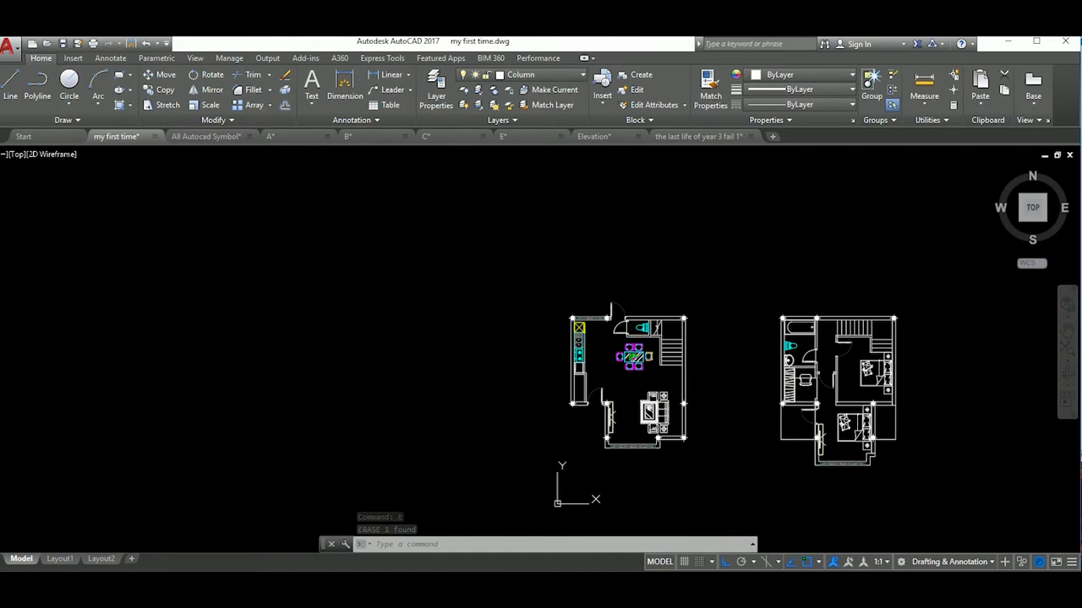
# Step: Draw the window frame rectangle in the wall beside the column
pyautogui.scroll(5, 724, 381)
pyautogui.write('rec')
pyautogui.press('Return')
pyautogui.click(642, 340)
pyautogui.click(828, 381)
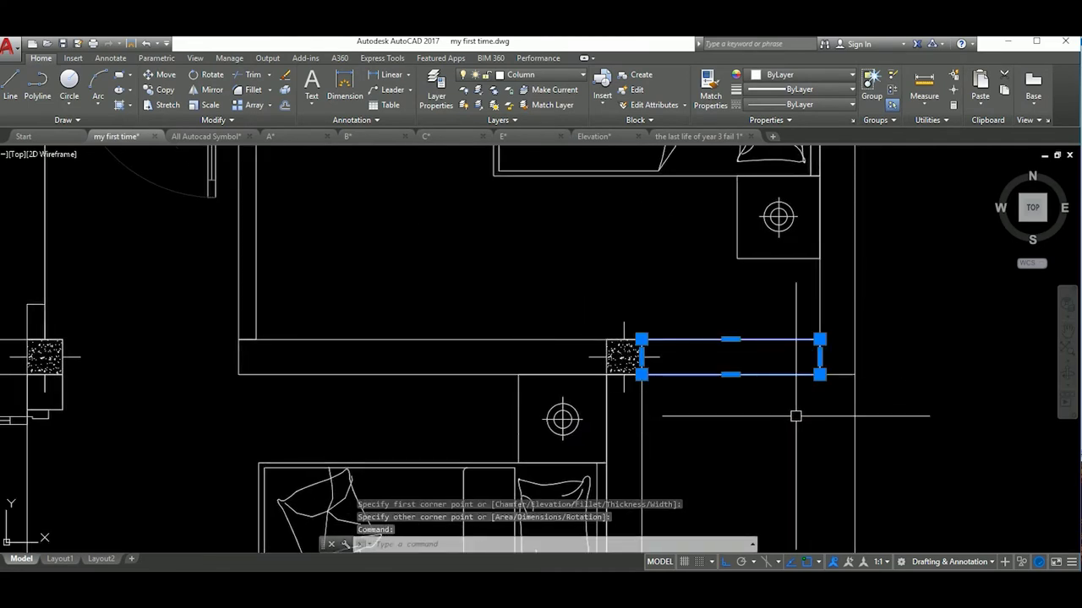
pyautogui.click(730, 375)
pyautogui.write('50')
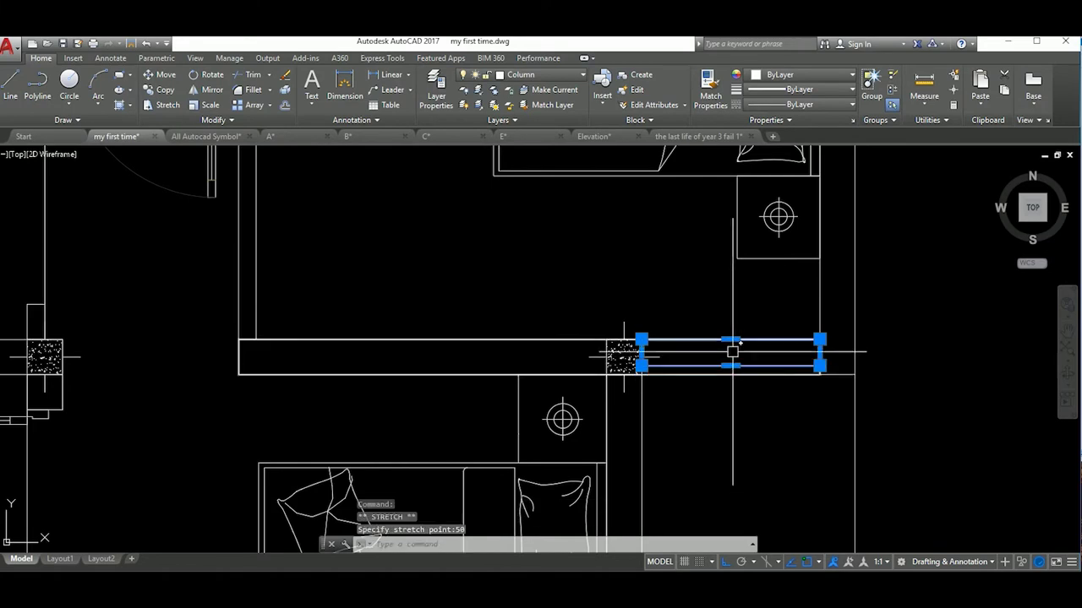
pyautogui.press('Escape')
pyautogui.scroll(3, 756, 371)
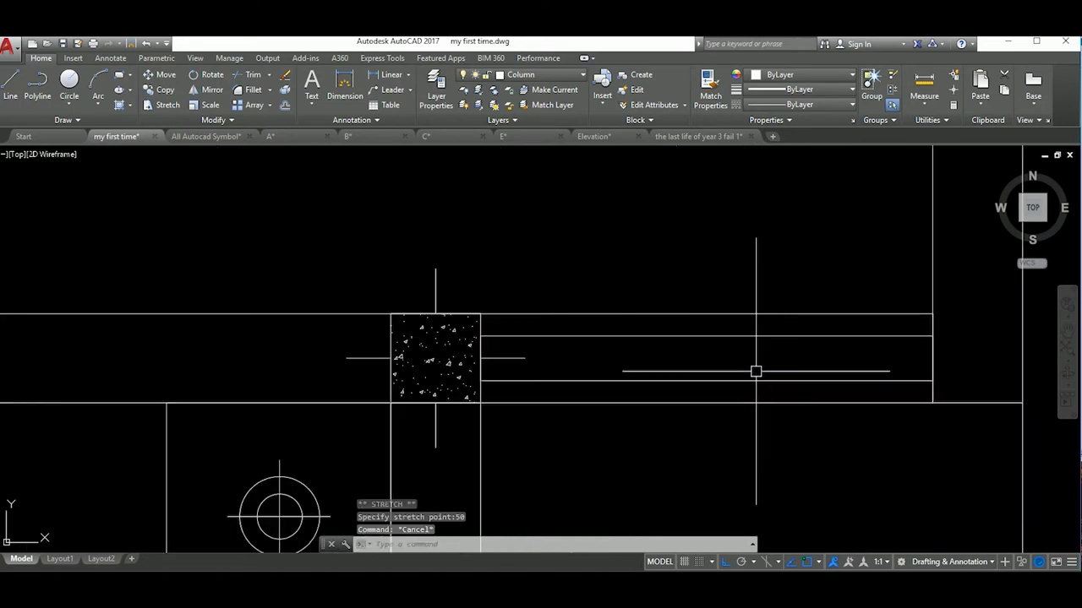
# Step: Draw a small jamb rectangle at one end of the window
pyautogui.write('rec')
pyautogui.press('Return')
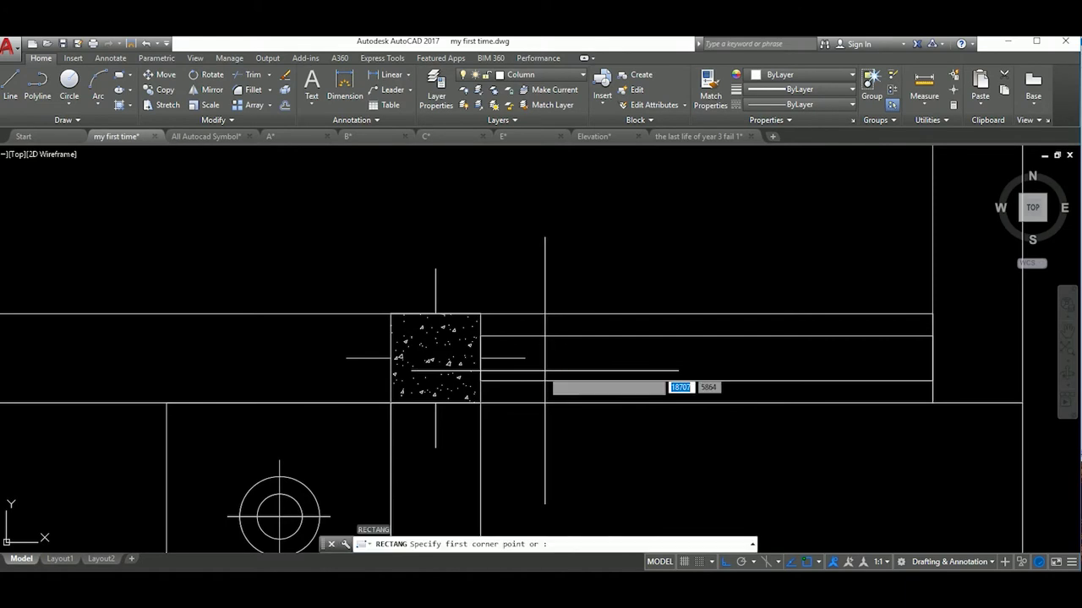
pyautogui.click(479, 335)
pyautogui.click(504, 358)
pyautogui.click(491, 357)
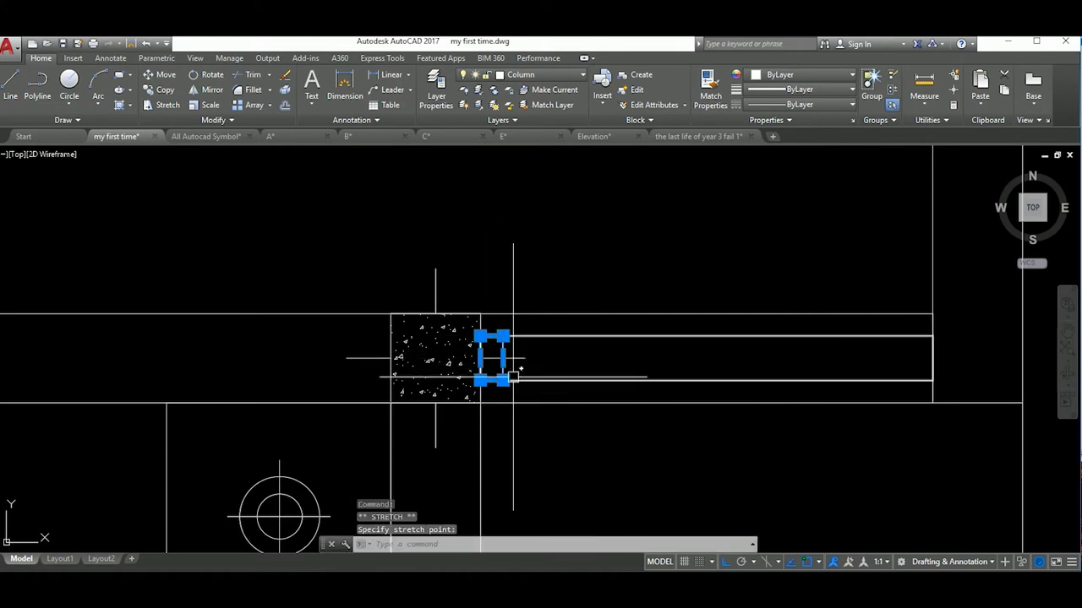
pyautogui.moveTo(528, 373); pyautogui.dragTo(600, 383, button='middle')
pyautogui.press('Escape')
# Step: Mirror the small rectangle to the opposite end, keeping the original
pyautogui.click(567, 382)
pyautogui.write('mi')
pyautogui.press('Return')
pyautogui.click(776, 368)
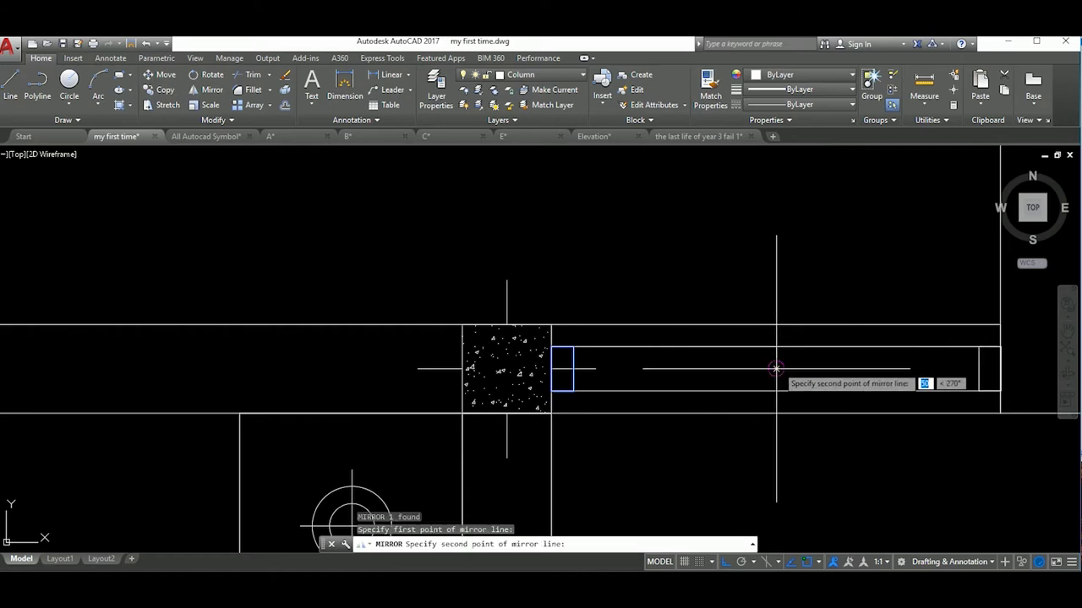
pyautogui.click(778, 386)
pyautogui.write('N')
pyautogui.press('Return')
pyautogui.scroll(-3, 786, 386)
pyautogui.scroll(3, 825, 365)
# Step: Copy the small rectangle along the window opening
pyautogui.write('l')
pyautogui.press('Return')
pyautogui.click(840, 355)
pyautogui.press('Escape')
pyautogui.press('Escape')
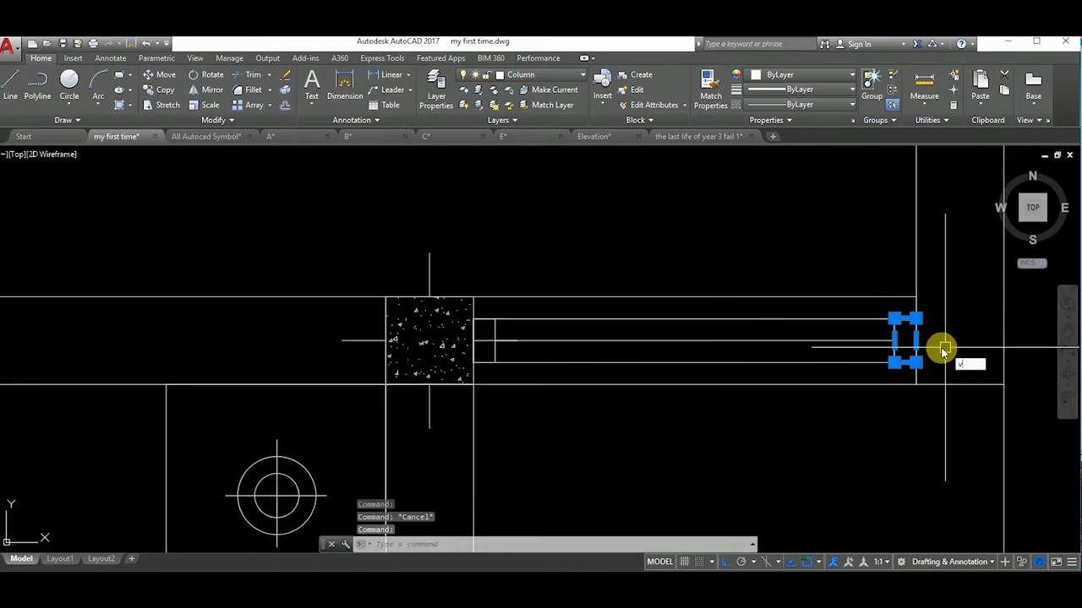
pyautogui.write('co')
pyautogui.press('Return')
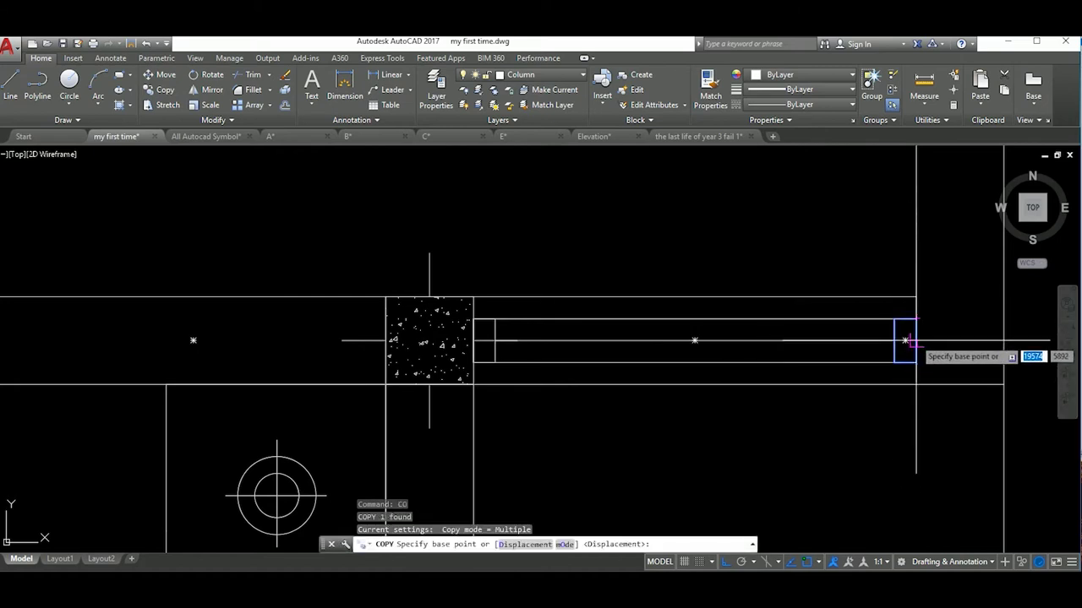
pyautogui.click(905, 341)
pyautogui.click(684, 342)
pyautogui.press('Escape')
pyautogui.click(684, 347)
pyautogui.click(684, 363)
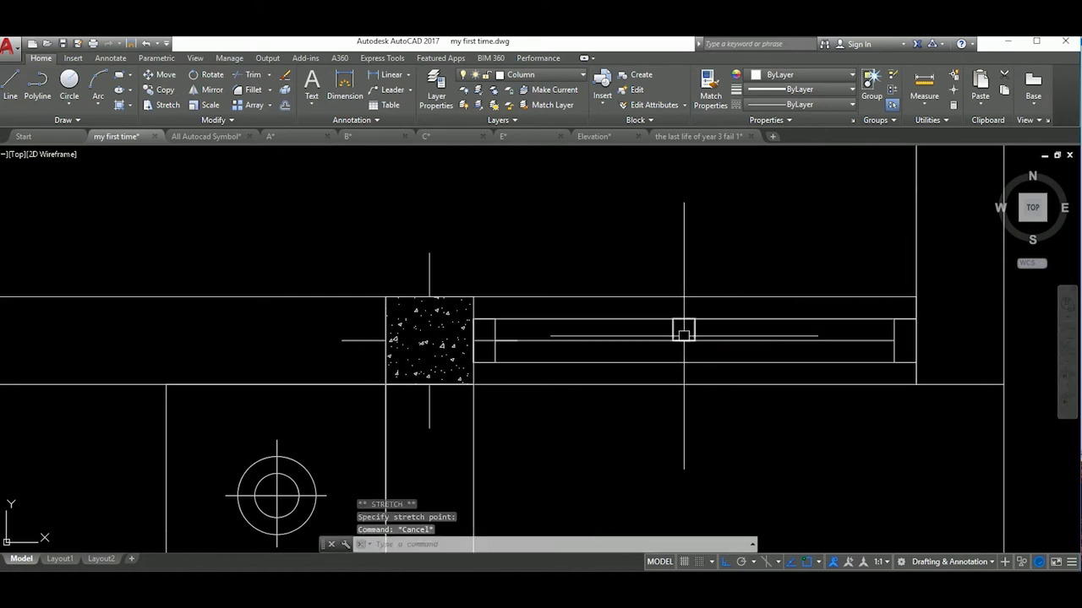
pyautogui.scroll(2, 683, 330)
# Step: Place a second copy of the small rectangle mid-window as the mullion
pyautogui.click(698, 330)
pyautogui.write('co')
pyautogui.press('Return')
pyautogui.click(664, 308)
pyautogui.click(698, 342)
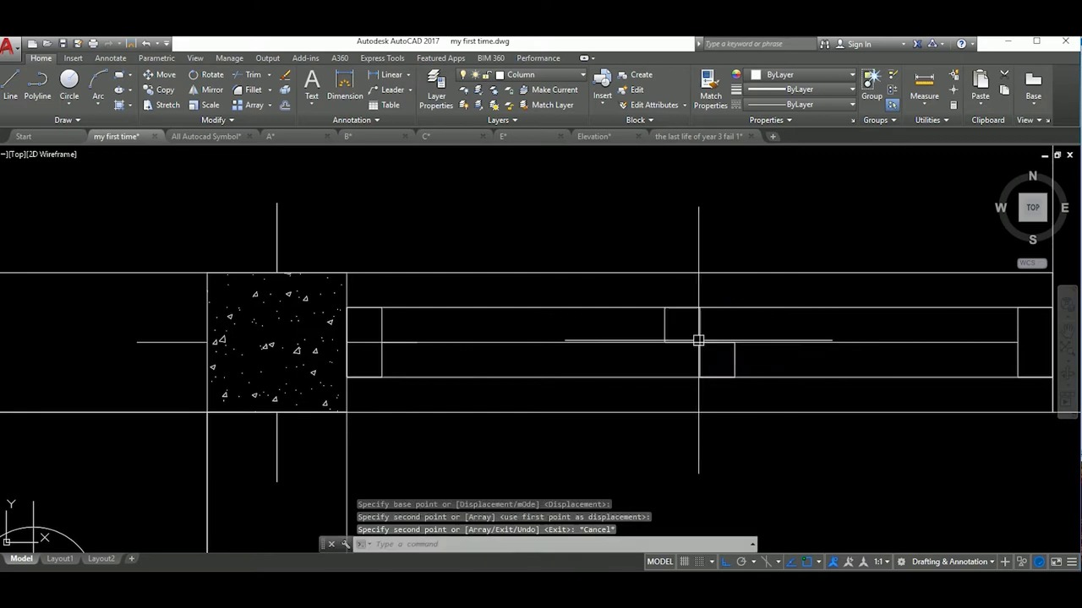
pyautogui.scroll(-3, 698, 341)
pyautogui.click(724, 368)
pyautogui.press('Escape')
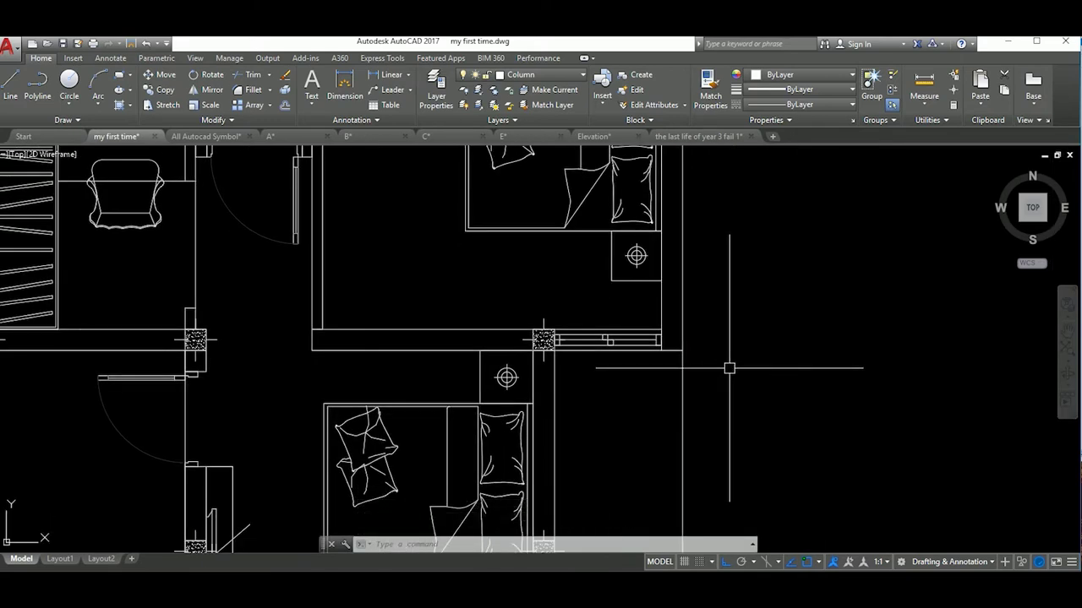
# Step: Erase the extra wall and window lines from the first-floor plan
pyautogui.scroll(-3, 724, 380)
pyautogui.scroll(2, 727, 381)
pyautogui.scroll(2, 763, 391)
pyautogui.moveTo(763, 391); pyautogui.dragTo(467, 315)
pyautogui.press('Delete')
# Step: Rotate the blue door and move it into the first-floor wall opening
pyautogui.scroll(-3, 409, 312)
pyautogui.moveTo(543, 362); pyautogui.dragTo(465, 254, button='middle')
pyautogui.click(782, 312)
pyautogui.click(784, 254)
pyautogui.click(763, 382)
pyautogui.write('m')
pyautogui.press('Return')
pyautogui.click(639, 382)
pyautogui.scroll(3, 797, 375)
pyautogui.scroll(-3, 797, 374)
pyautogui.scroll(3, 991, 380)
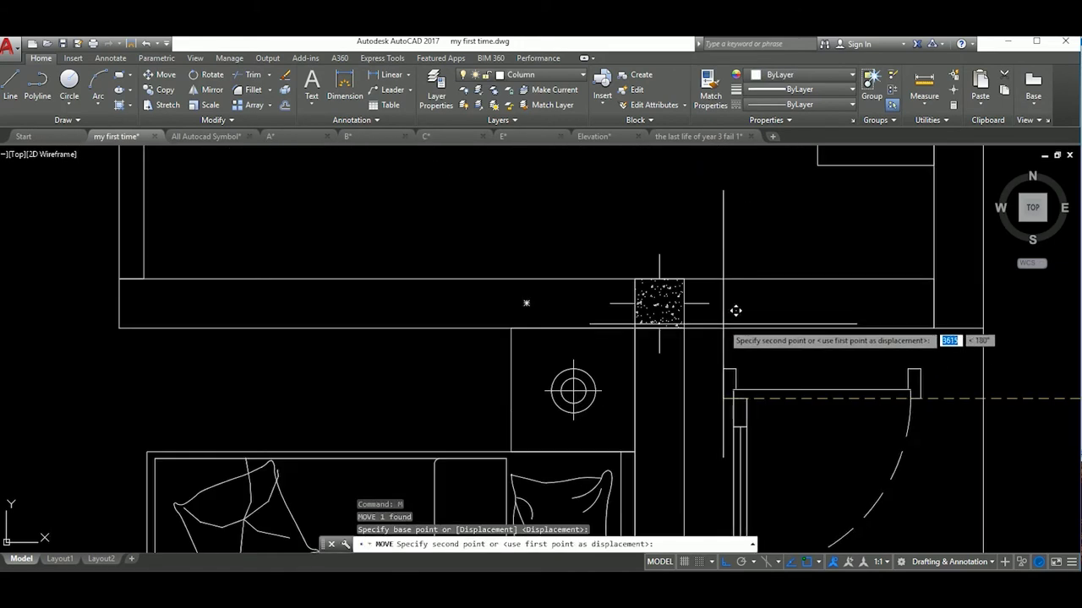
pyautogui.click(779, 309)
# Step: Begin a line from the door opening's edge, then cancel it
pyautogui.write('l')
pyautogui.press('Return')
pyautogui.click(808, 304)
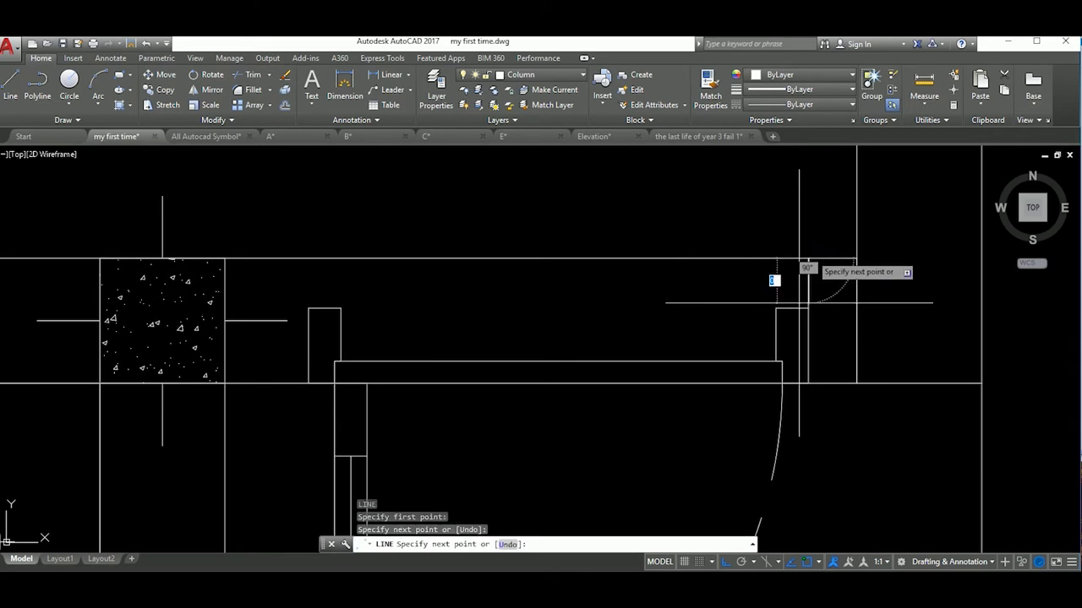
pyautogui.scroll(-1, 804, 272)
pyautogui.click(507, 220)
pyautogui.scroll(-2, 595, 343)
pyautogui.press('Escape')
pyautogui.scroll(2, 595, 343)
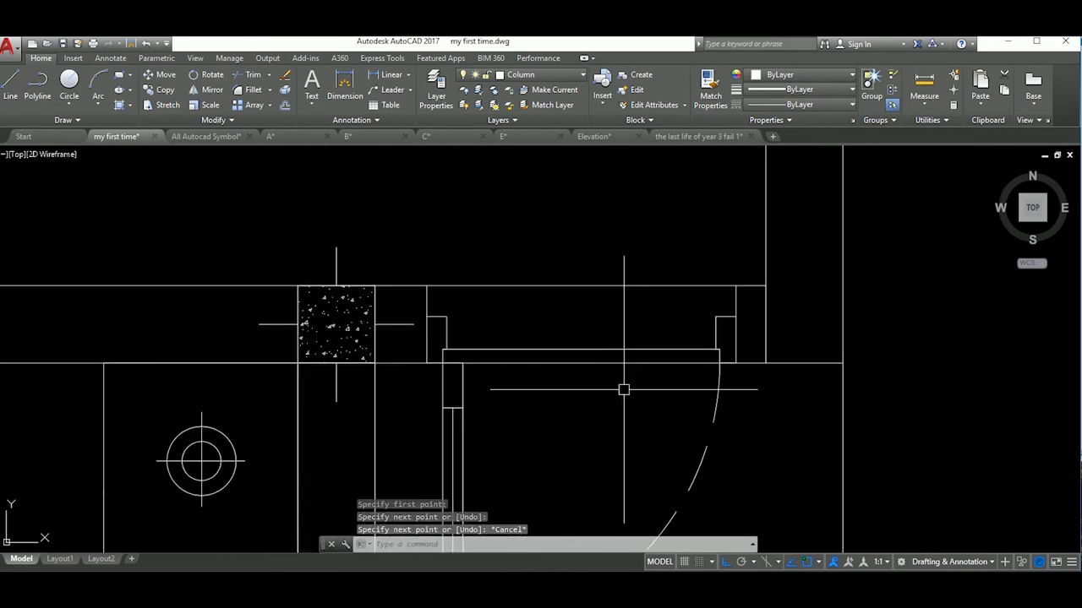
# Step: Try trimming the walls, cancel, and bring both floor plans into view
pyautogui.write('tr')
pyautogui.press('Return')
pyautogui.press('Return')
pyautogui.scroll(-5, 611, 321)
pyautogui.press('Escape')
pyautogui.scroll(-4, 640, 404)
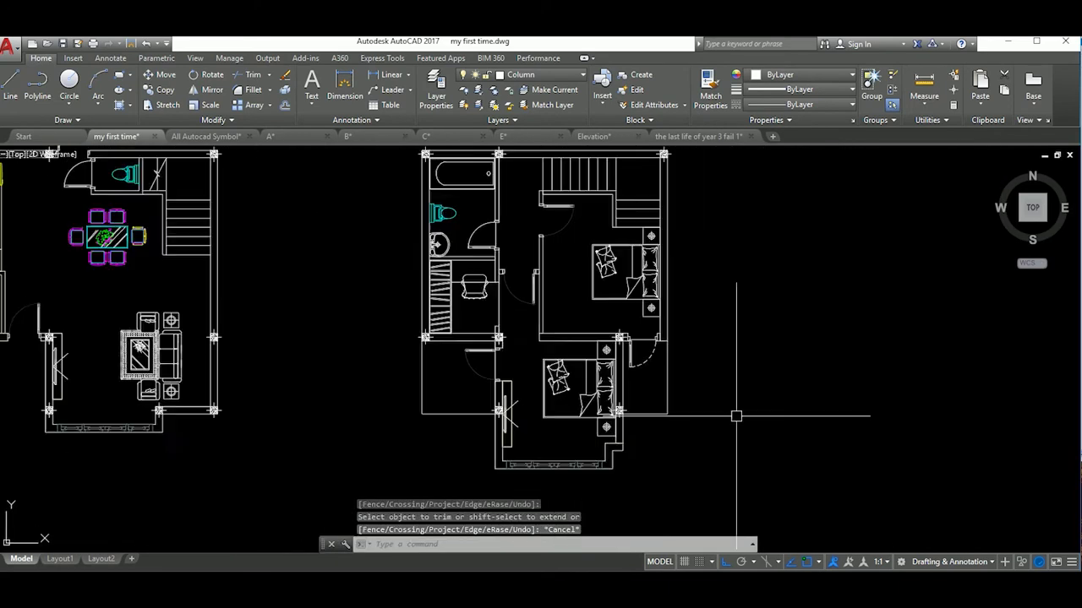
pyautogui.moveTo(736, 422); pyautogui.dragTo(677, 434, button='middle')
pyautogui.scroll(-2, 611, 374)
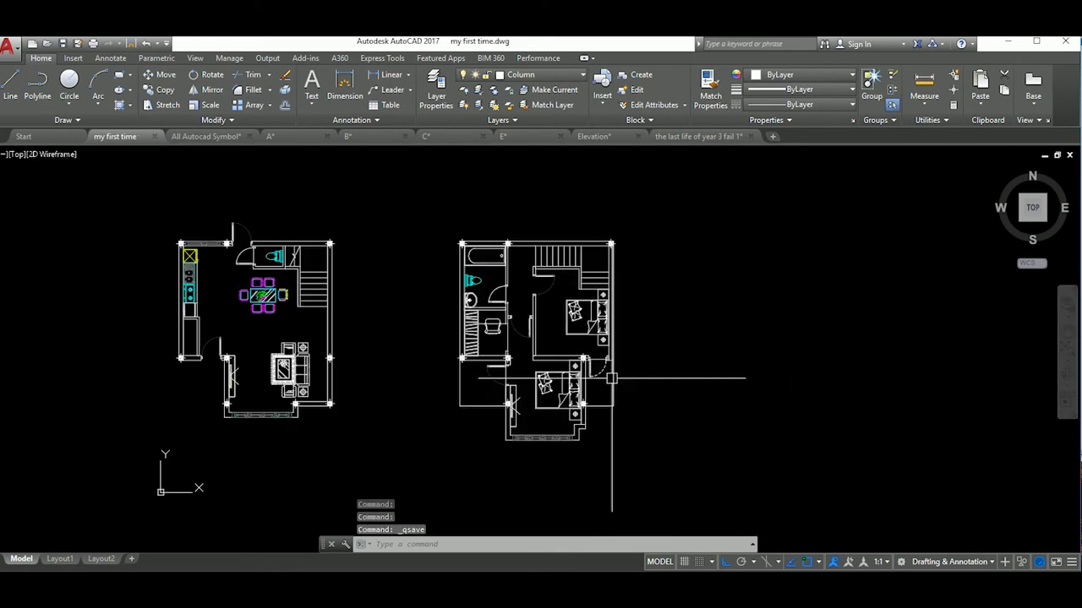
pyautogui.moveTo(160, 362); pyautogui.dragTo(358, 363, button='middle')
pyautogui.hotkey('ctrl', 's')
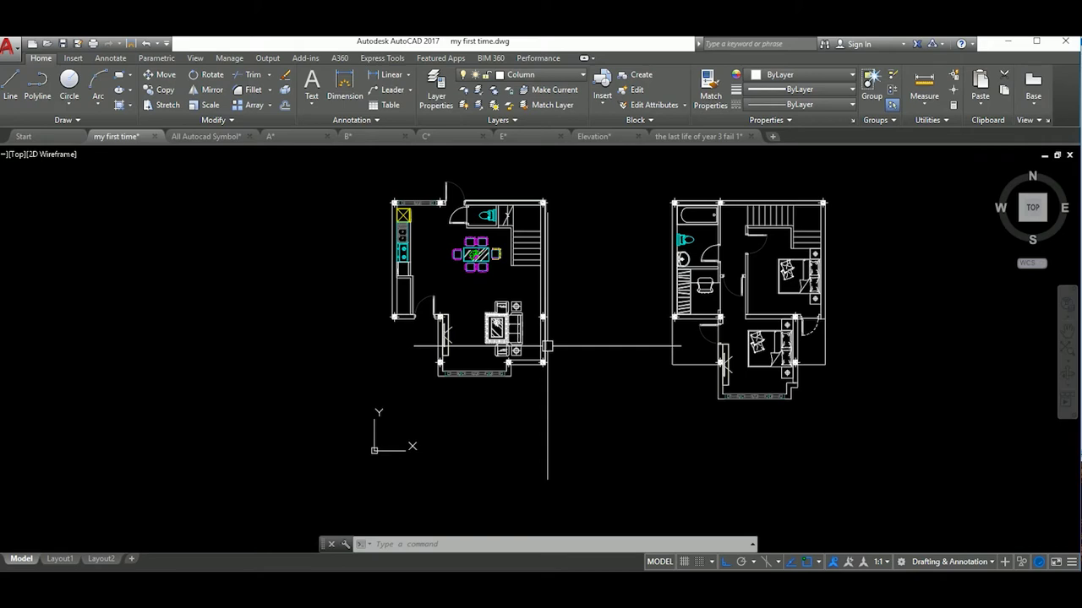
pyautogui.scroll(2, 448, 262)
pyautogui.scroll(-4, 515, 330)
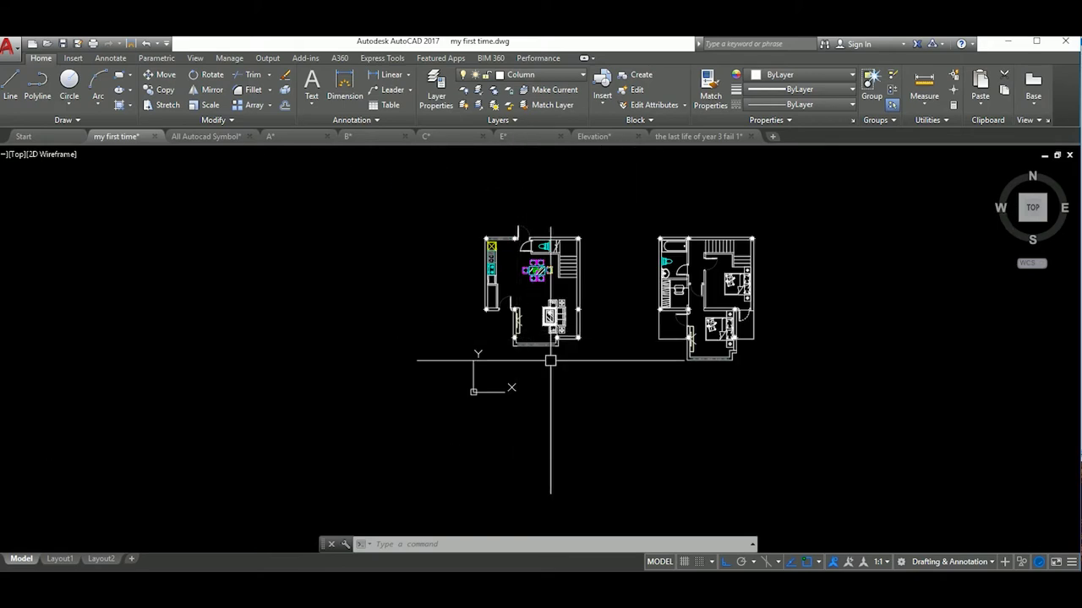
pyautogui.scroll(5, 550, 361)
pyautogui.moveTo(551, 361); pyautogui.dragTo(596, 325, button='middle')
pyautogui.press('Return')
pyautogui.scroll(4, 596, 324)
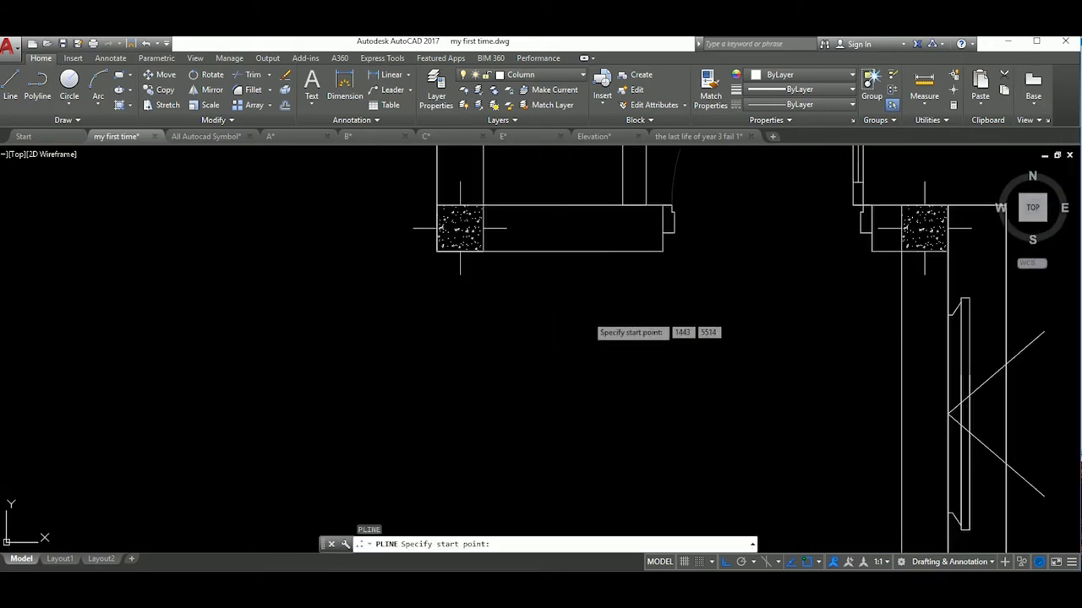
pyautogui.press('Escape')
pyautogui.write('rec')
pyautogui.press('Return')
pyautogui.scroll(3, 442, 251)
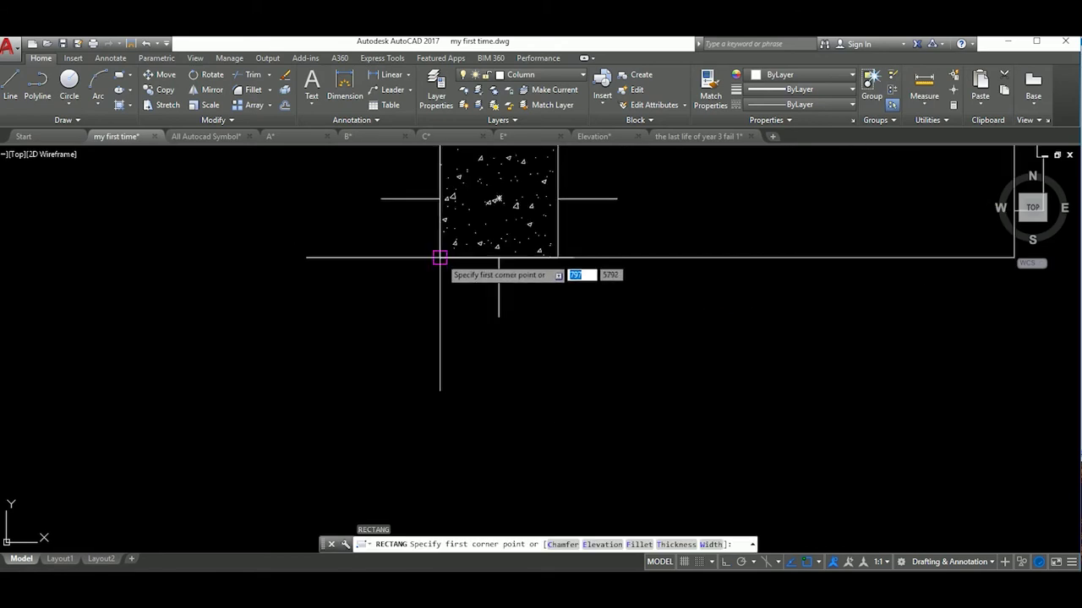
pyautogui.click(668, 336)
pyautogui.scroll(-3, 588, 334)
pyautogui.scroll(-3, 589, 335)
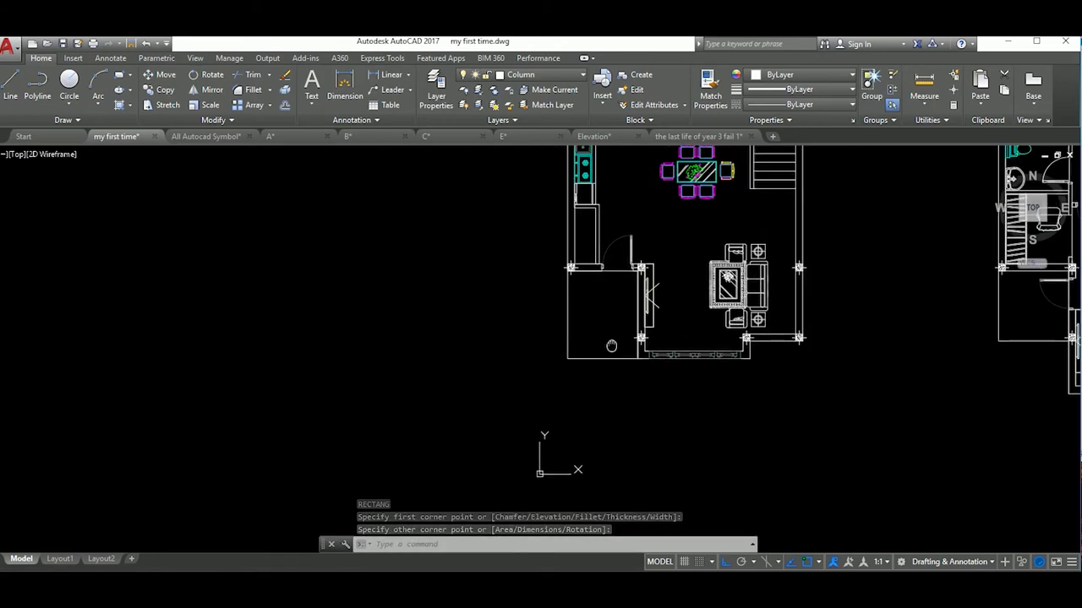
pyautogui.press('Escape')
pyautogui.scroll(3, 543, 446)
pyautogui.write('l')
pyautogui.press('Return')
pyautogui.click(520, 381)
pyautogui.click(698, 381)
pyautogui.press('Return')
pyautogui.write('o')
pyautogui.press('Return')
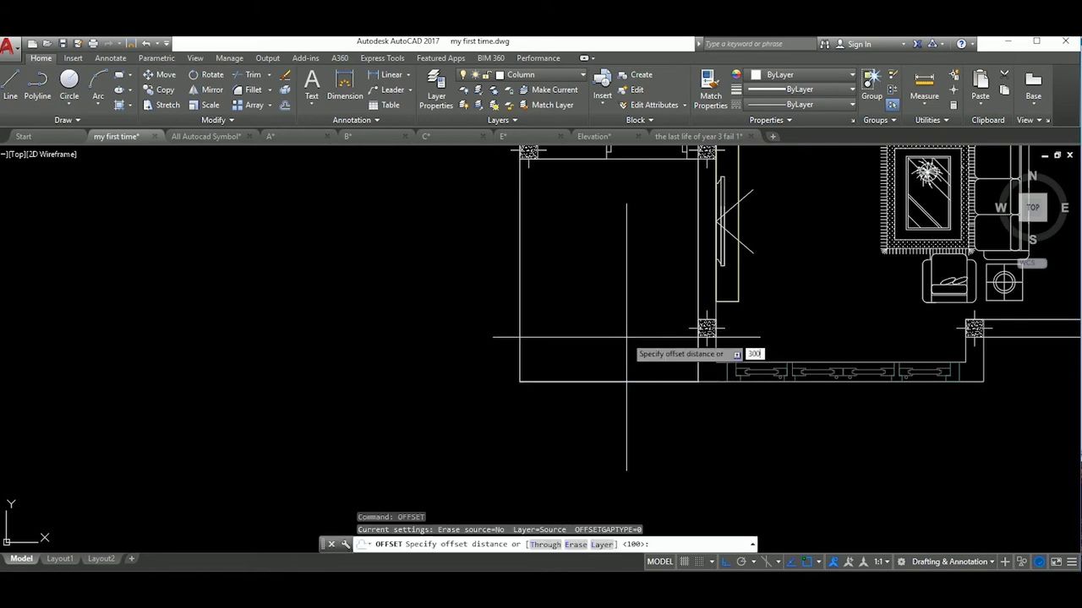
pyautogui.press('Escape')
pyautogui.click(626, 381)
pyautogui.write('e')
pyautogui.press('Return')
pyautogui.scroll(-3, 673, 396)
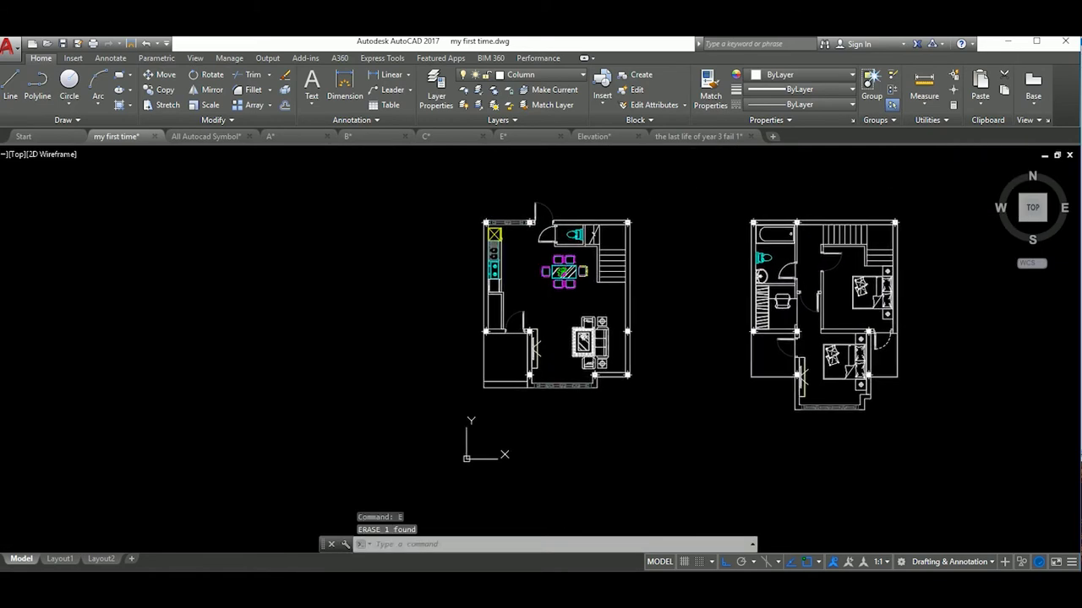
pyautogui.scroll(-2, 643, 416)
pyautogui.scroll(1, 514, 381)
pyautogui.scroll(1, 648, 348)
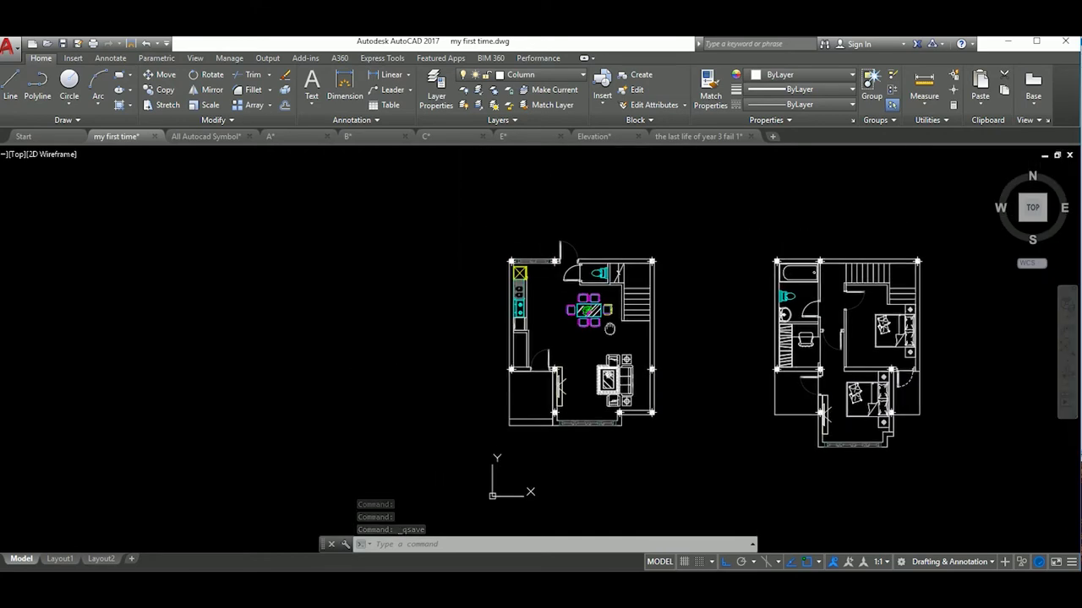
pyautogui.moveTo(813, 369); pyautogui.dragTo(665, 364, button='middle')
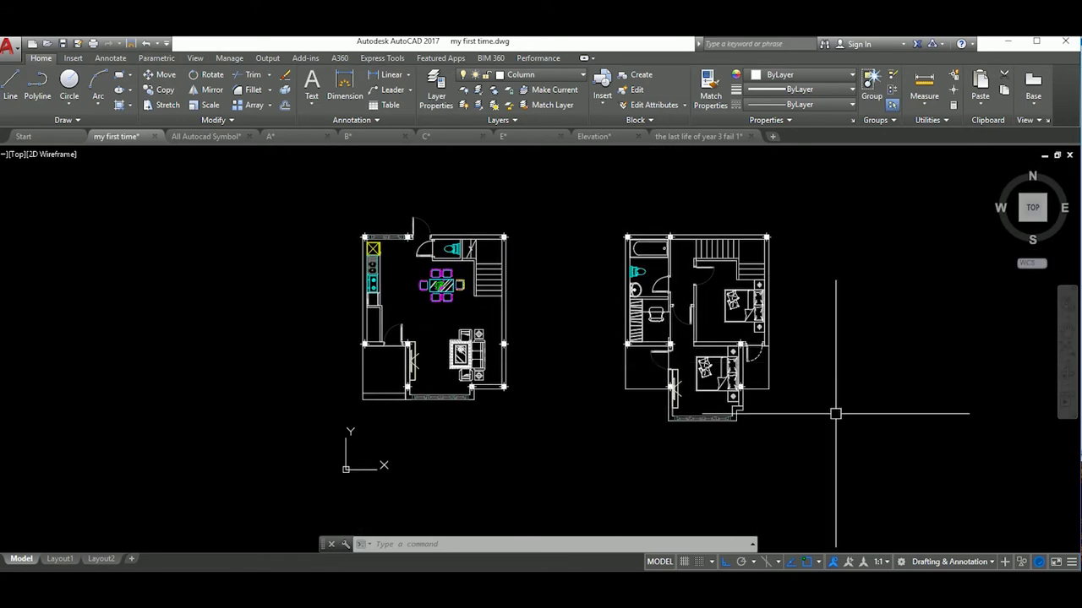
# Step: Cancel a stray selection window, text box and linear dimension command
pyautogui.scroll(-1, 682, 338)
pyautogui.scroll(1, 682, 338)
pyautogui.click(435, 169)
pyautogui.press('Escape')
pyautogui.press('Escape')
pyautogui.scroll(-1, 628, 422)
pyautogui.scroll(1, 628, 409)
pyautogui.scroll(-1, 640, 422)
pyautogui.scroll(1, 641, 424)
pyautogui.press('space')
pyautogui.click(549, 435)
pyautogui.press('Escape')
pyautogui.scroll(3, 640, 447)
pyautogui.write('DI')
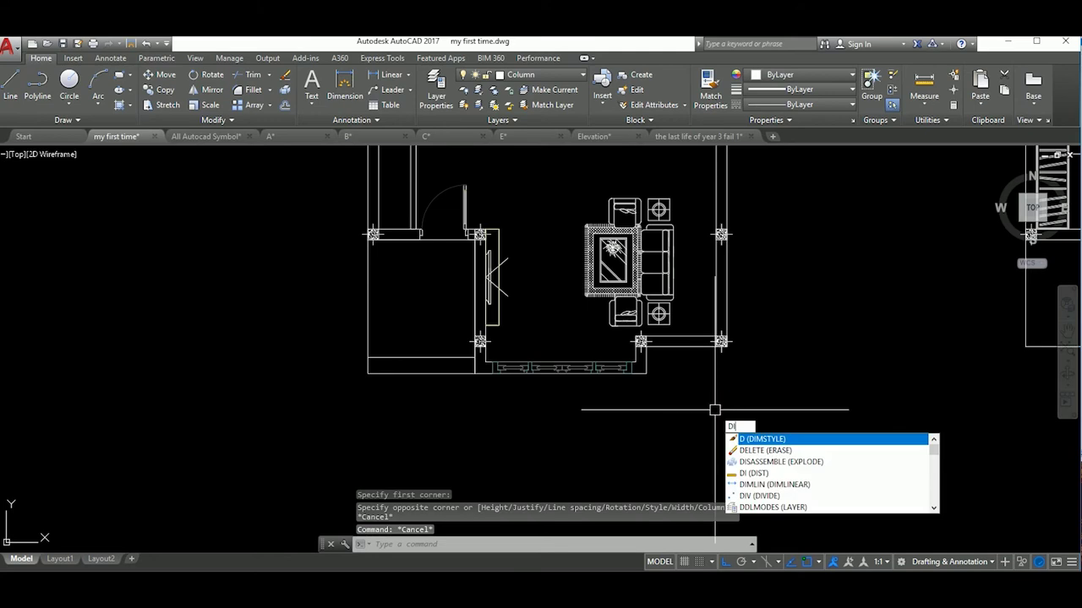
pyautogui.press('Return')
pyautogui.press('Escape')
# Step: Place a horizontal XLINE construction line along the bottom wall
pyautogui.write('xl')
pyautogui.press('Return')
pyautogui.write('h')
pyautogui.press('Return')
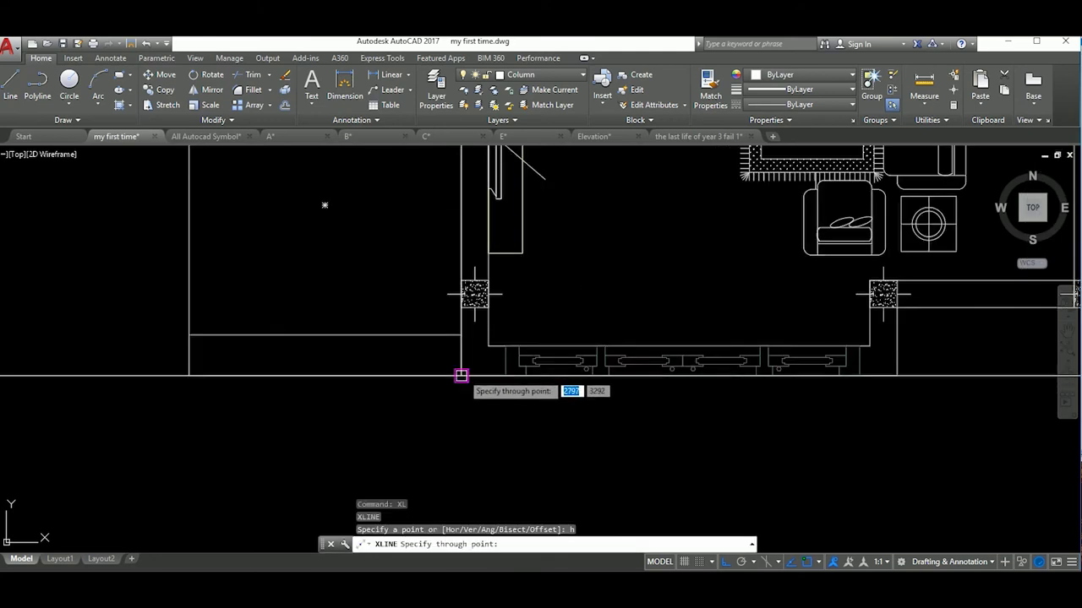
pyautogui.click(459, 380)
pyautogui.scroll(-3, 667, 440)
pyautogui.press('Escape')
pyautogui.scroll(3, 666, 406)
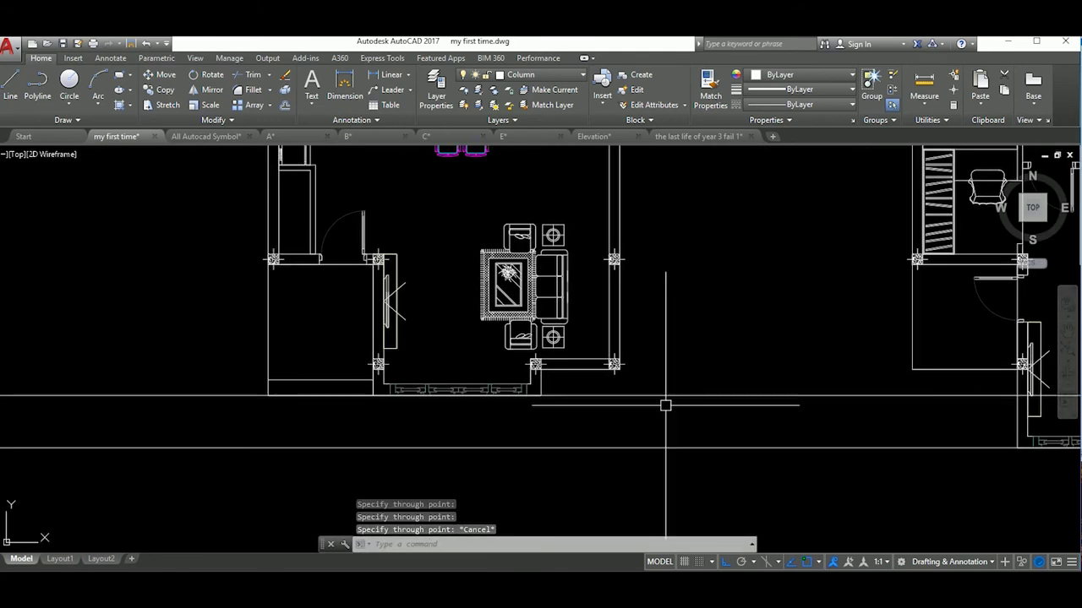
# Step: Start vertical construction lines with the Ver option, then cancel placement
pyautogui.press('Return')
pyautogui.write('v')
pyautogui.press('Return')
pyautogui.scroll(5, 285, 261)
pyautogui.scroll(-5, 567, 362)
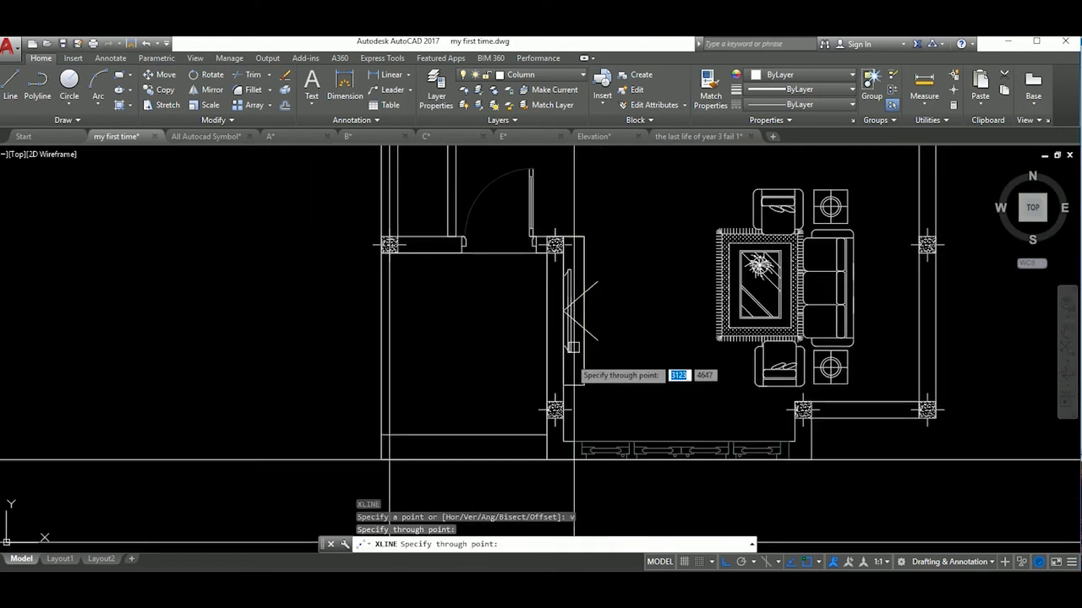
pyautogui.scroll(3, 556, 383)
pyautogui.scroll(-3, 562, 365)
pyautogui.scroll(5, 526, 229)
pyautogui.scroll(-1, 657, 295)
pyautogui.scroll(-6, 680, 387)
pyautogui.scroll(5, 680, 387)
pyautogui.scroll(-5, 599, 285)
pyautogui.scroll(5, 724, 363)
pyautogui.scroll(3, 707, 393)
pyautogui.press('Escape')
# Step: Copy the column block to a second position with CO
pyautogui.click(593, 356)
pyautogui.write('co')
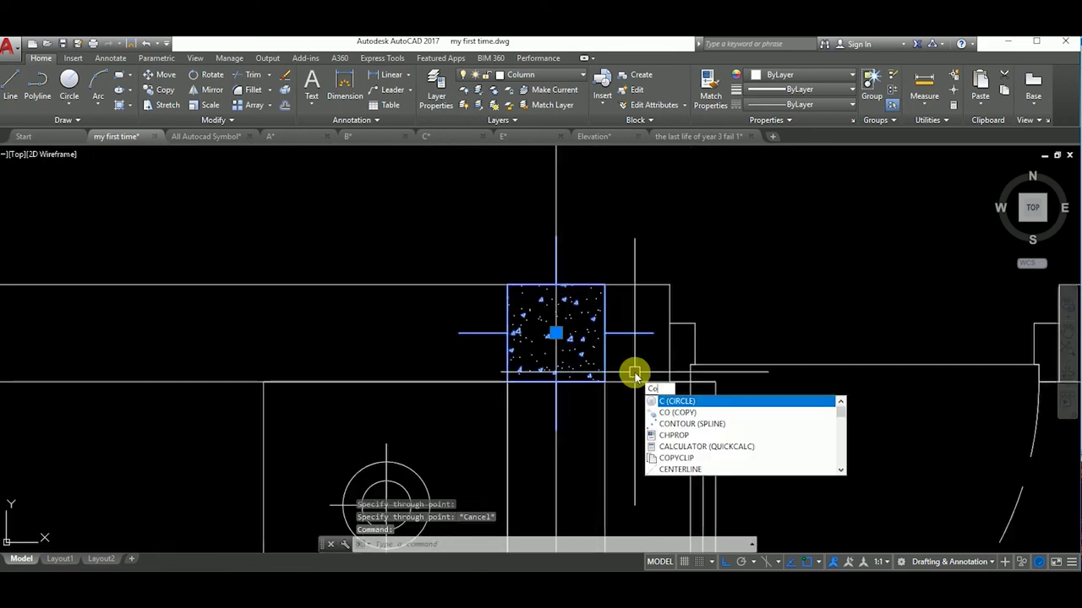
pyautogui.press('Return')
pyautogui.click(635, 374)
pyautogui.click(797, 346)
pyautogui.press('Escape')
pyautogui.scroll(-2, 789, 404)
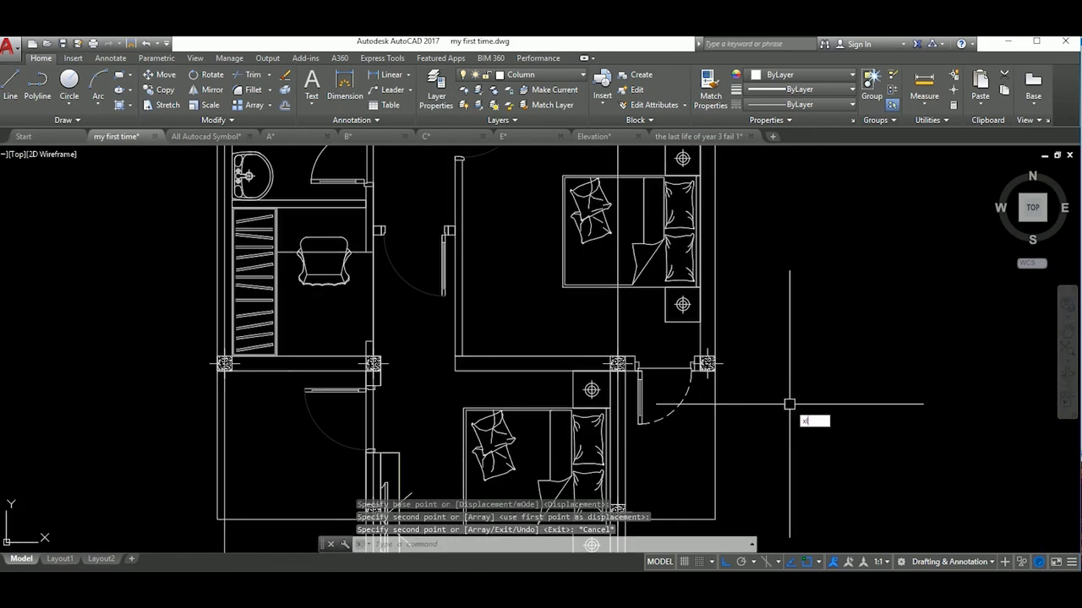
# Step: Add another horizontal construction line through a column
pyautogui.write('l')
pyautogui.press('Return')
pyautogui.write('h')
pyautogui.press('Return')
pyautogui.scroll(5, 794, 397)
pyautogui.scroll(-8, 743, 397)
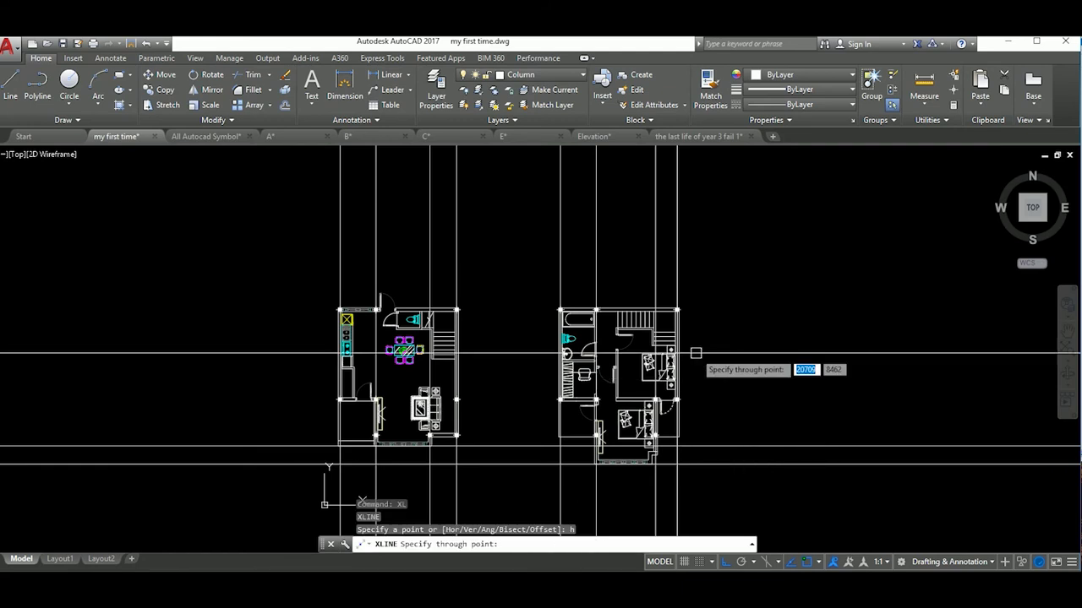
pyautogui.scroll(5, 693, 321)
pyautogui.click(690, 276)
pyautogui.scroll(-3, 668, 338)
pyautogui.scroll(2, 729, 363)
pyautogui.scroll(3, 676, 330)
pyautogui.scroll(-5, 676, 355)
pyautogui.press('Escape')
pyautogui.scroll(2, 700, 346)
pyautogui.scroll(1, 744, 363)
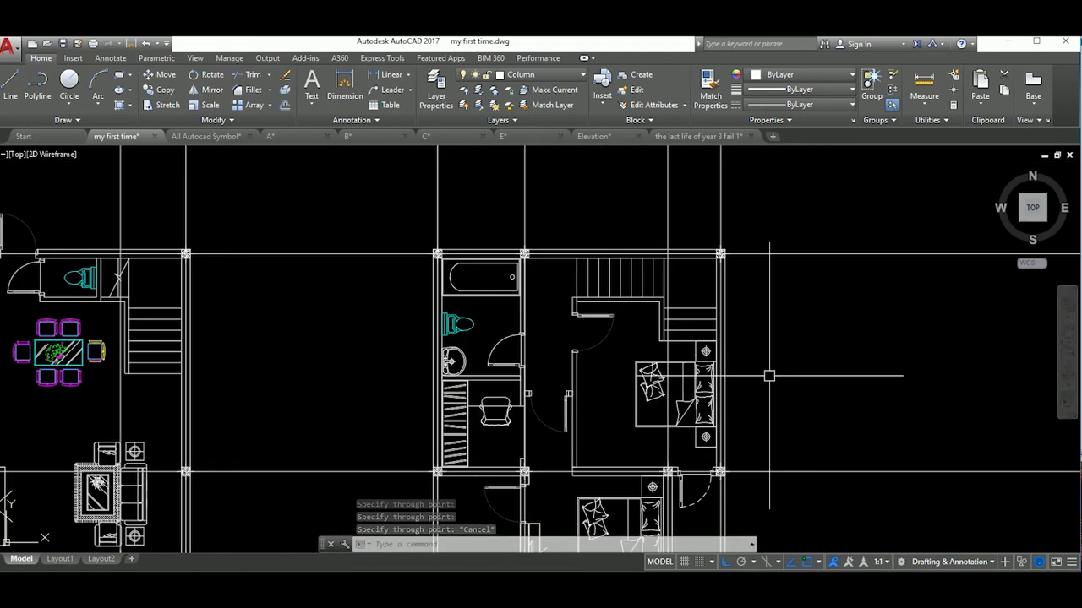
# Step: Bring the area below the ground-floor living room into view
pyautogui.moveTo(418, 307); pyautogui.dragTo(659, 322, button='middle')
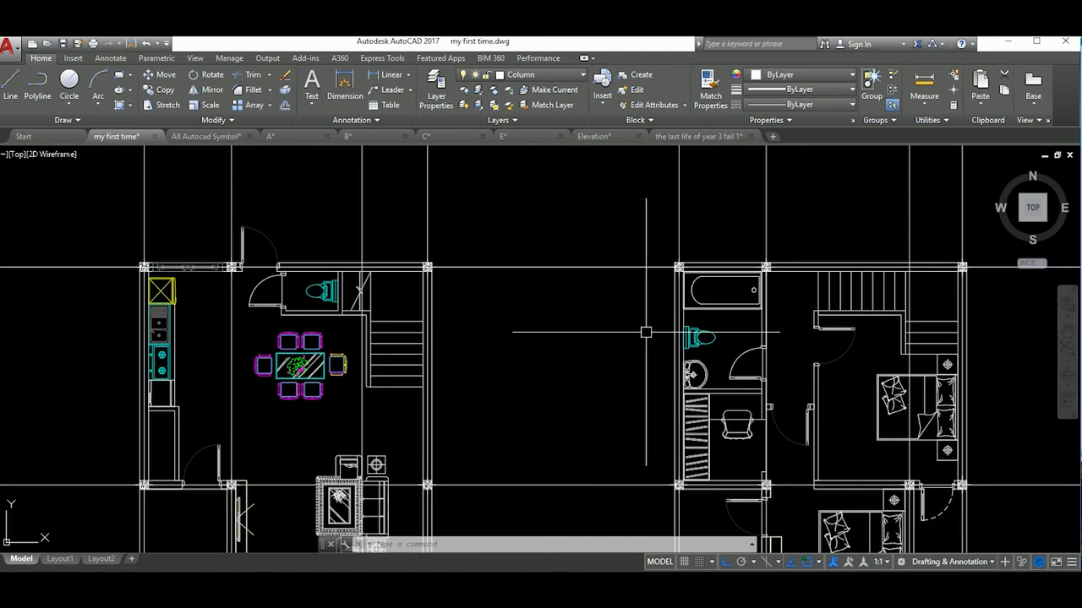
pyautogui.scroll(-4, 558, 338)
pyautogui.scroll(3, 457, 380)
pyautogui.scroll(2, 592, 347)
pyautogui.moveTo(593, 347); pyautogui.dragTo(563, 346, button='middle')
pyautogui.click(564, 346)
pyautogui.press('Escape')
pyautogui.scroll(-3, 465, 347)
pyautogui.scroll(3, 373, 348)
# Step: Offset the construction line below the plan by 400
pyautogui.click(340, 334)
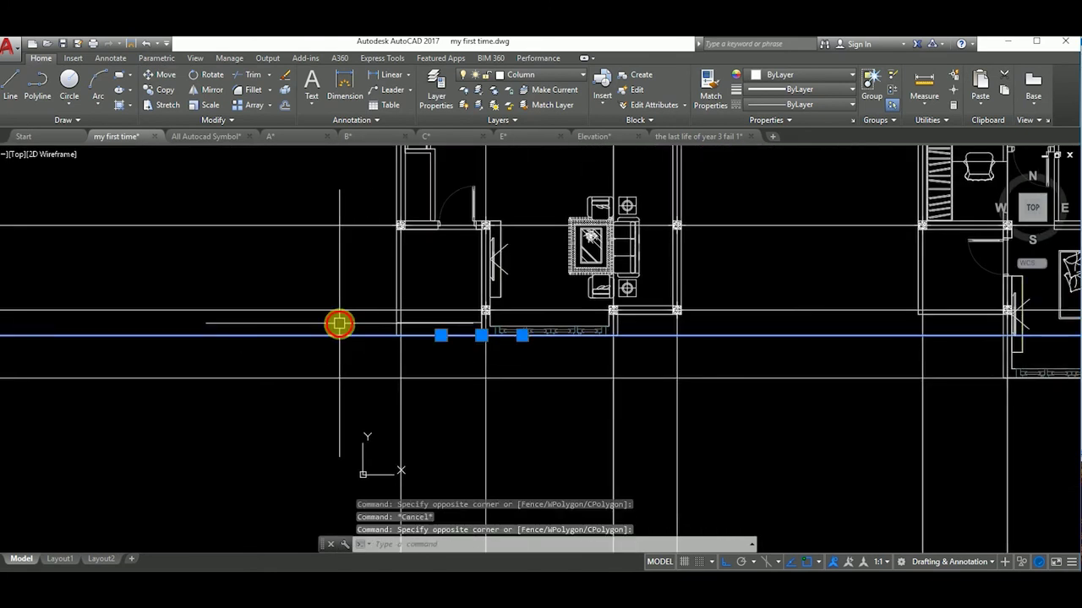
pyautogui.write('o')
pyautogui.press('Return')
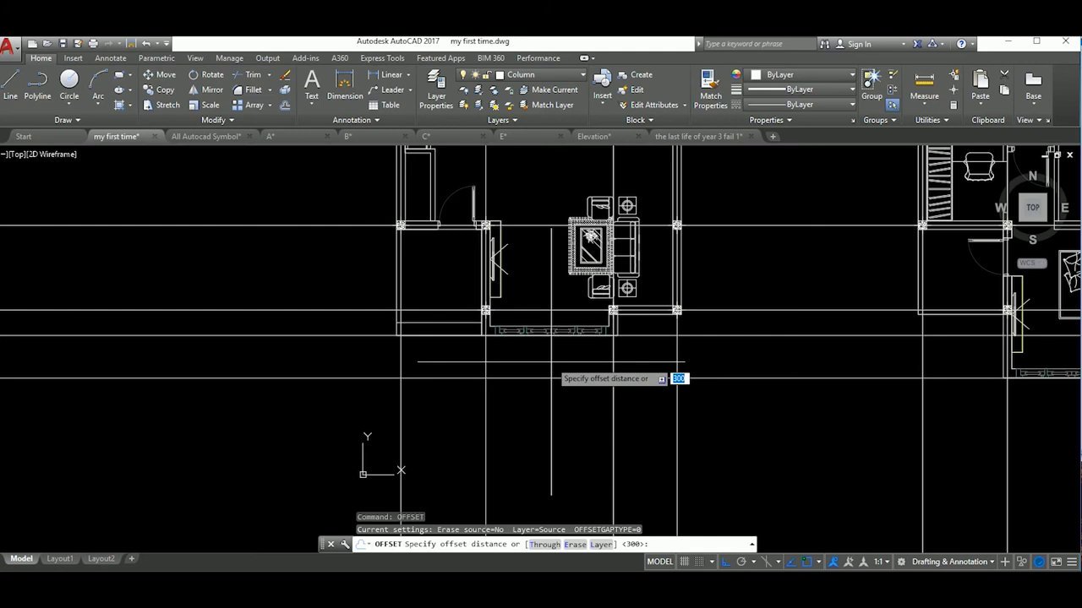
pyautogui.write('400')
pyautogui.press('Return')
pyautogui.click(560, 367)
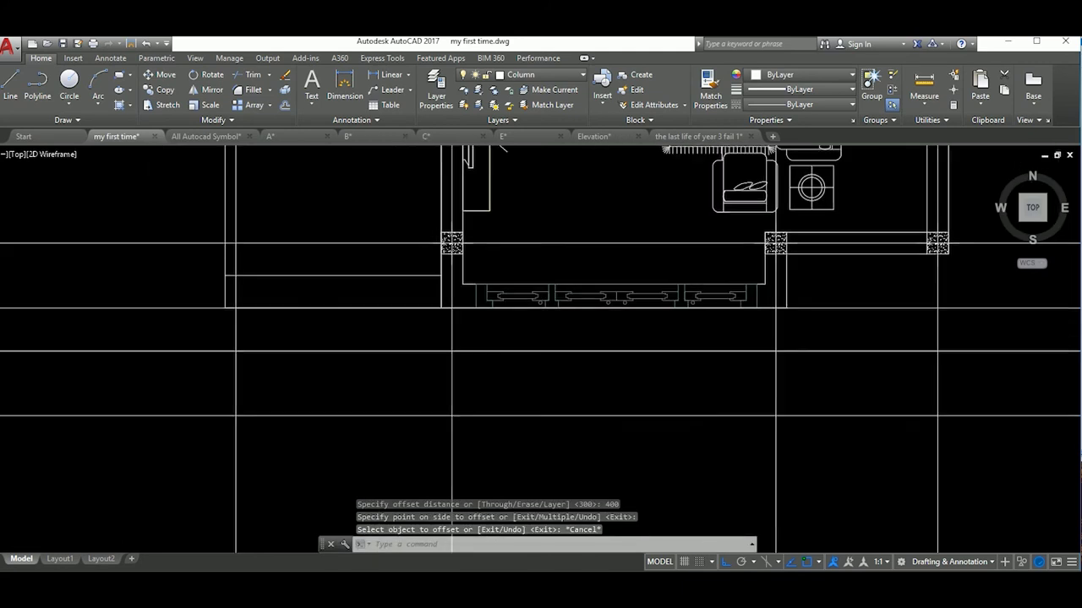
pyautogui.scroll(2, 560, 367)
pyautogui.click(578, 376)
pyautogui.press('Escape')
# Step: Add a 2000 linear dimension between two axis lines below the plan
pyautogui.write('di')
pyautogui.press('Return')
pyautogui.click(363, 321)
pyautogui.scroll(2, 362, 321)
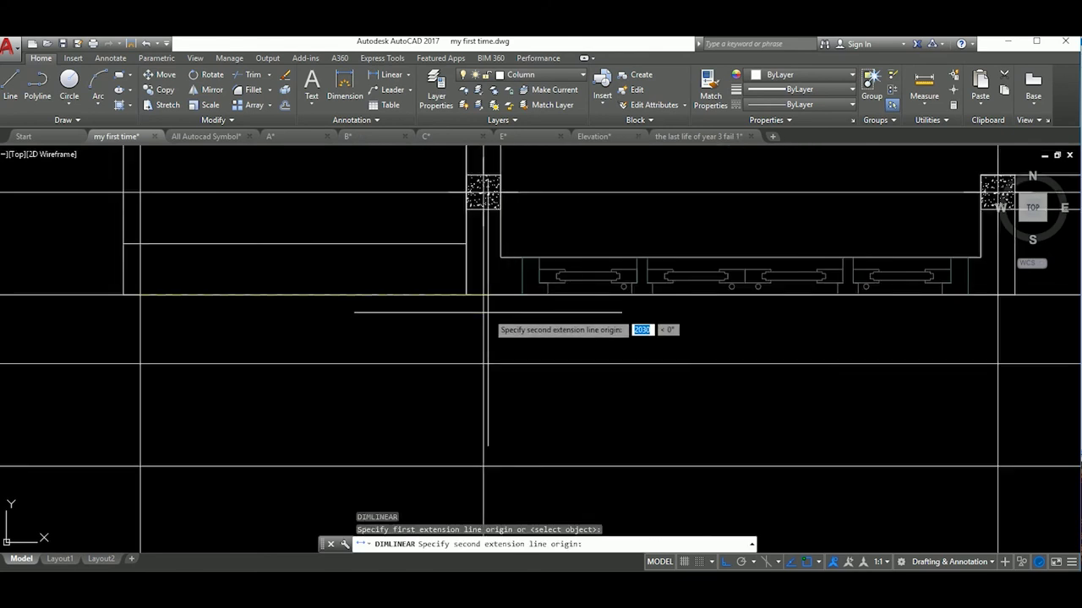
pyautogui.click(483, 364)
pyautogui.click(501, 367)
pyautogui.click(484, 338)
# Step: Start a new dimension style named Small house
pyautogui.write('d')
pyautogui.press('Return')
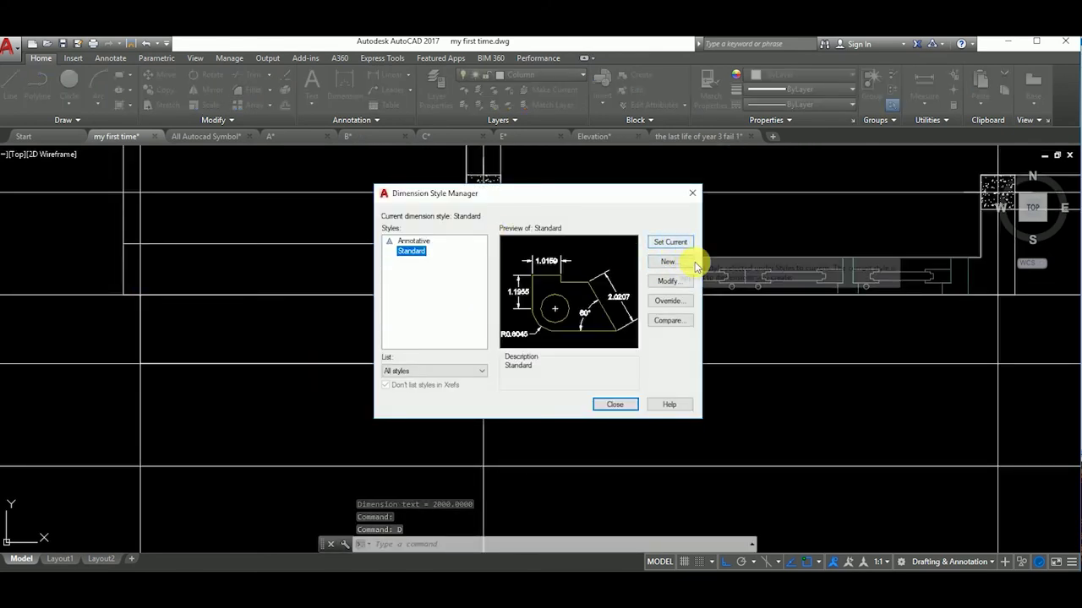
pyautogui.click(683, 263)
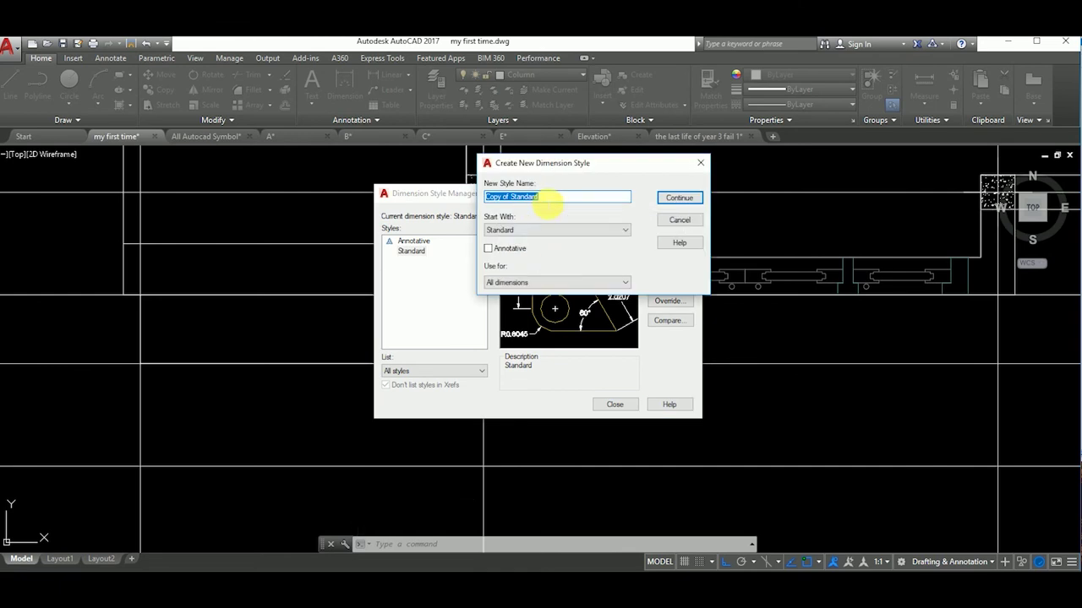
pyautogui.write('Small house')
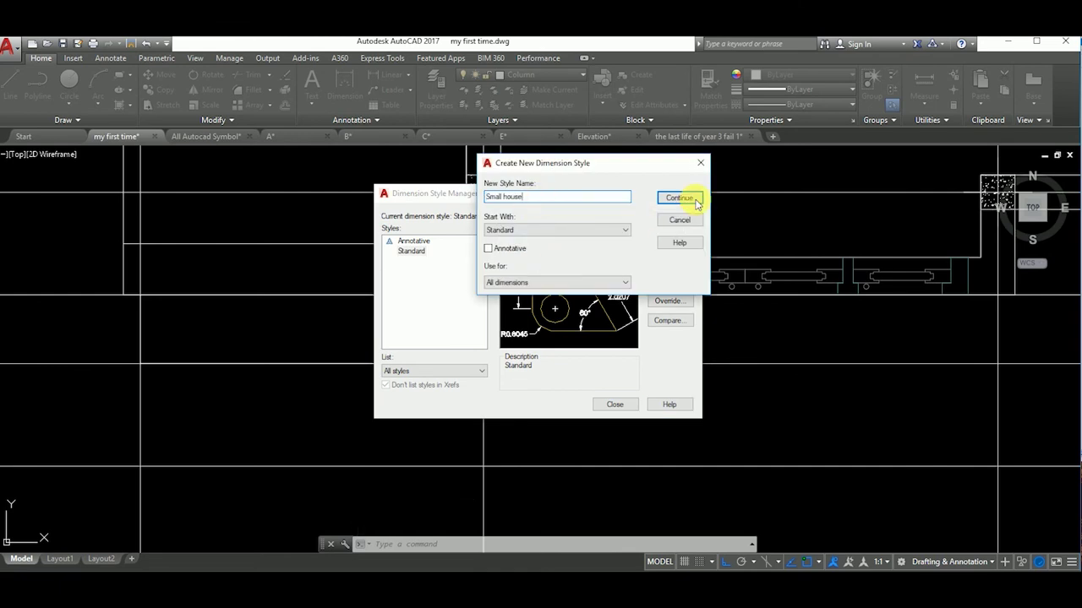
pyautogui.click(679, 198)
# Step: Keep the dimension line colour ByBlock and set the Lines values to 10
pyautogui.click(437, 115)
pyautogui.write('10')
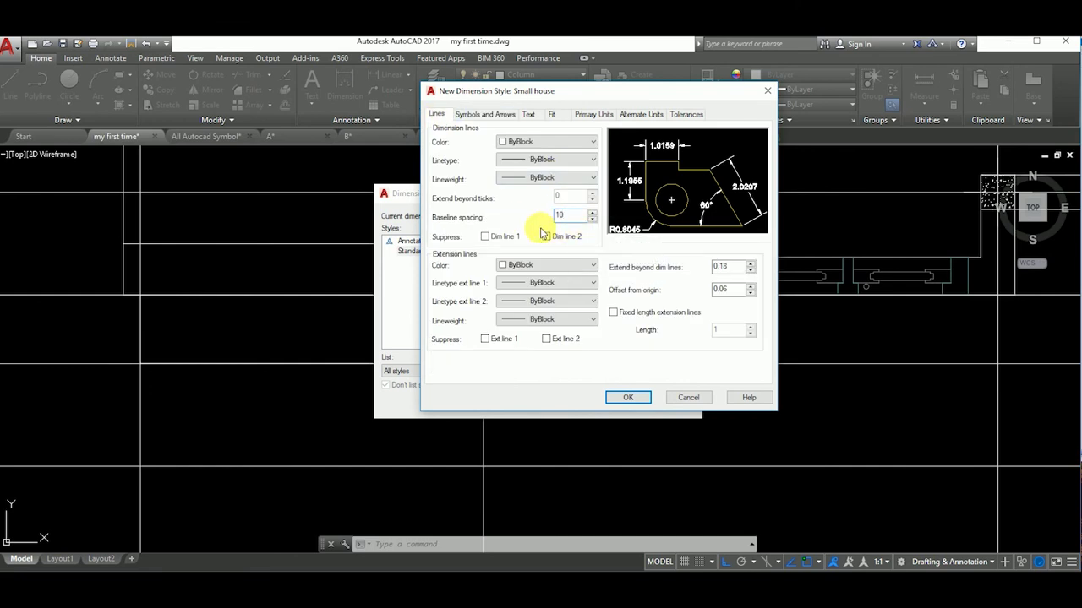
pyautogui.click(553, 142)
pyautogui.click(541, 154)
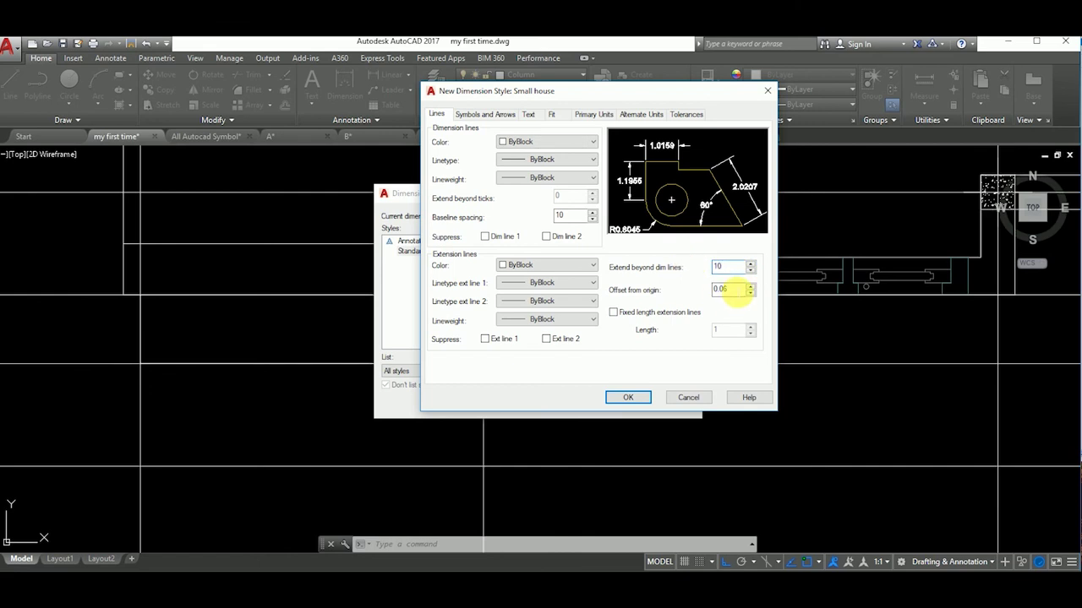
pyautogui.write('10')
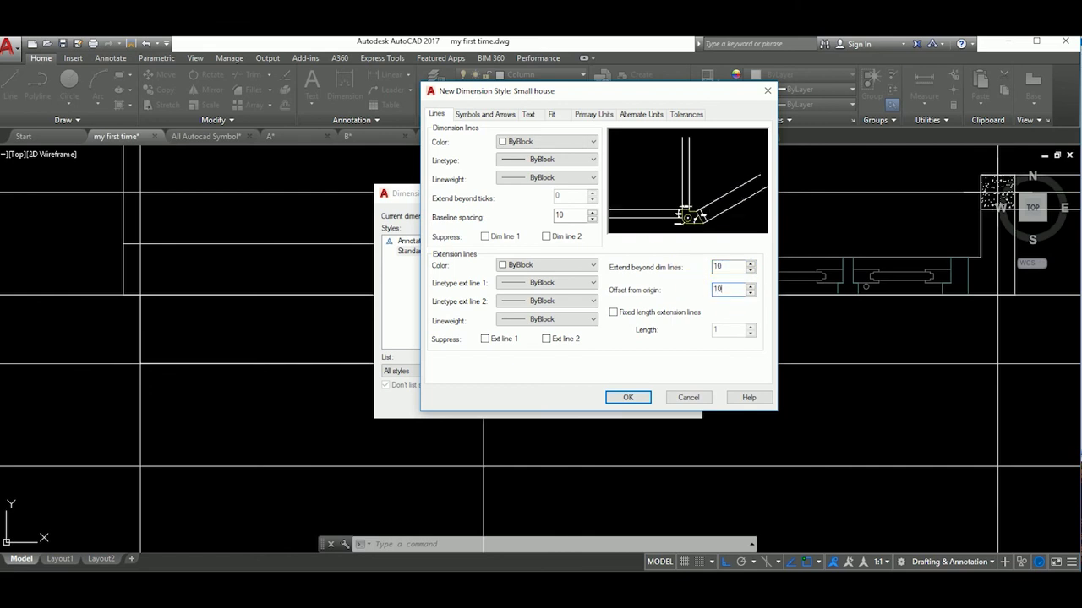
# Step: Set Architectural tick arrowheads, centre mark size 10 and text height 100
pyautogui.click(506, 114)
pyautogui.click(489, 155)
pyautogui.click(482, 208)
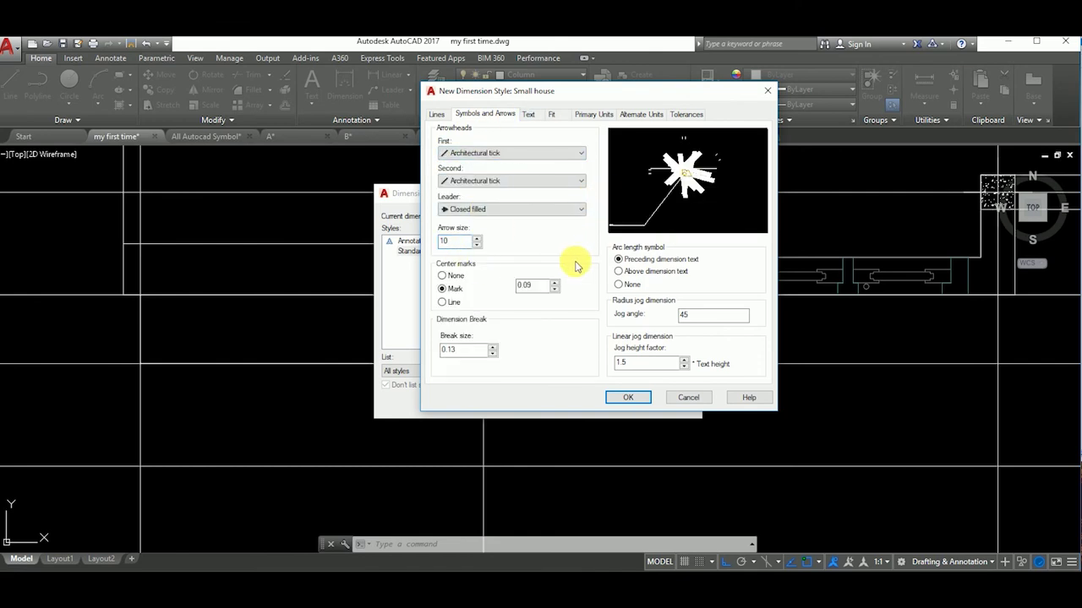
pyautogui.doubleClick(538, 288)
pyautogui.write('10')
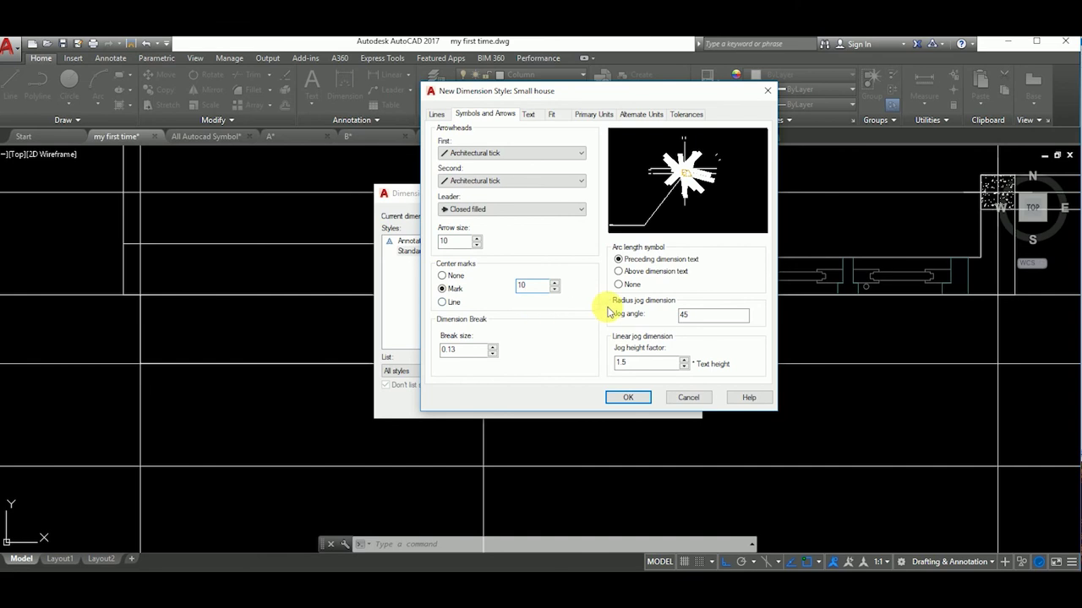
pyautogui.click(528, 114)
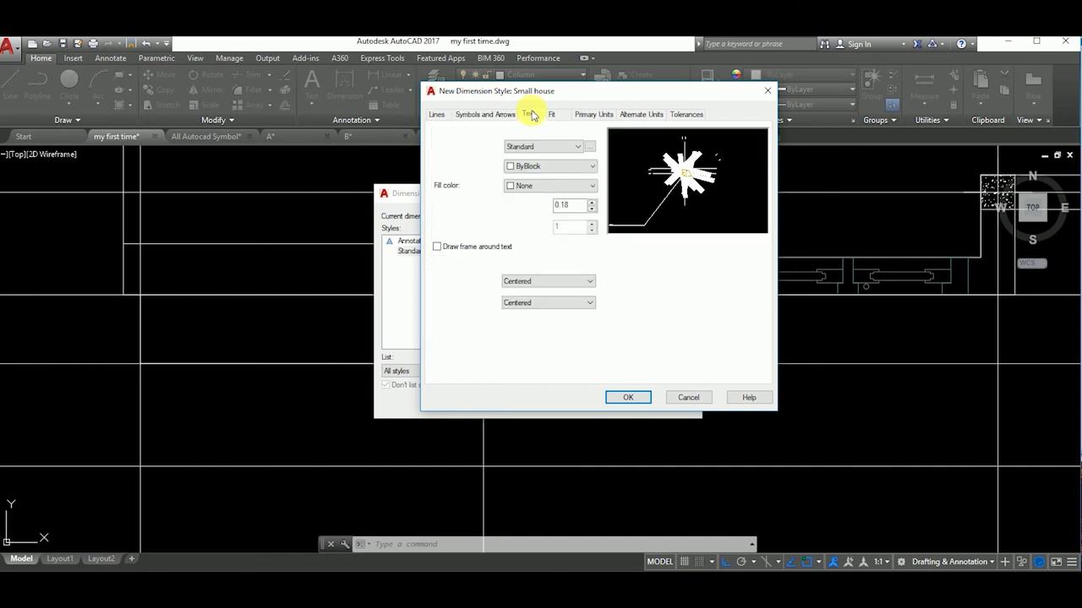
pyautogui.doubleClick(562, 206)
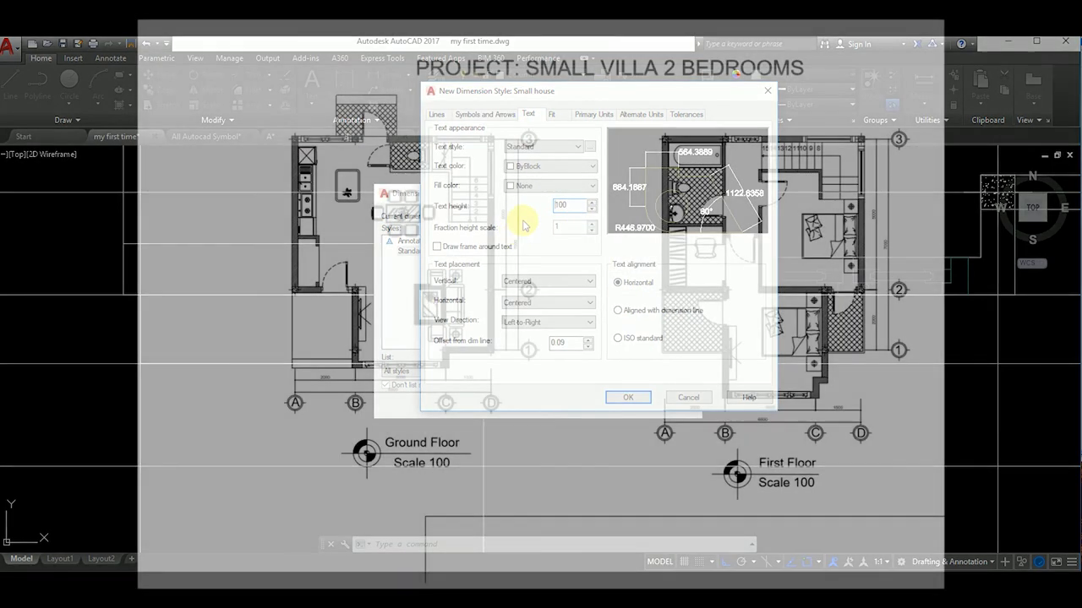